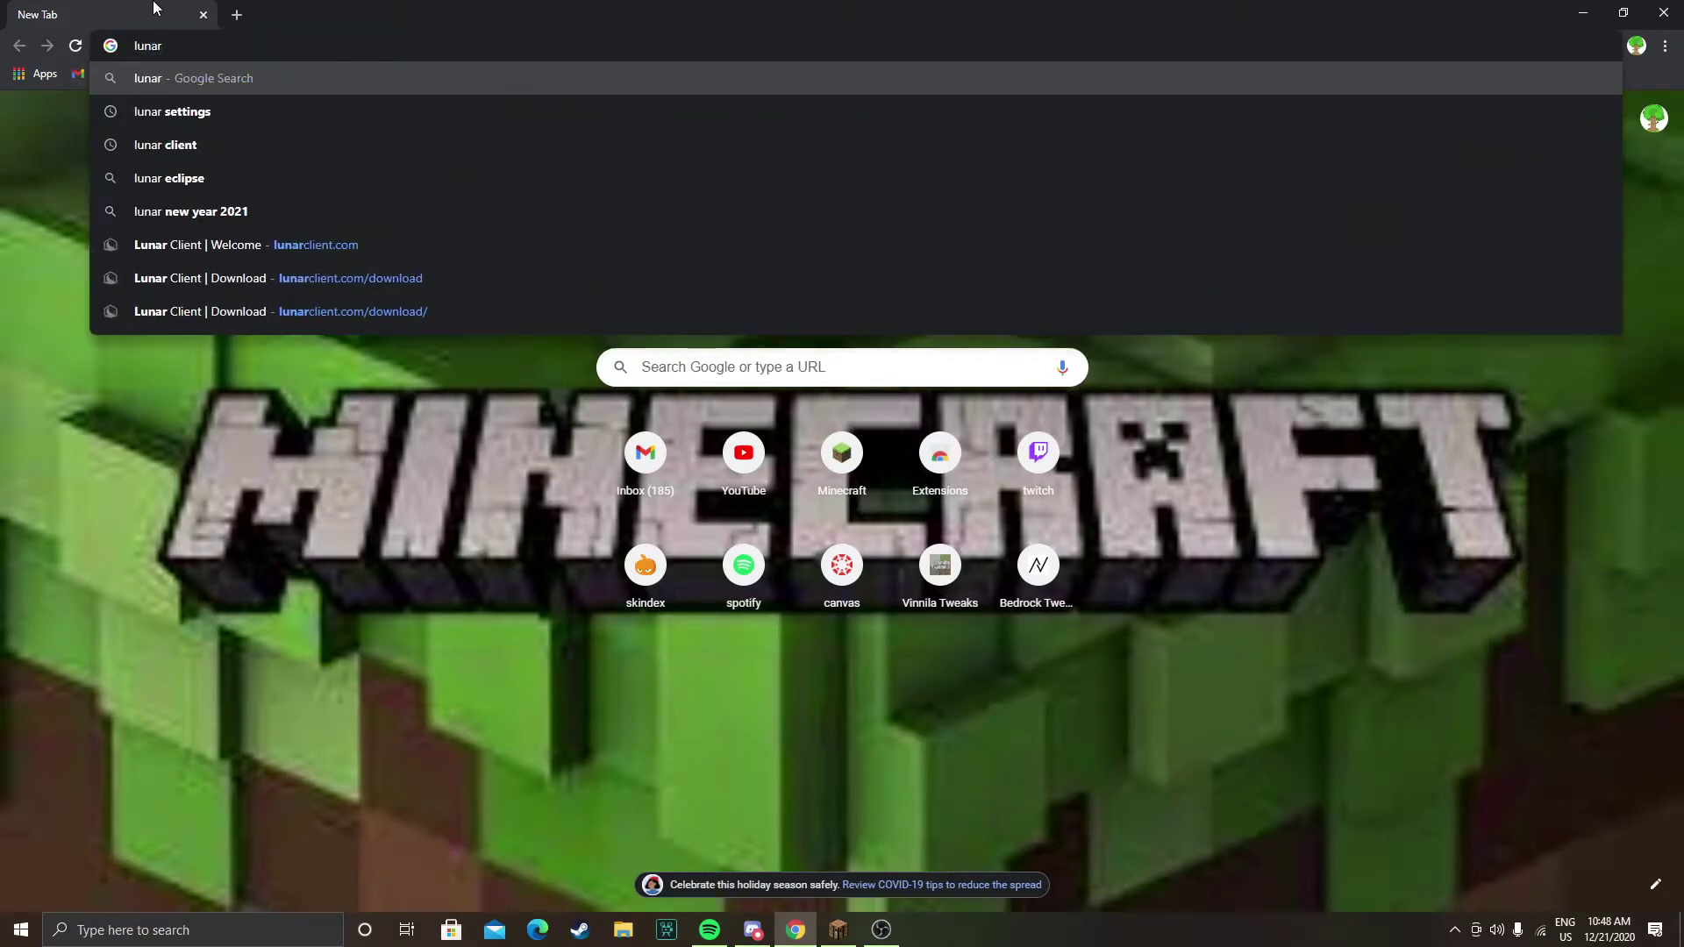
Search Chrome for 'lunar client' and go to the official site's Download page.
type(" client")
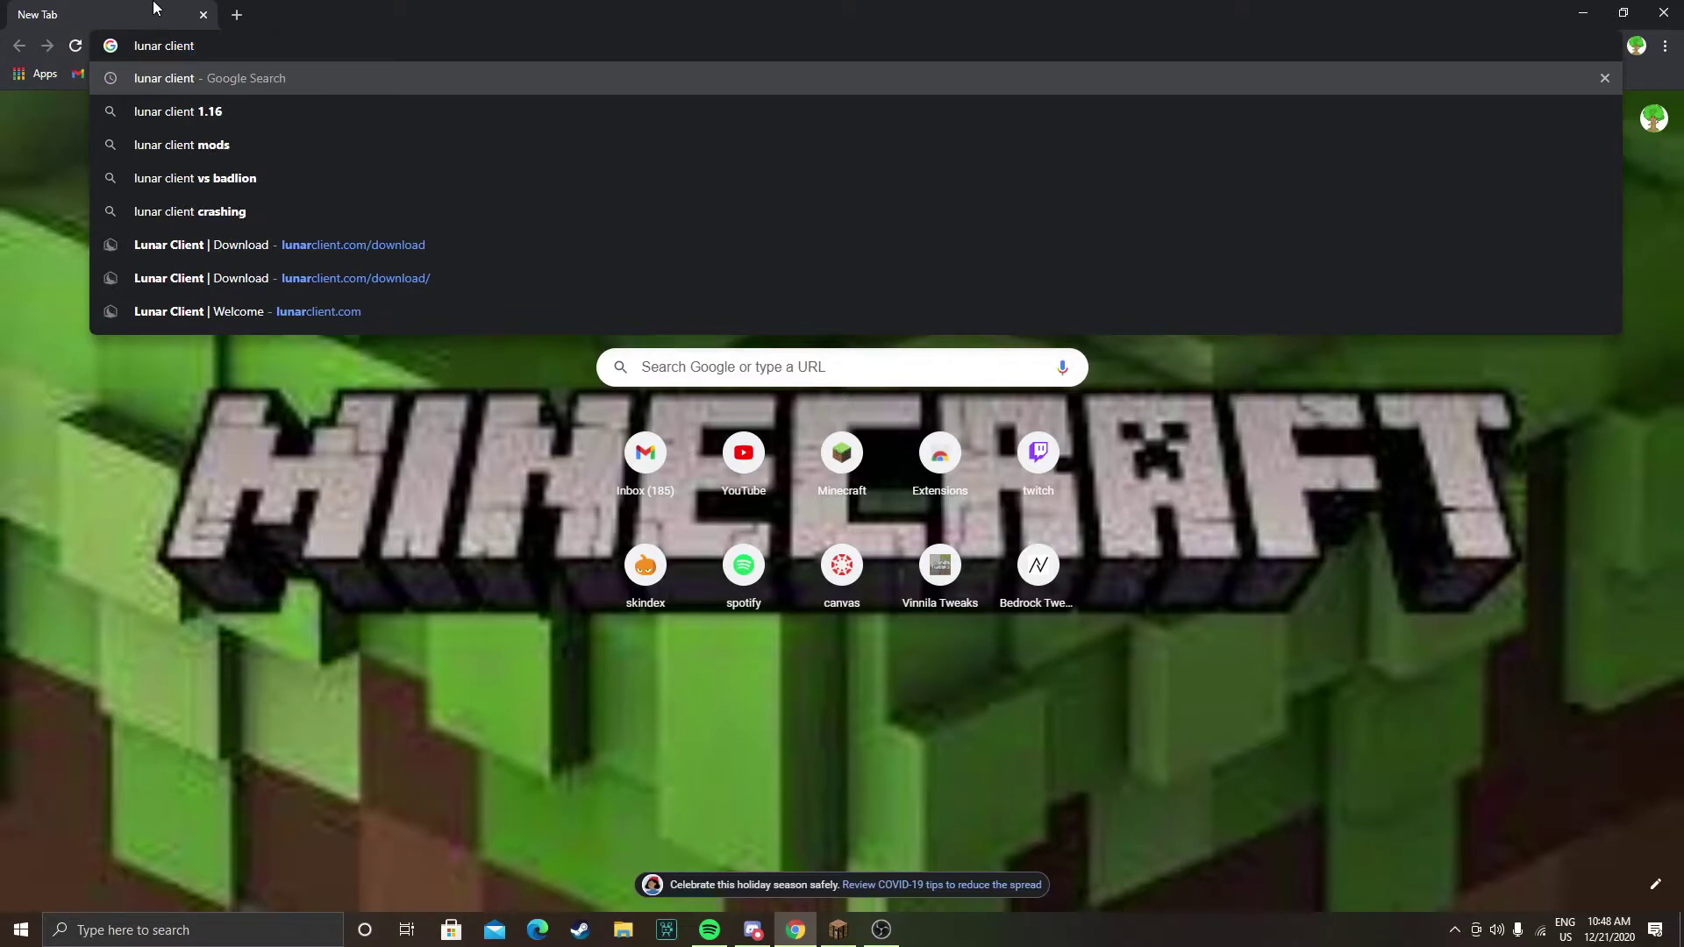
key("Return")
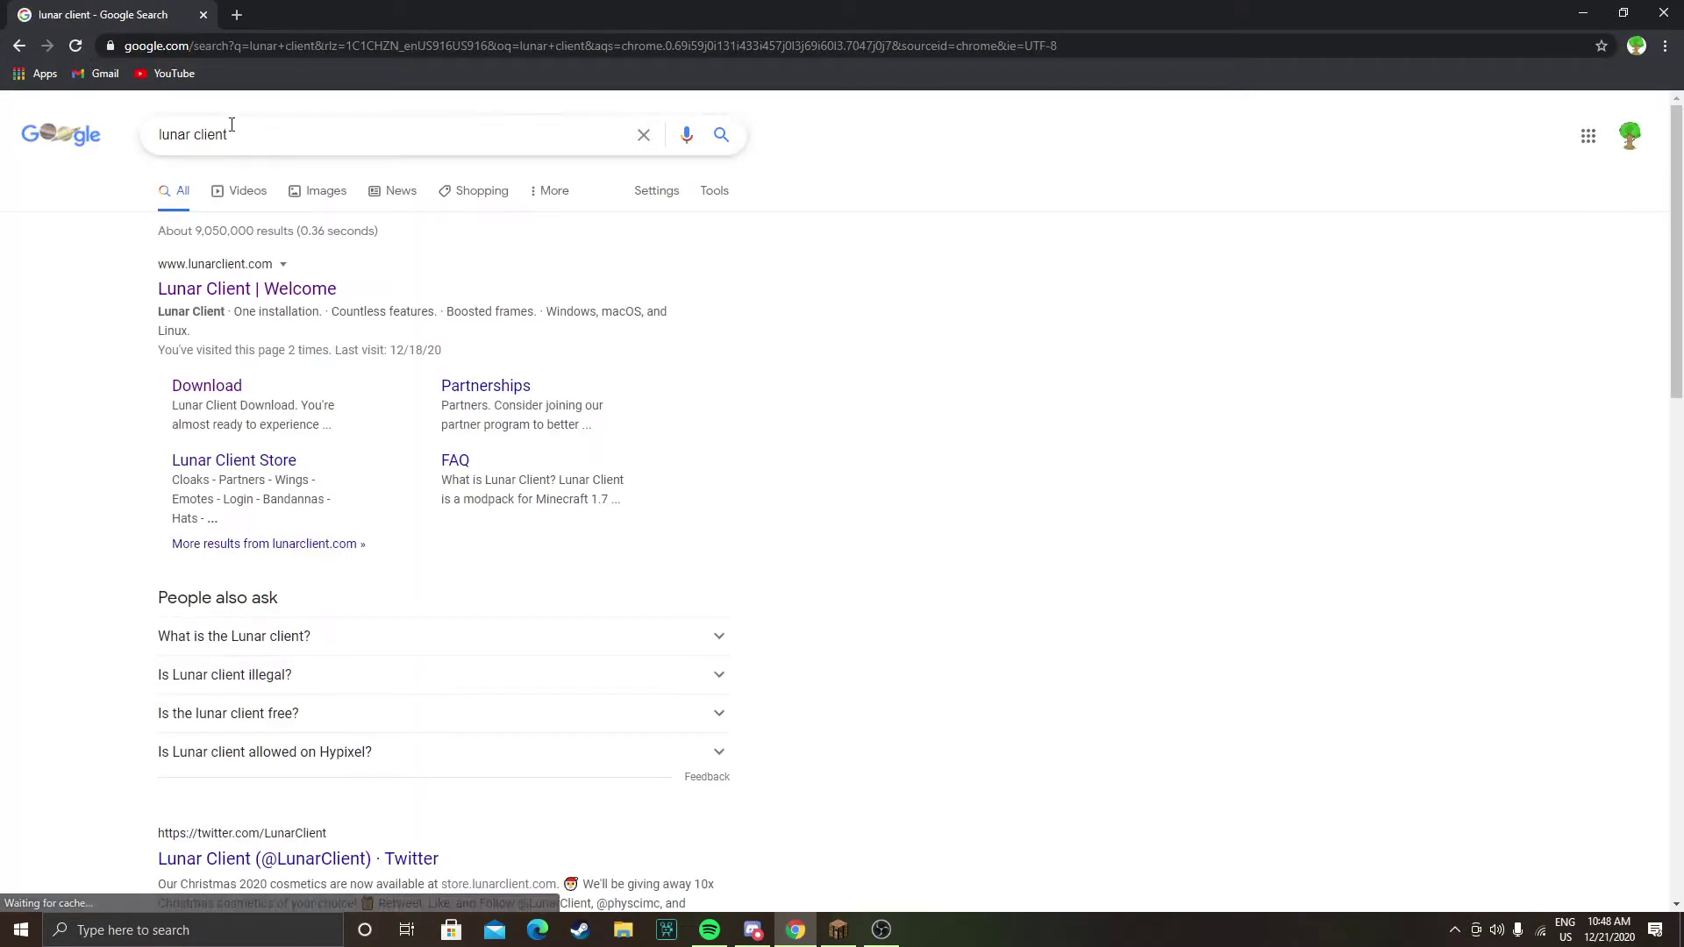
left_click(250, 297)
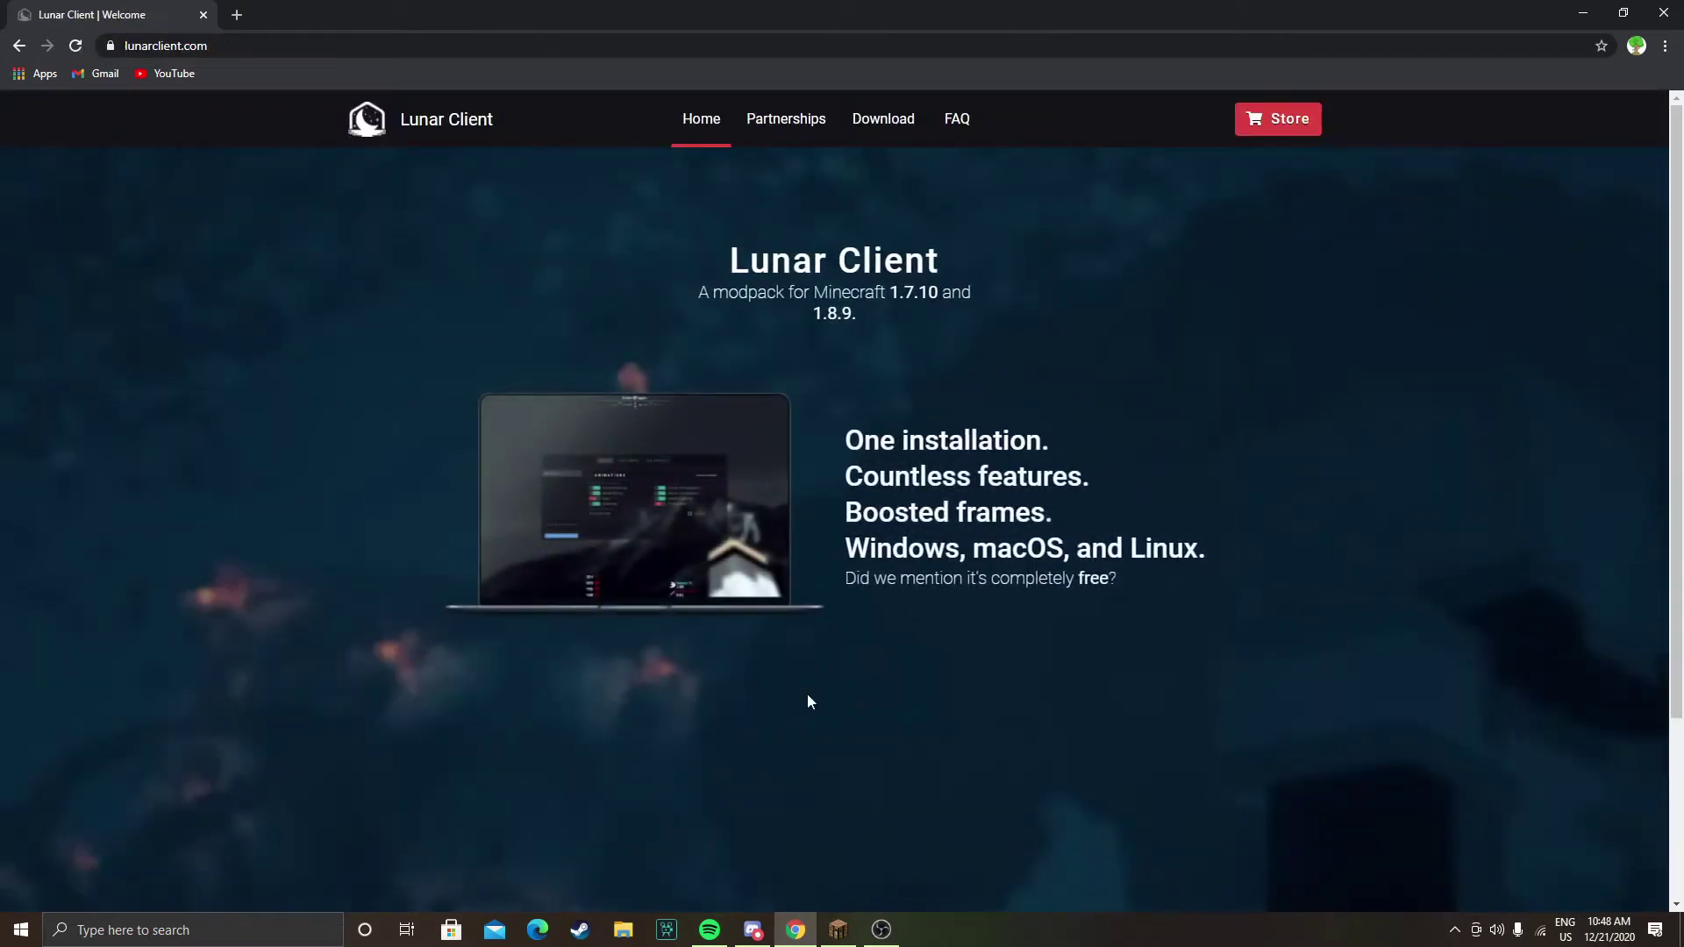
left_click(886, 720)
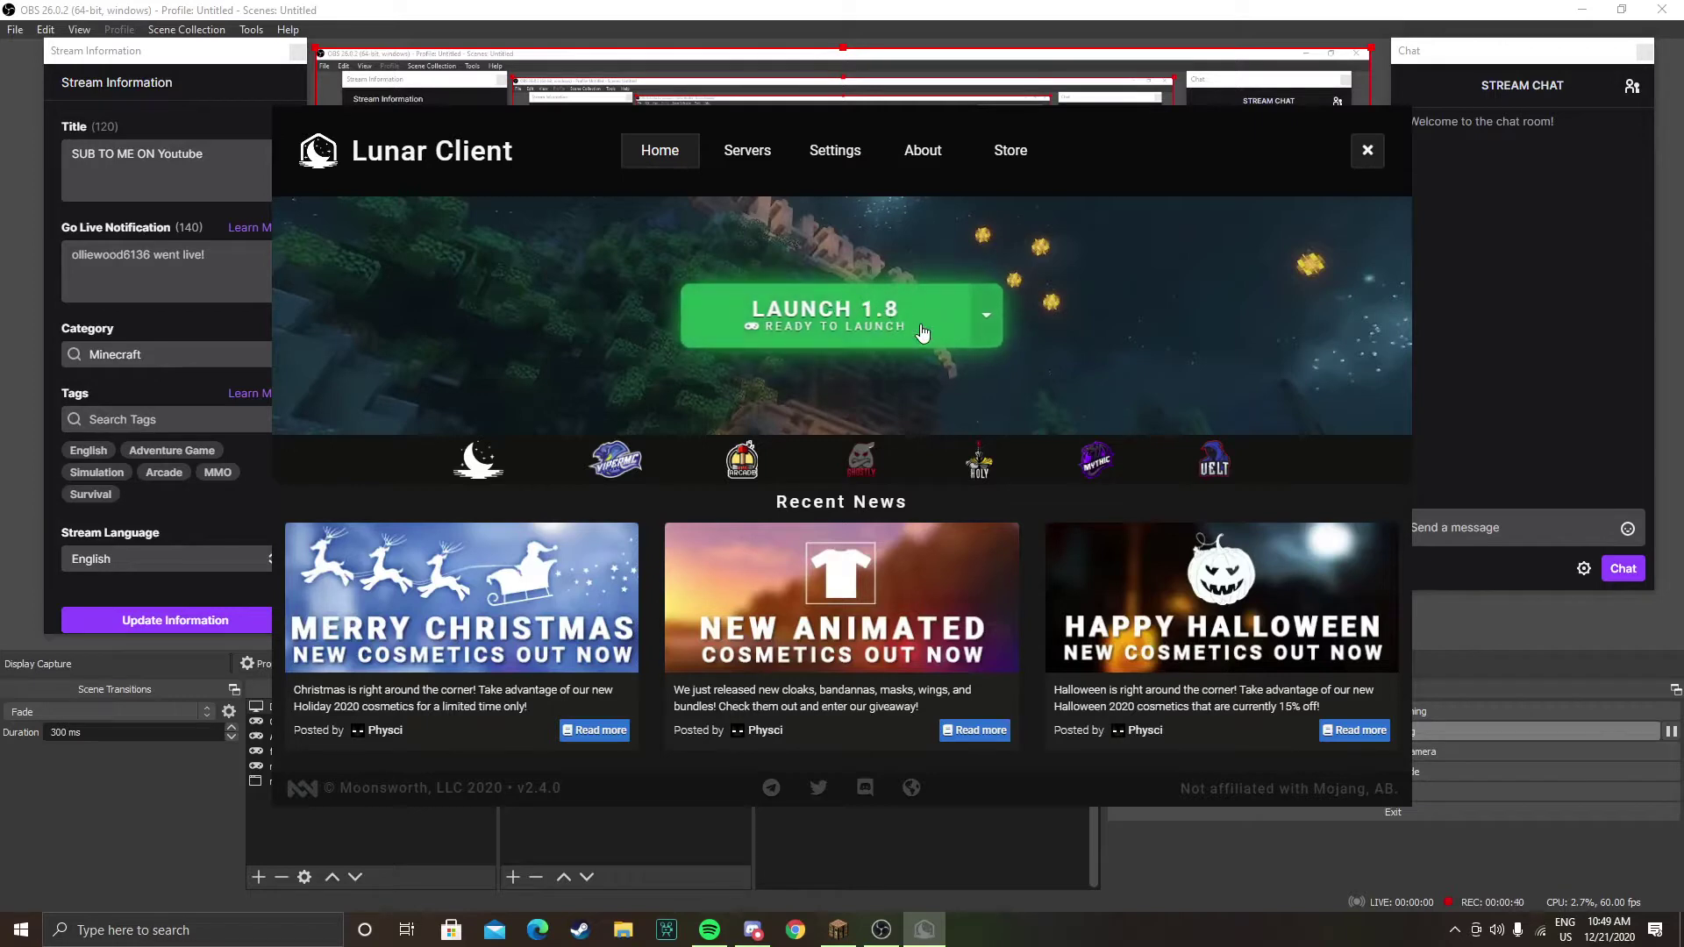
Choose version 1.8 from the launcher's version list as the default.
left_click(985, 317)
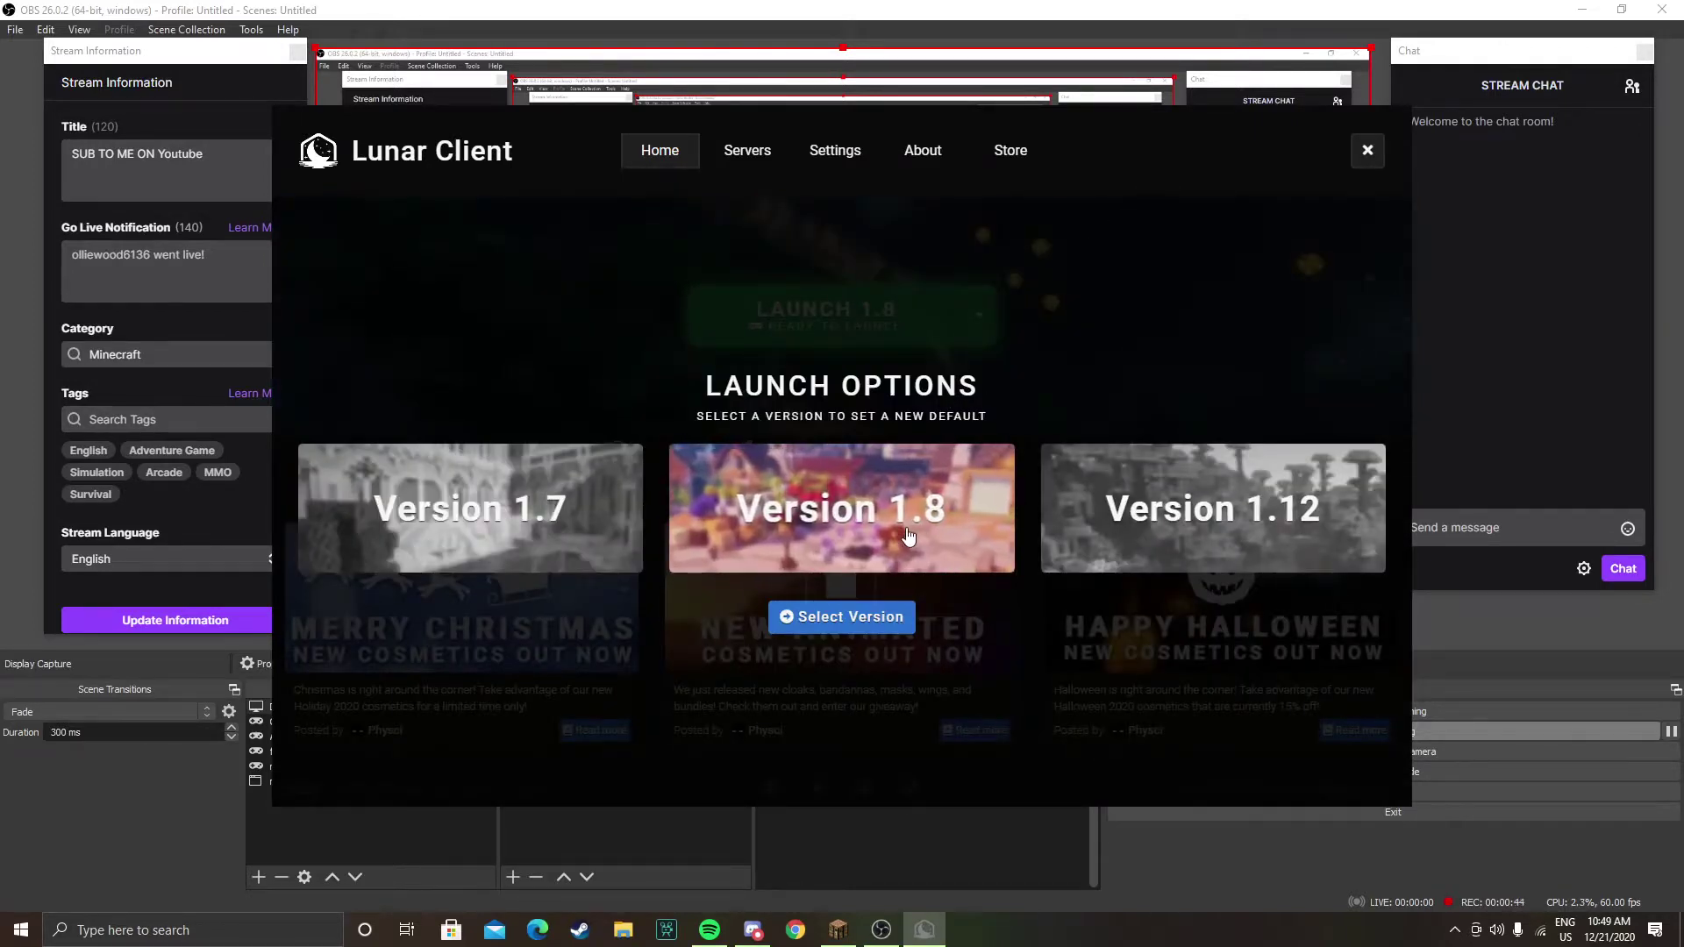
left_click(855, 619)
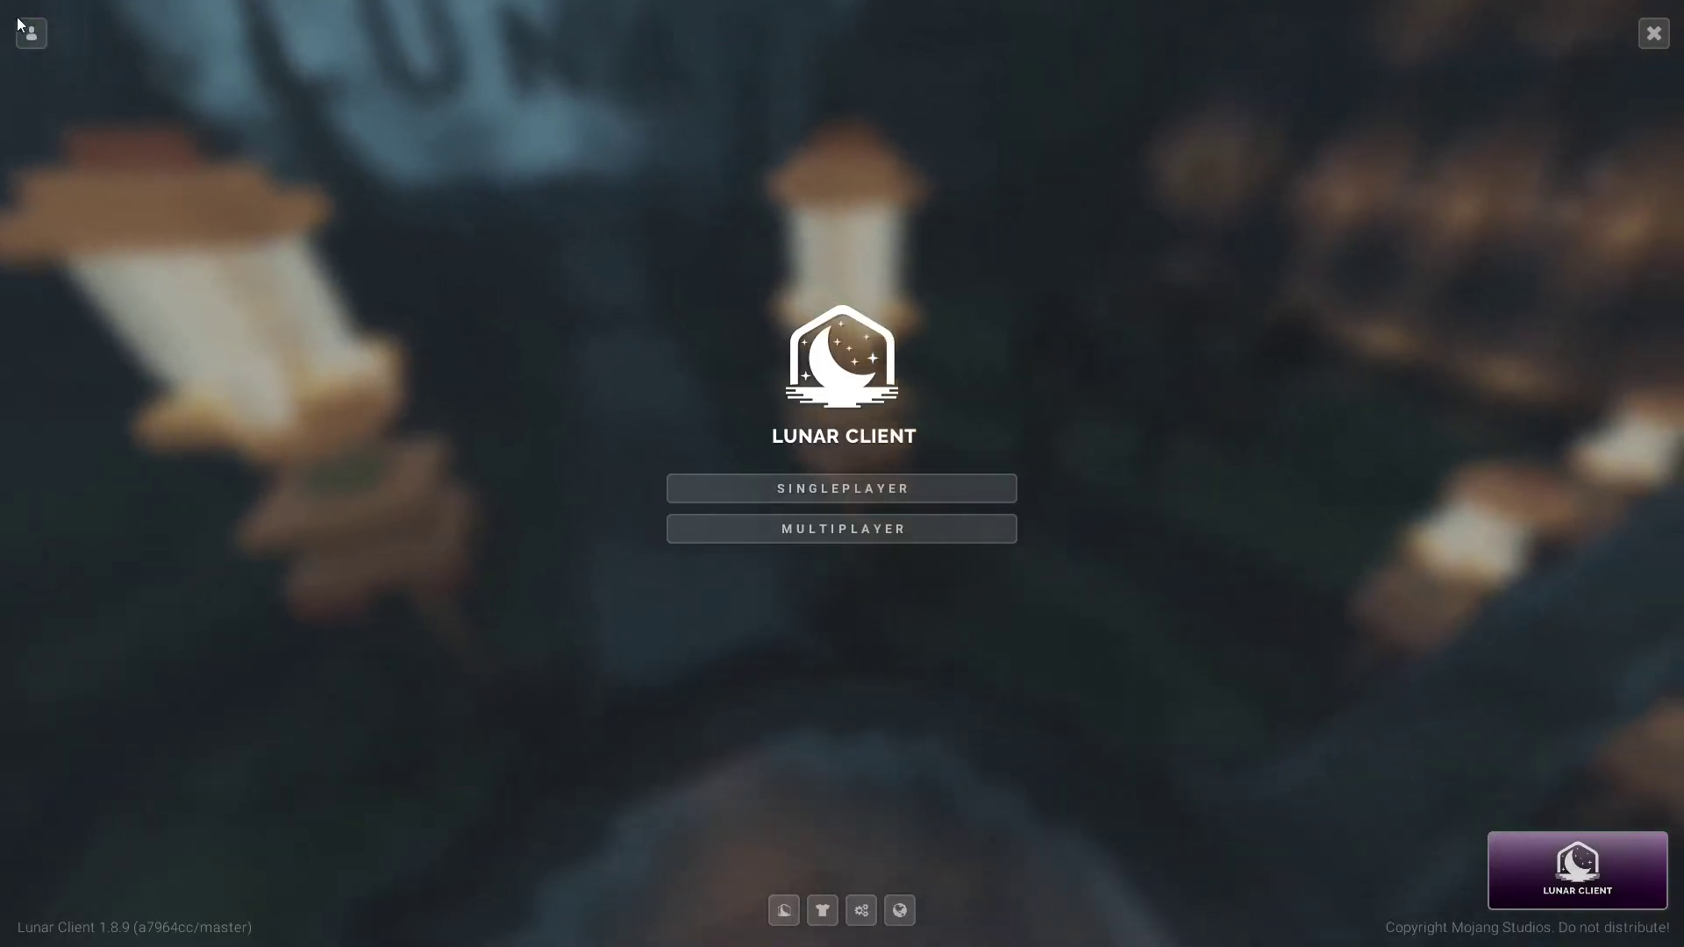
Join the Hypixel server from the Multiplayer server list.
mouse_move(35, 29)
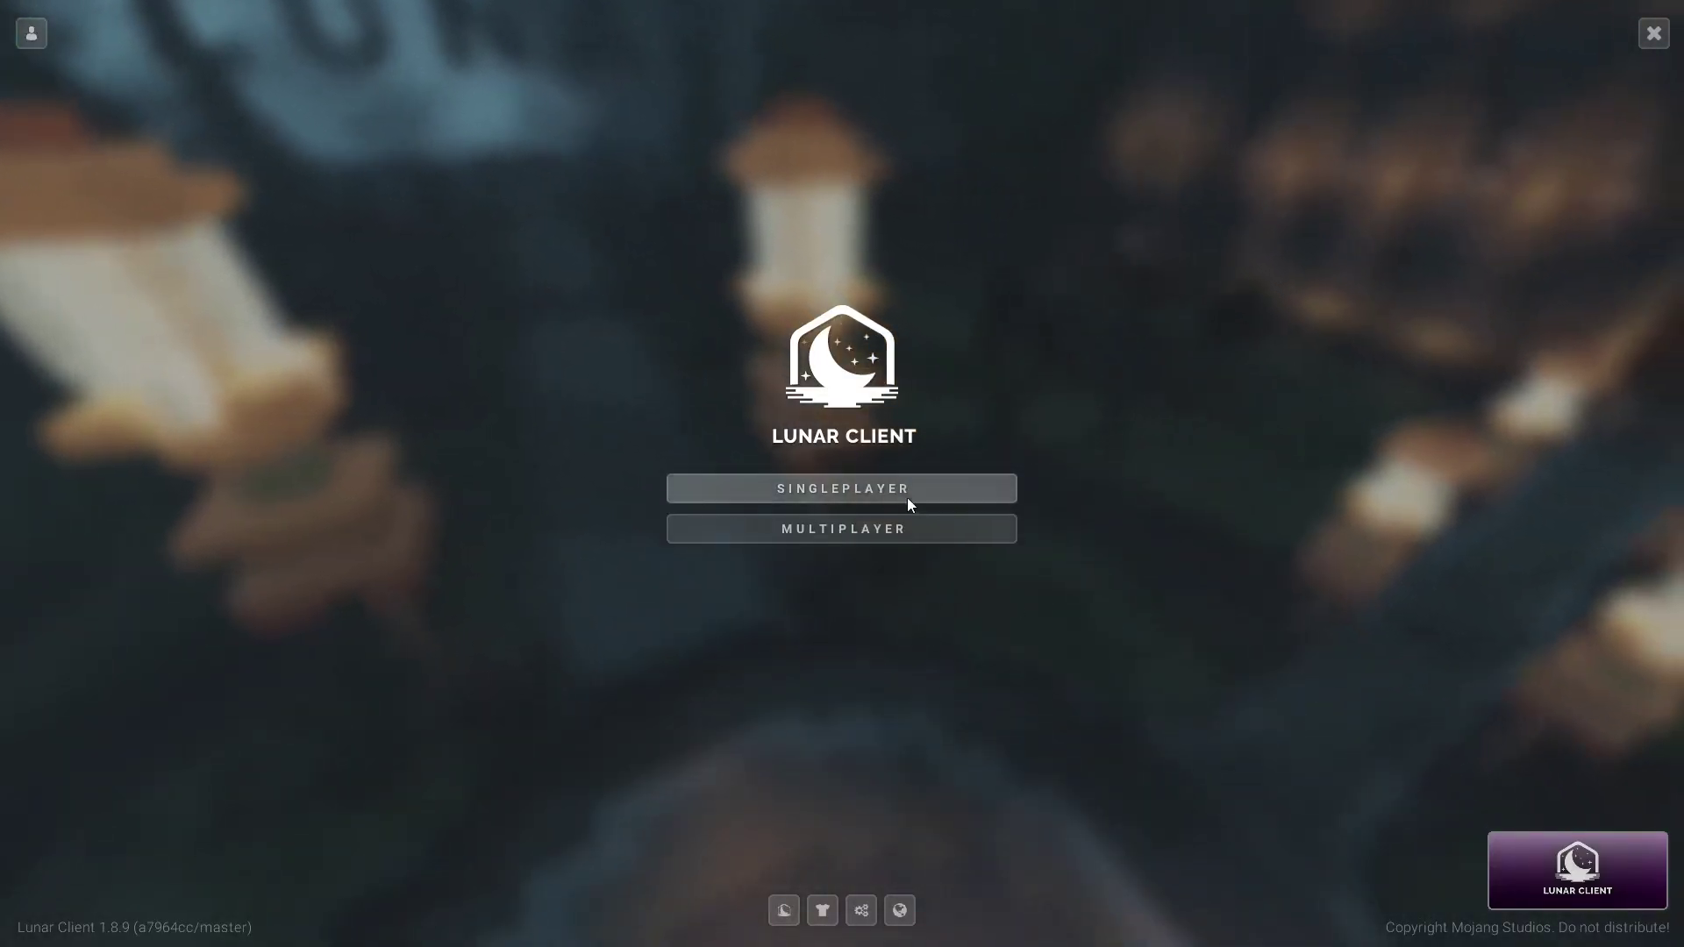
left_click(892, 533)
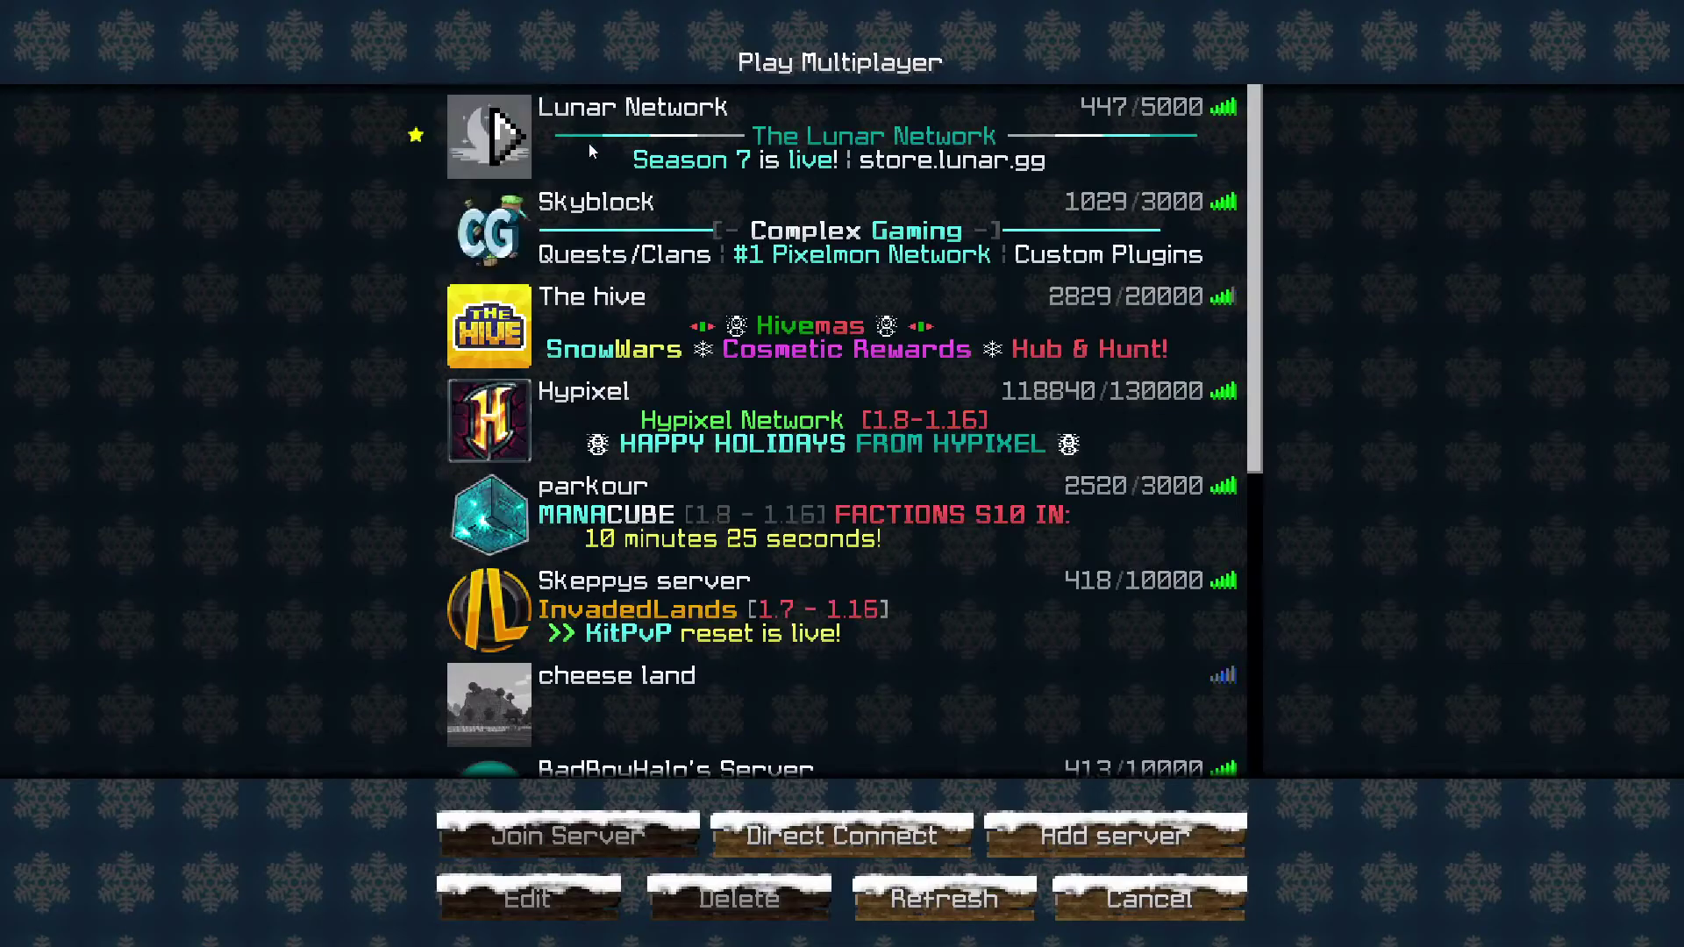
left_click(606, 436)
left_click(527, 133)
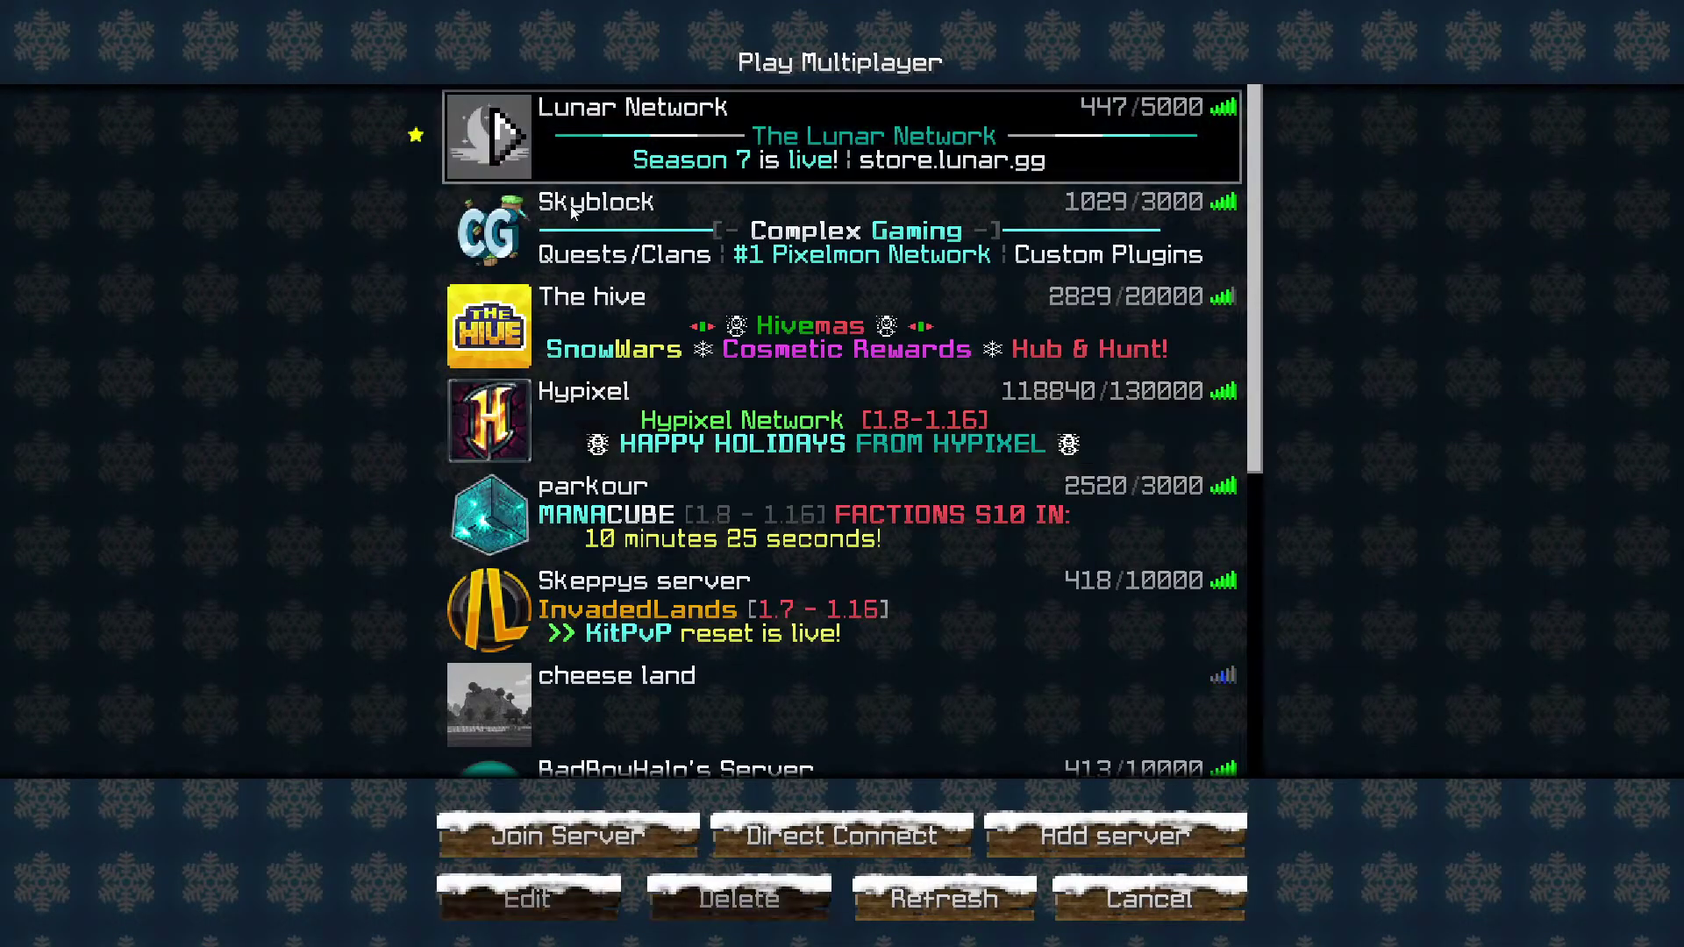
double_click(607, 438)
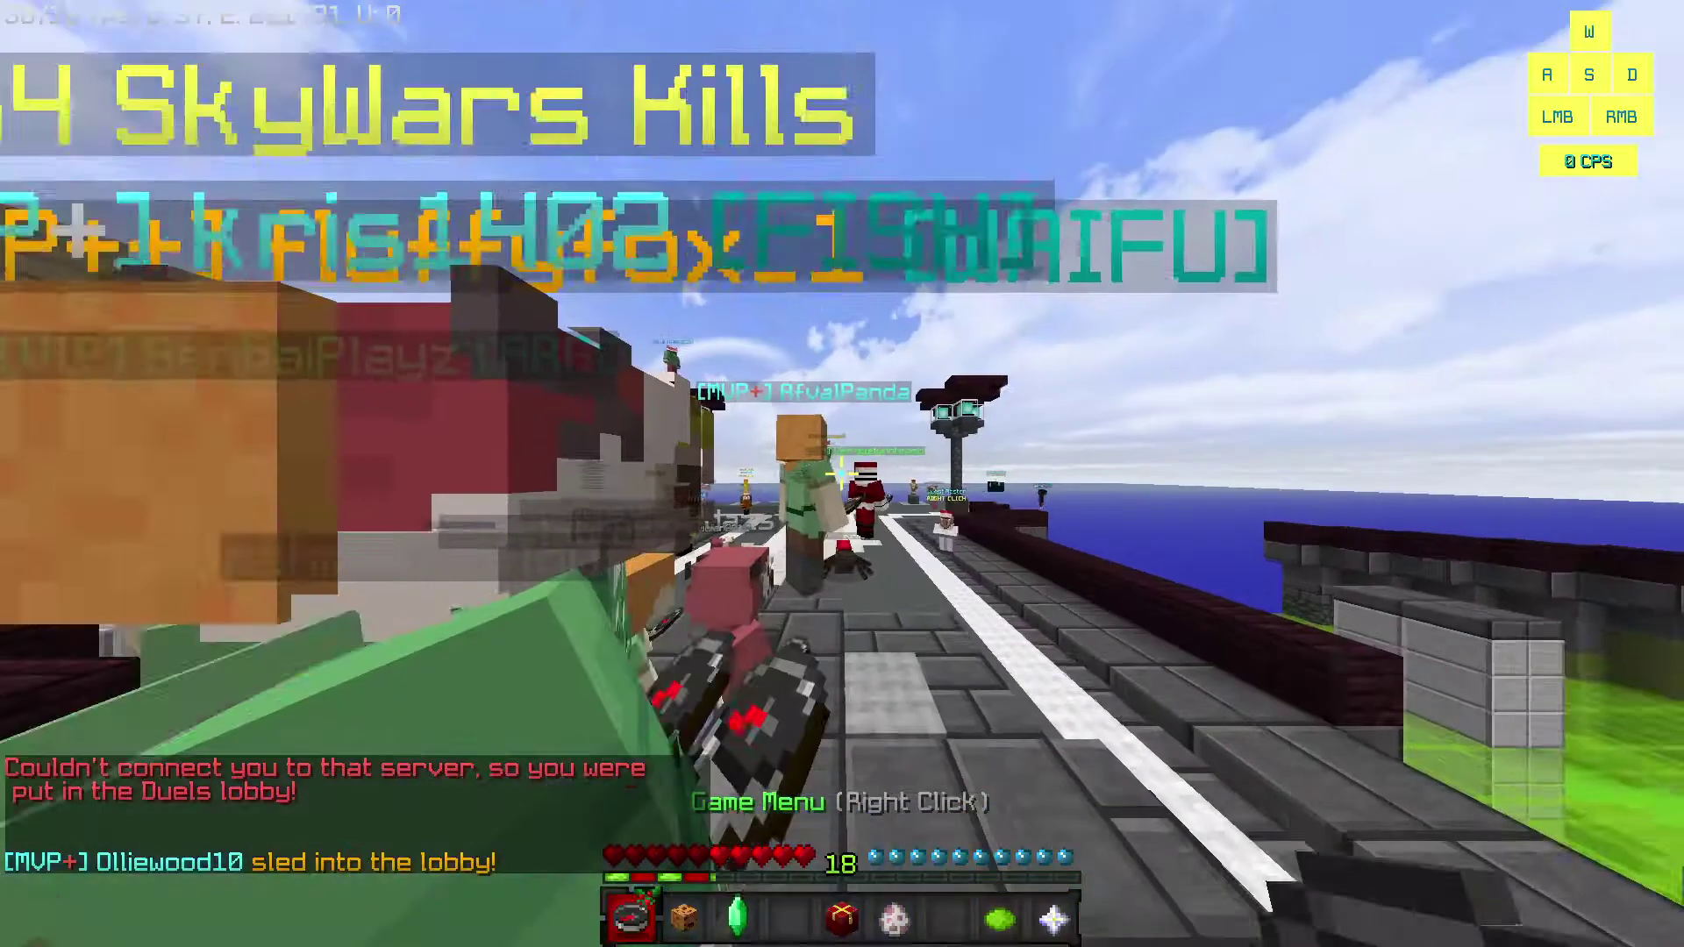
Walk into the Duels lobby, then bring up Lunar's mods panel with Right Shift.
key("Escape")
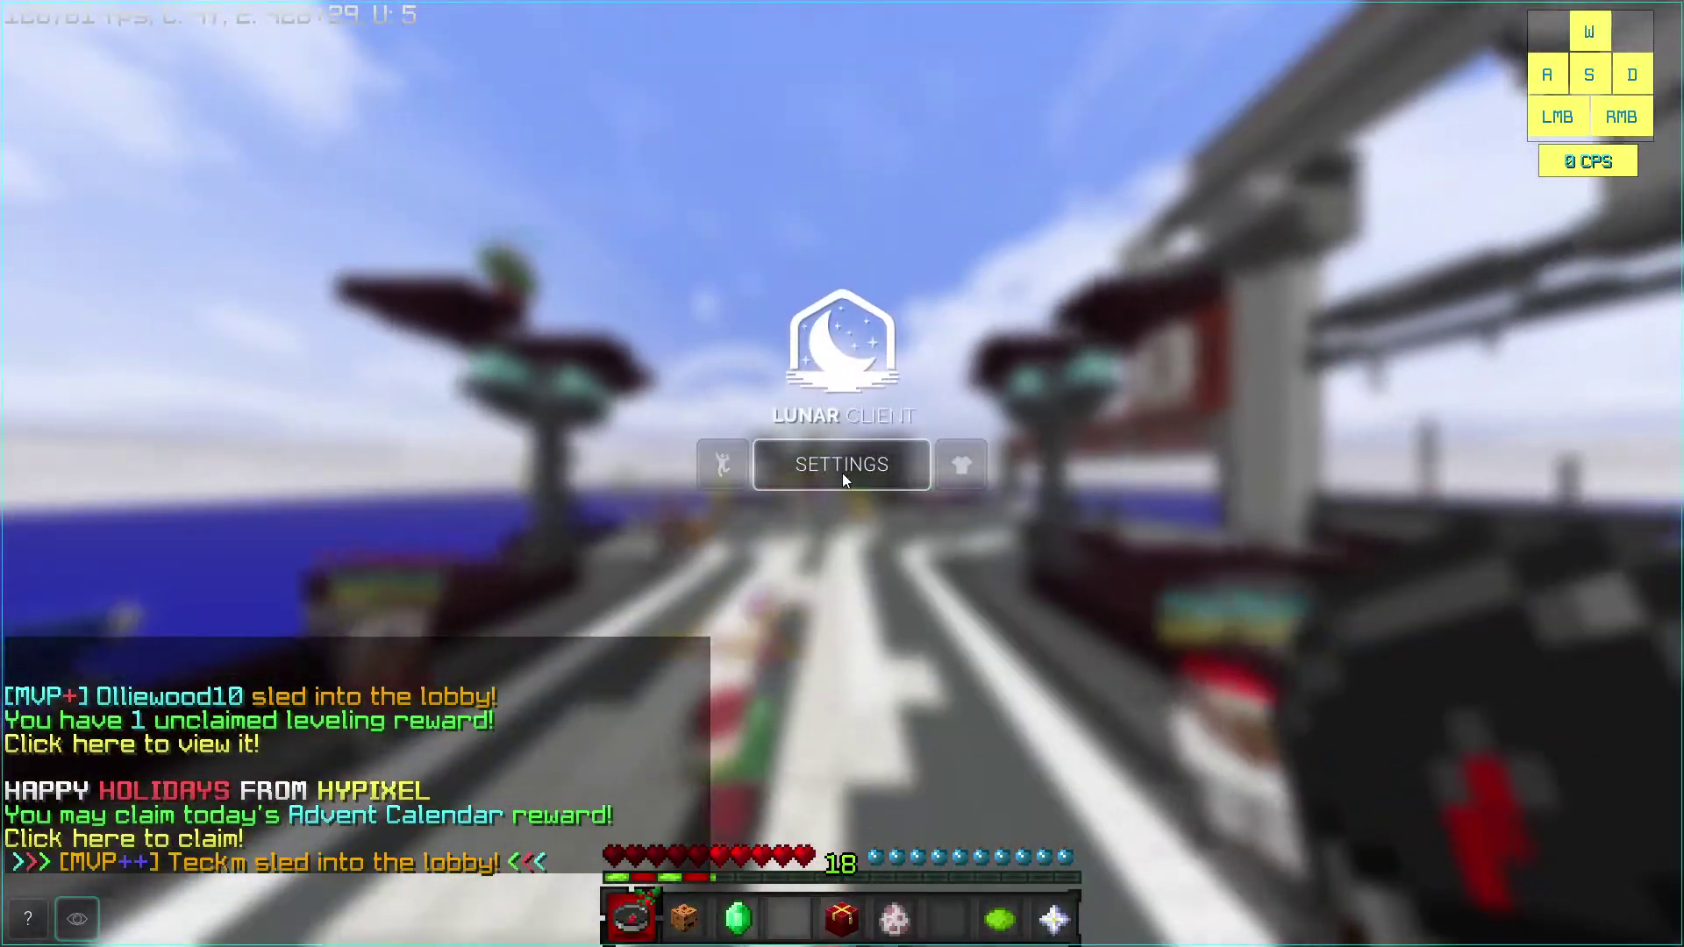
left_click(842, 474)
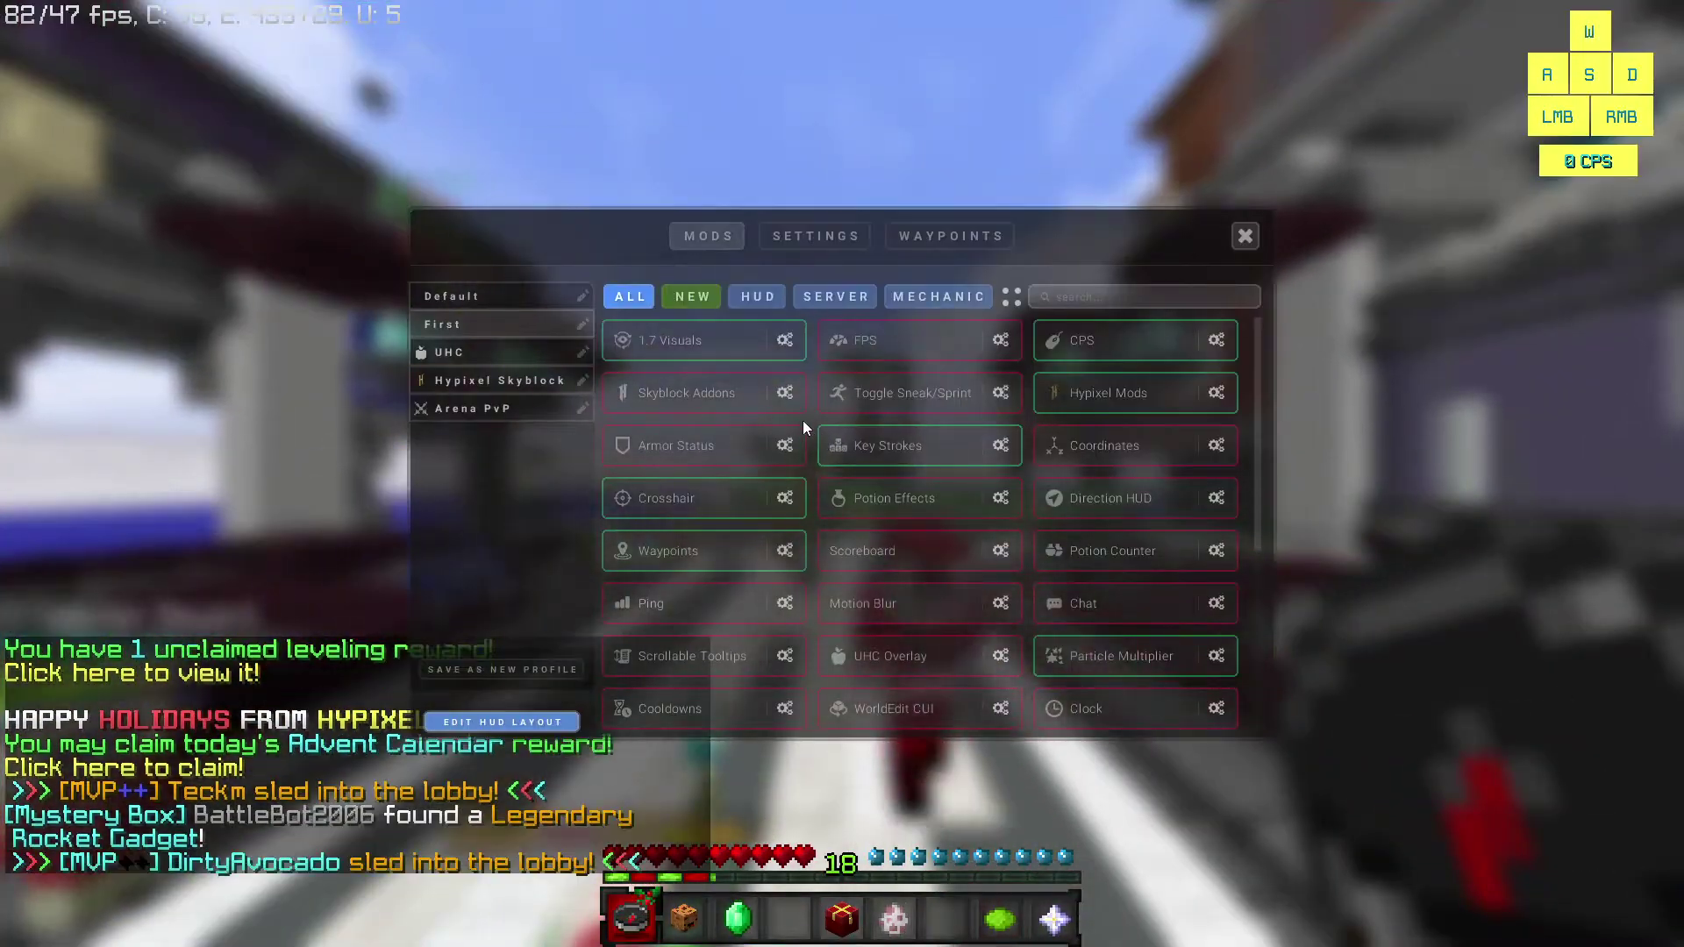
key("Escape")
key("4")
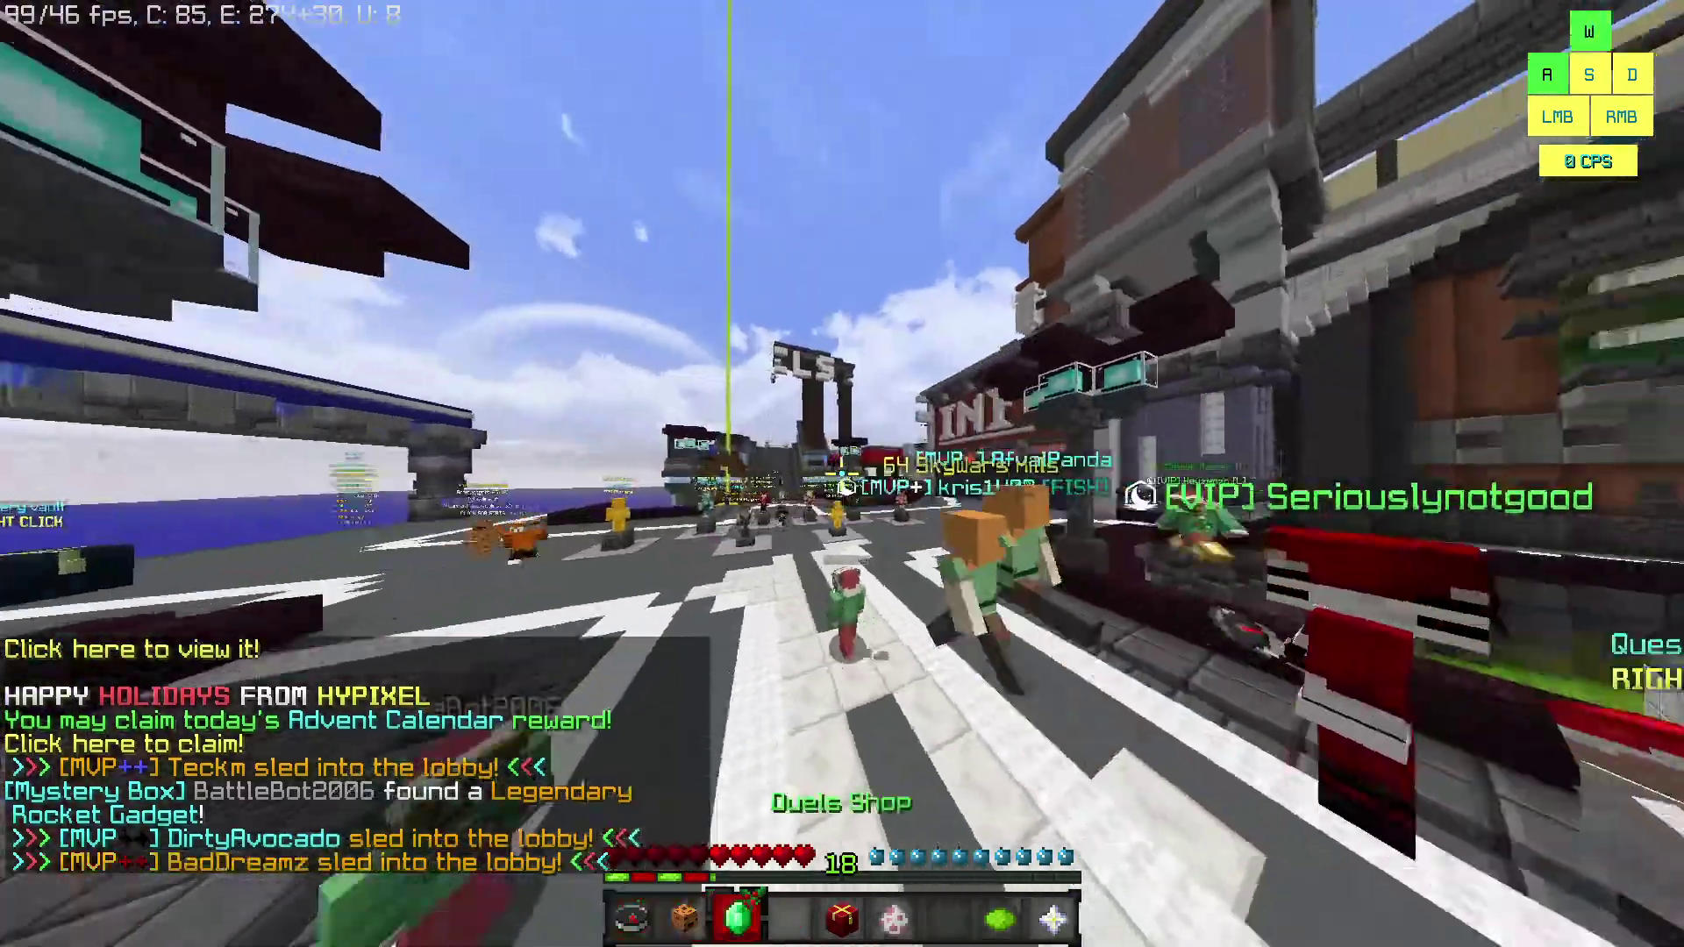
key("w")
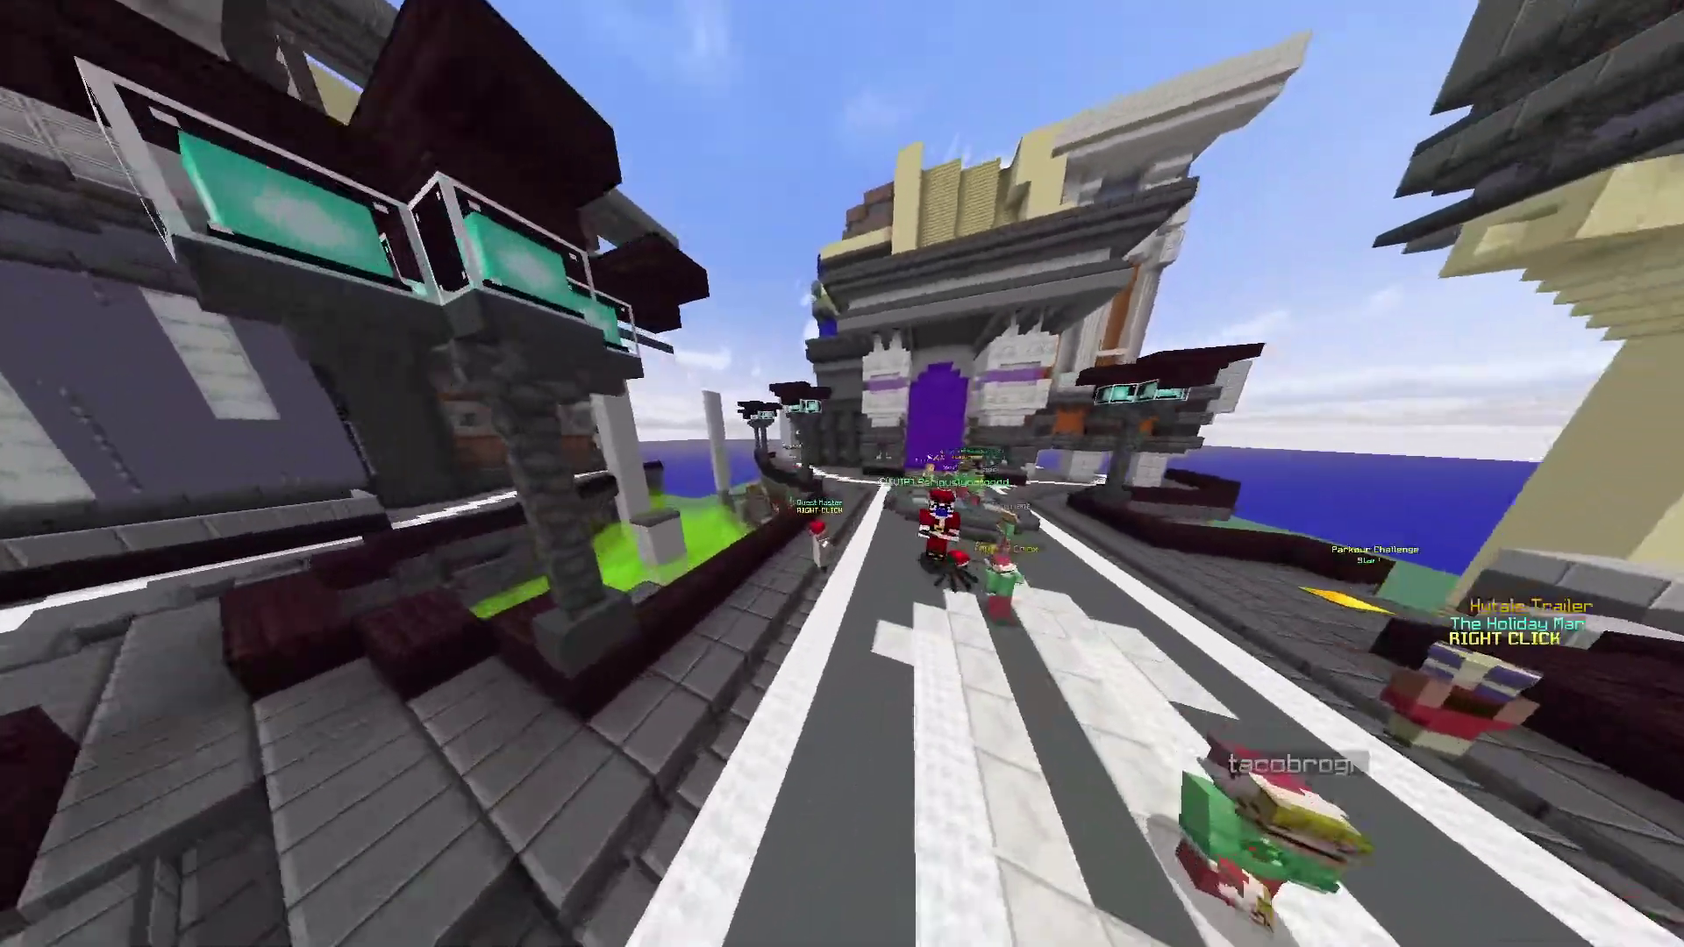
key("2")
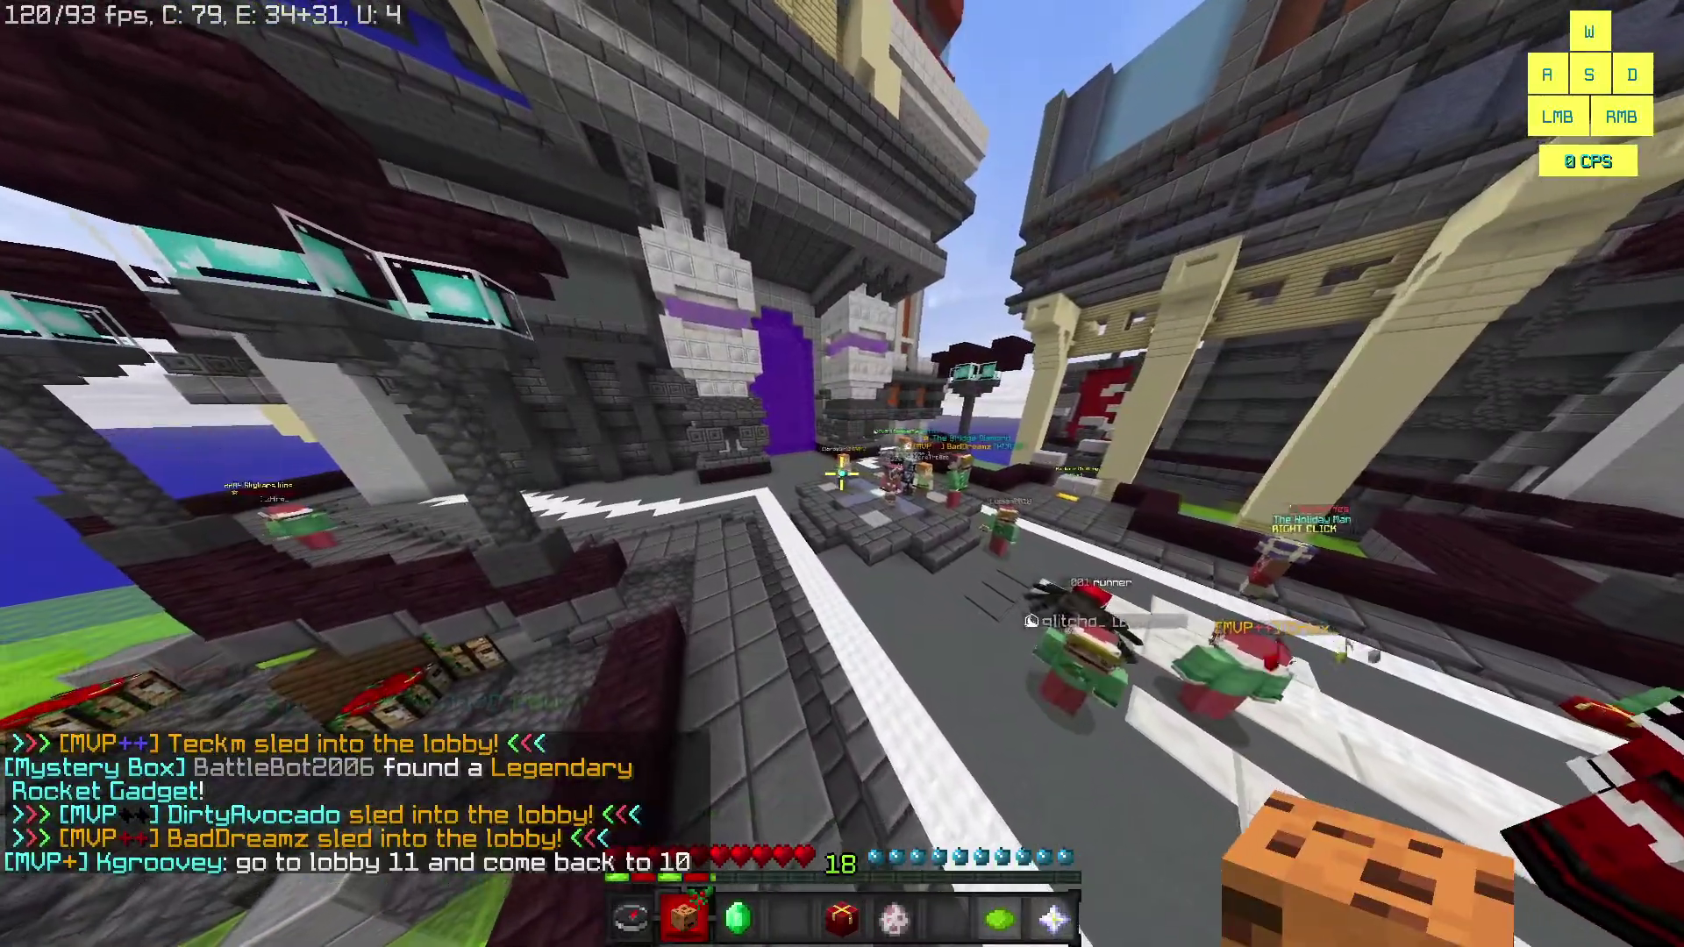
key("Shift_R")
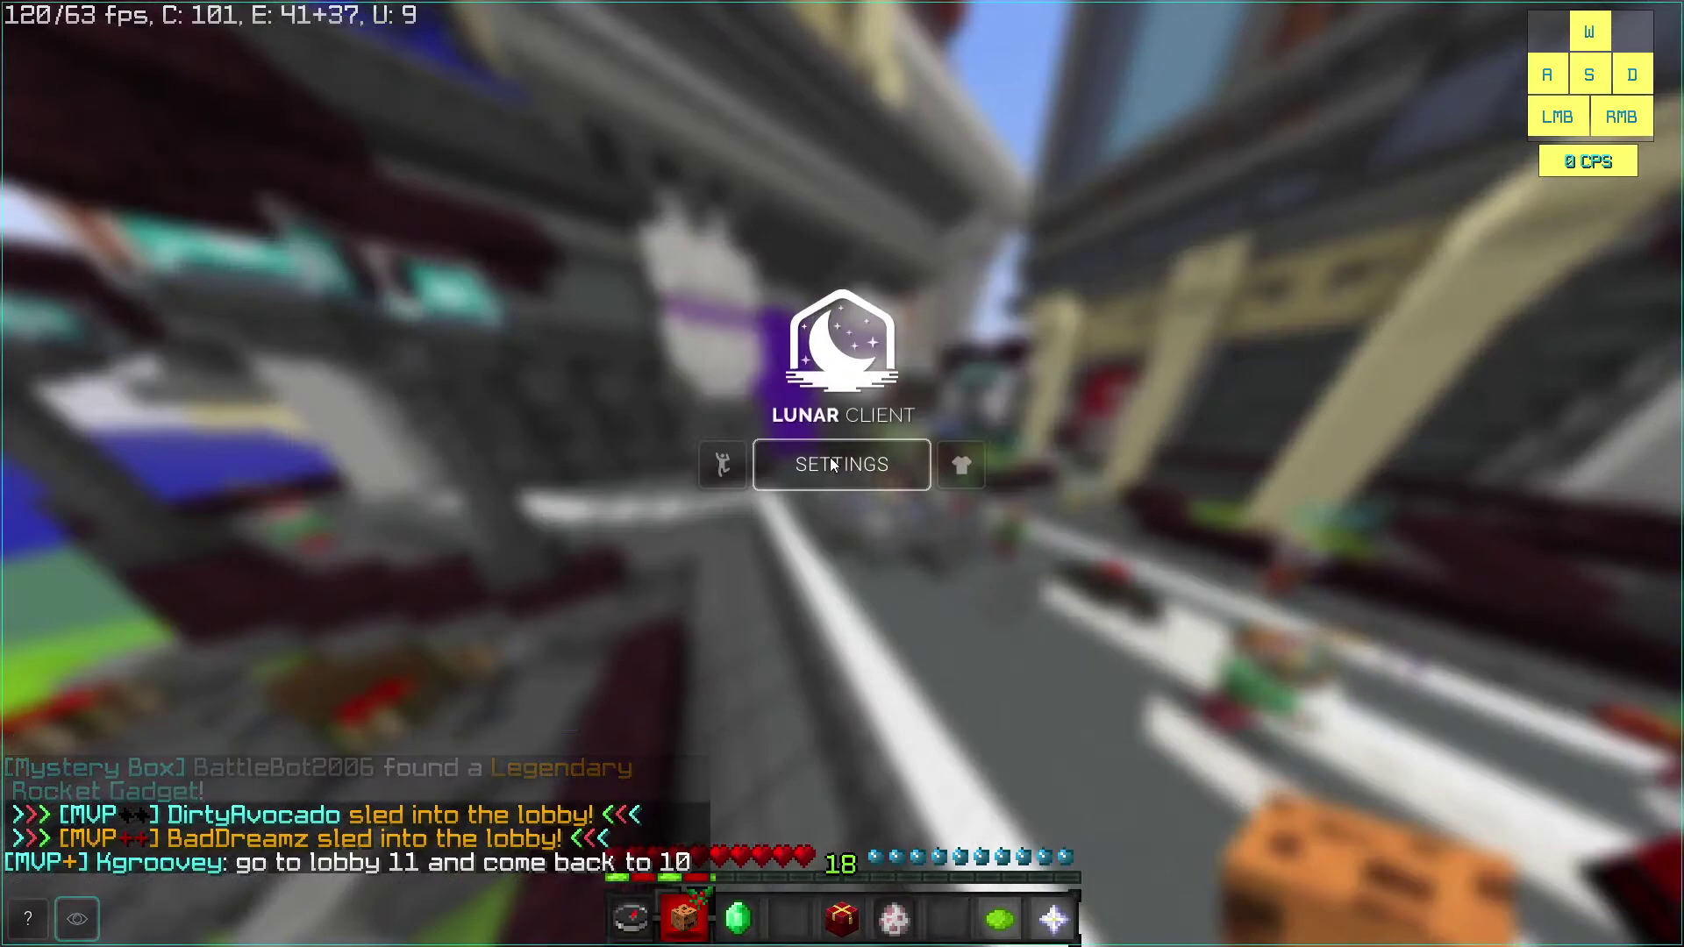
left_click(843, 475)
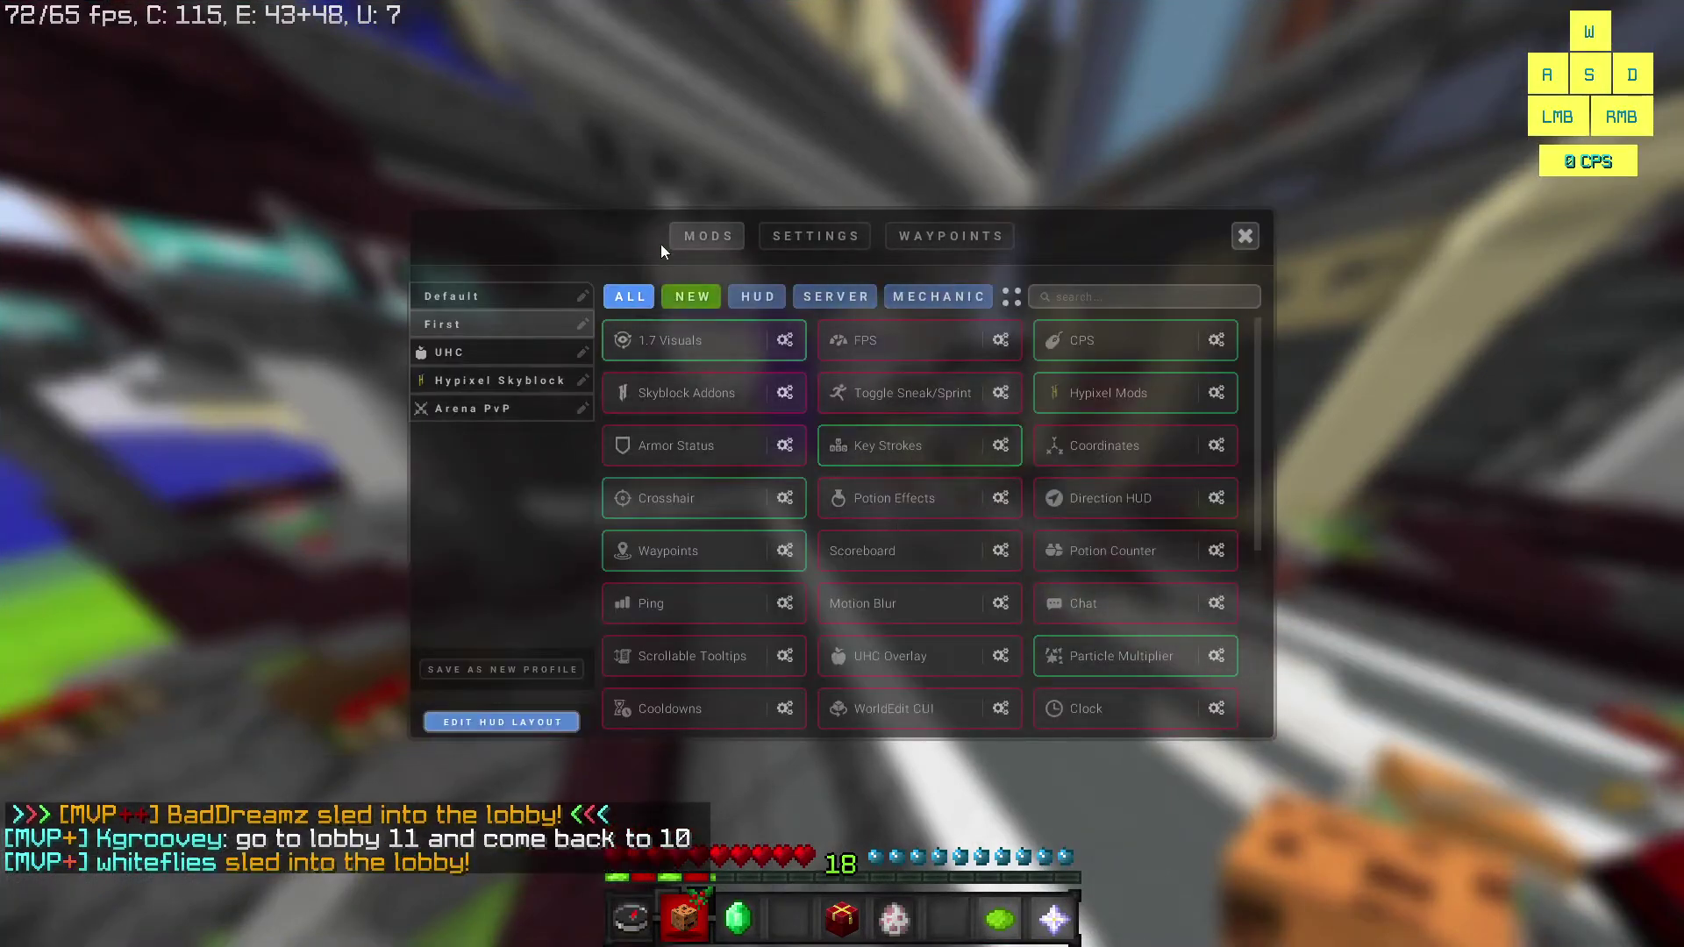
left_click(786, 344)
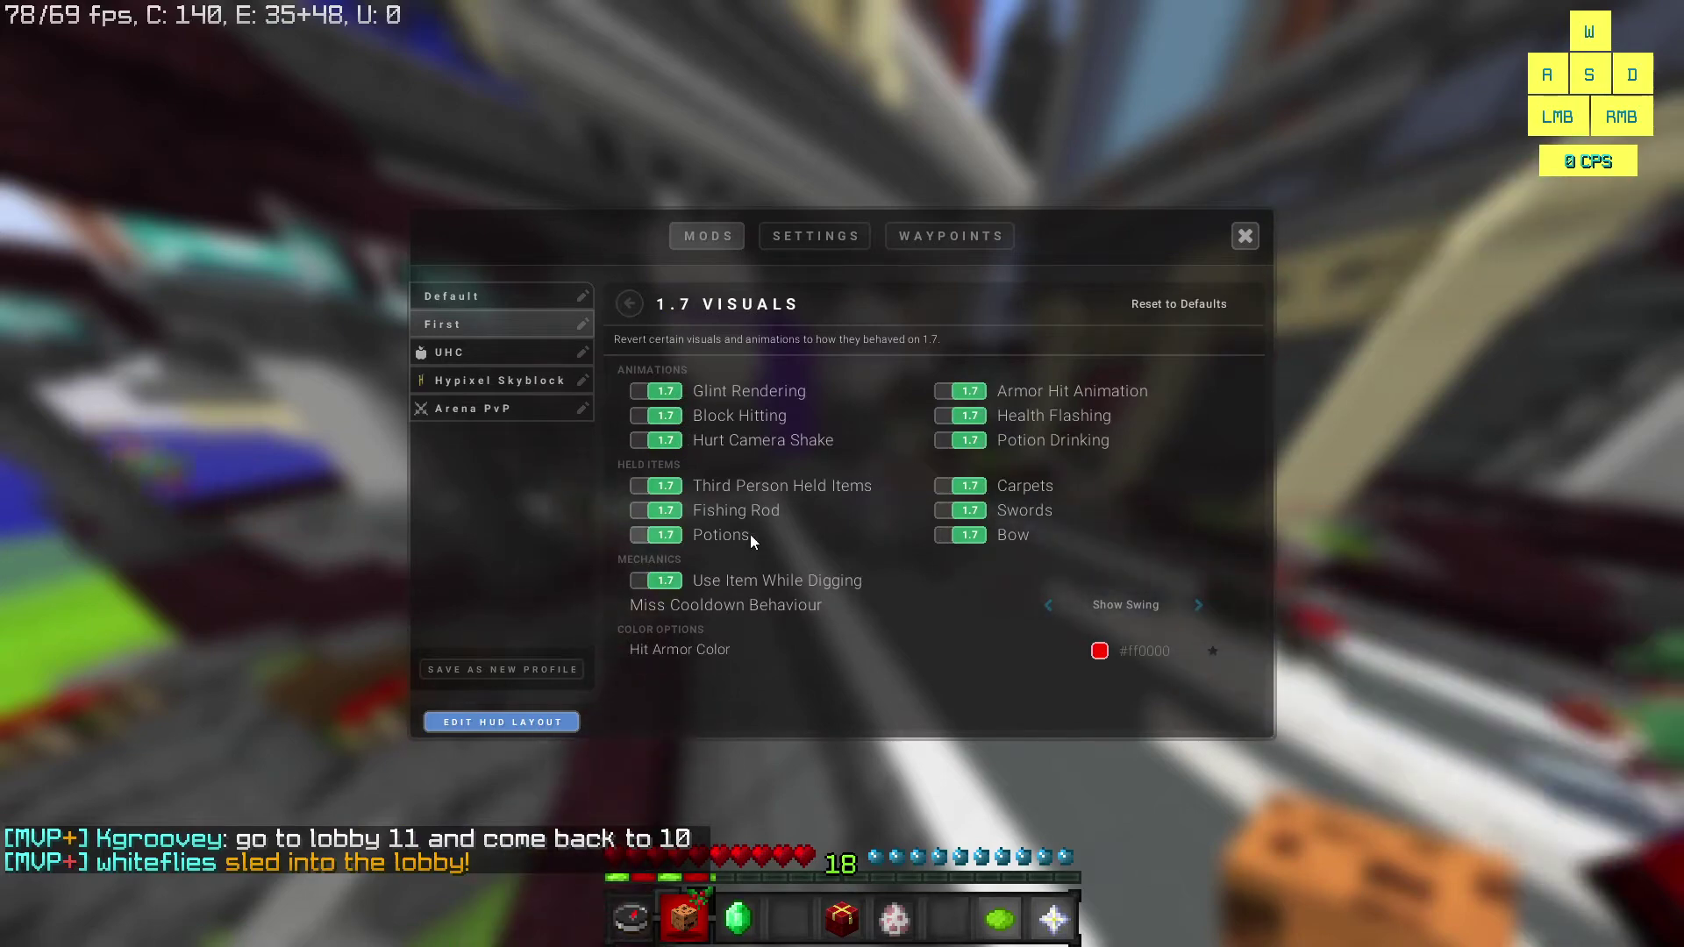
key("Escape")
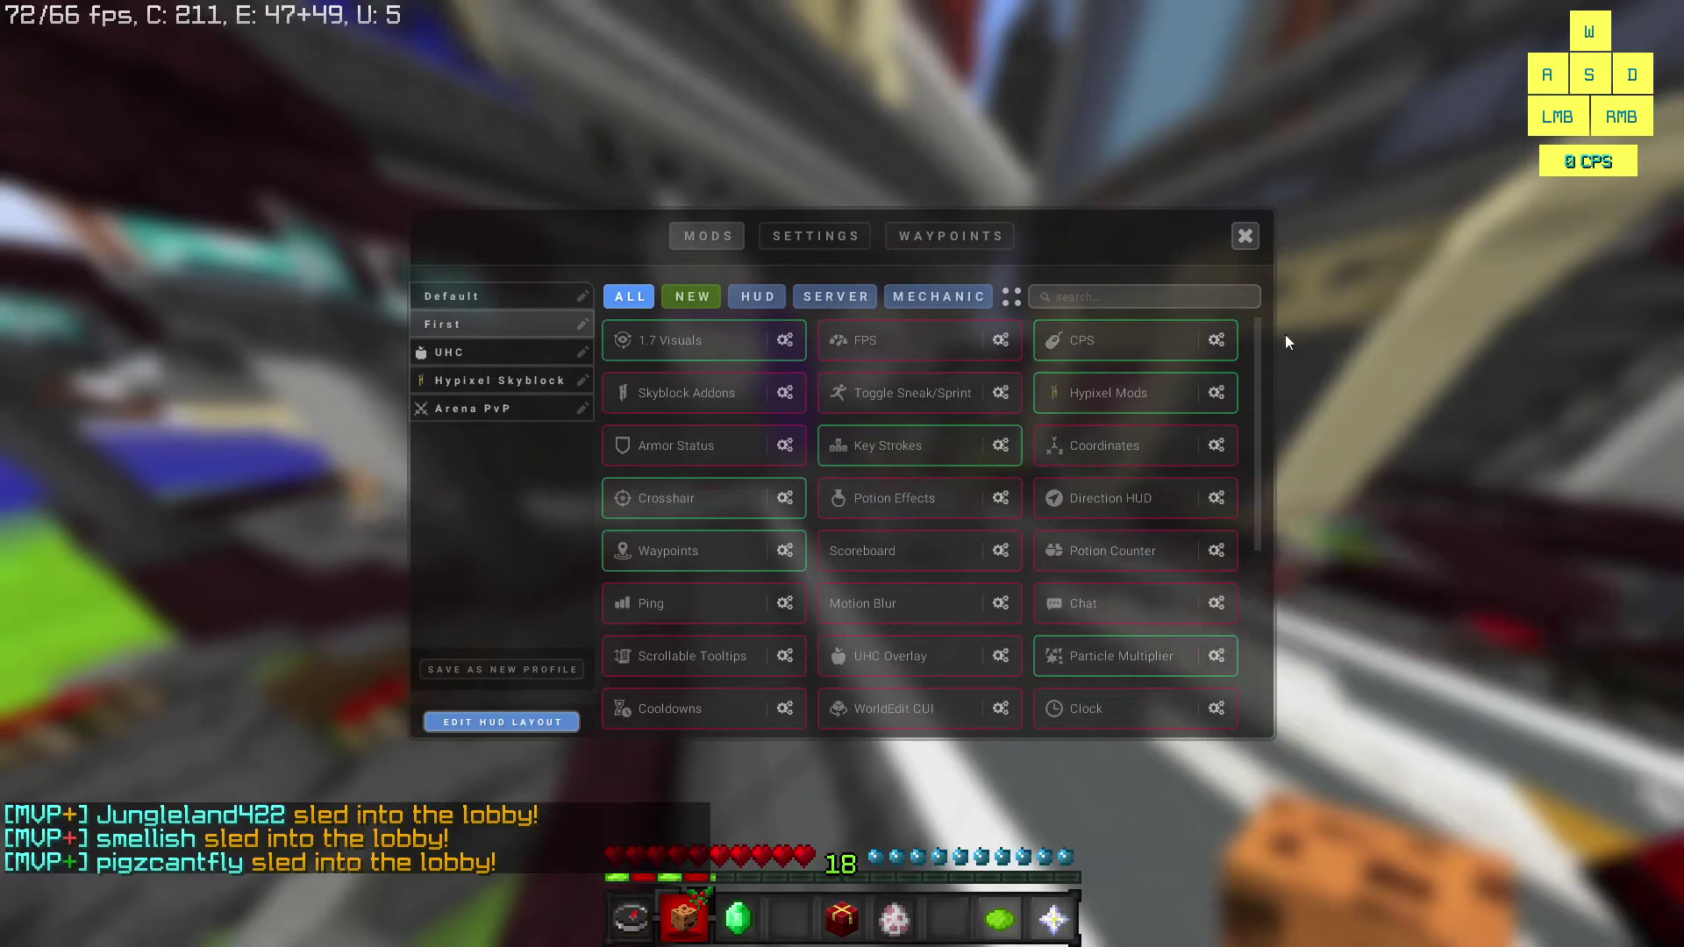
left_click(1218, 336)
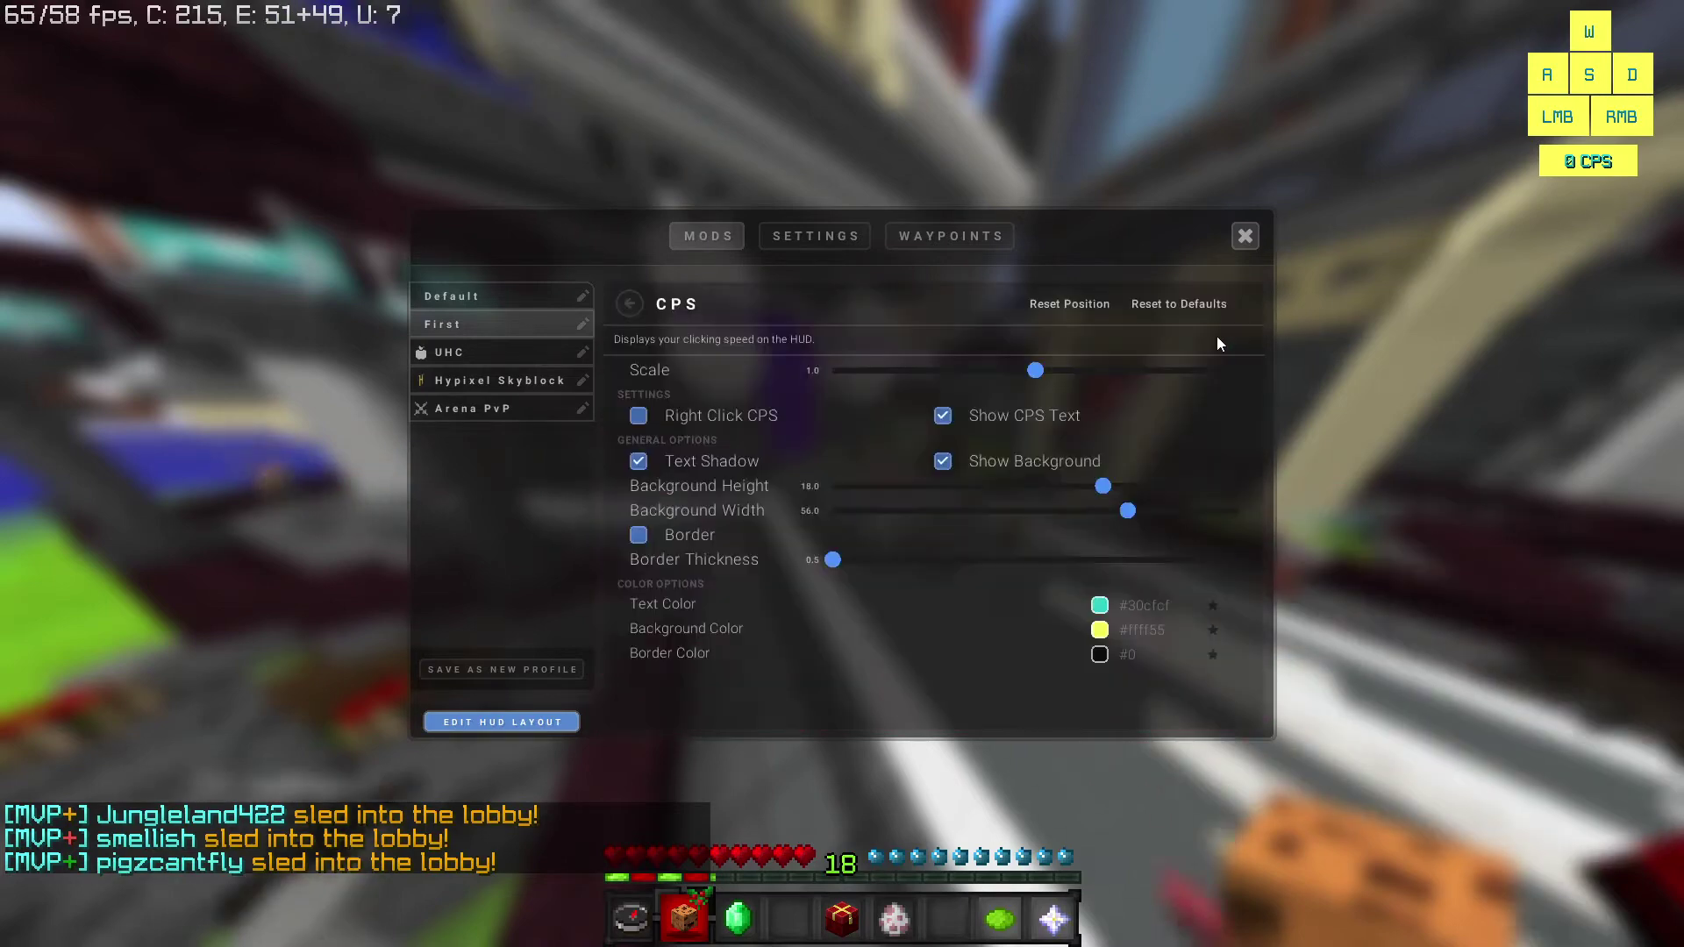
key("Escape")
left_click(1161, 385)
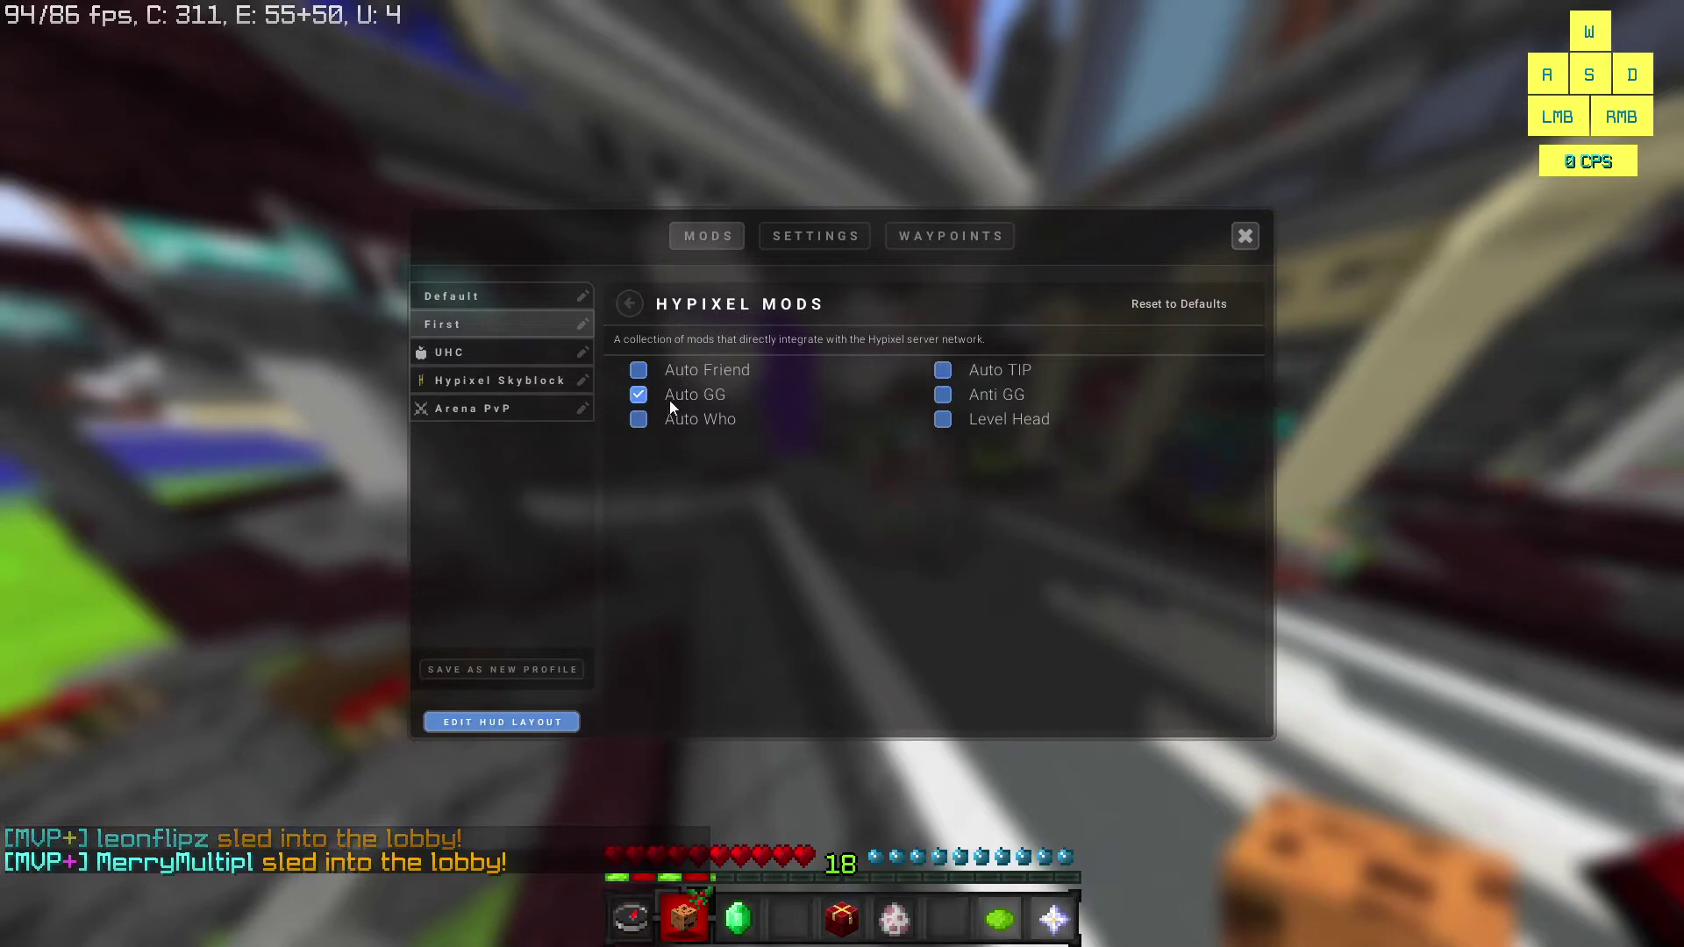
left_click(626, 307)
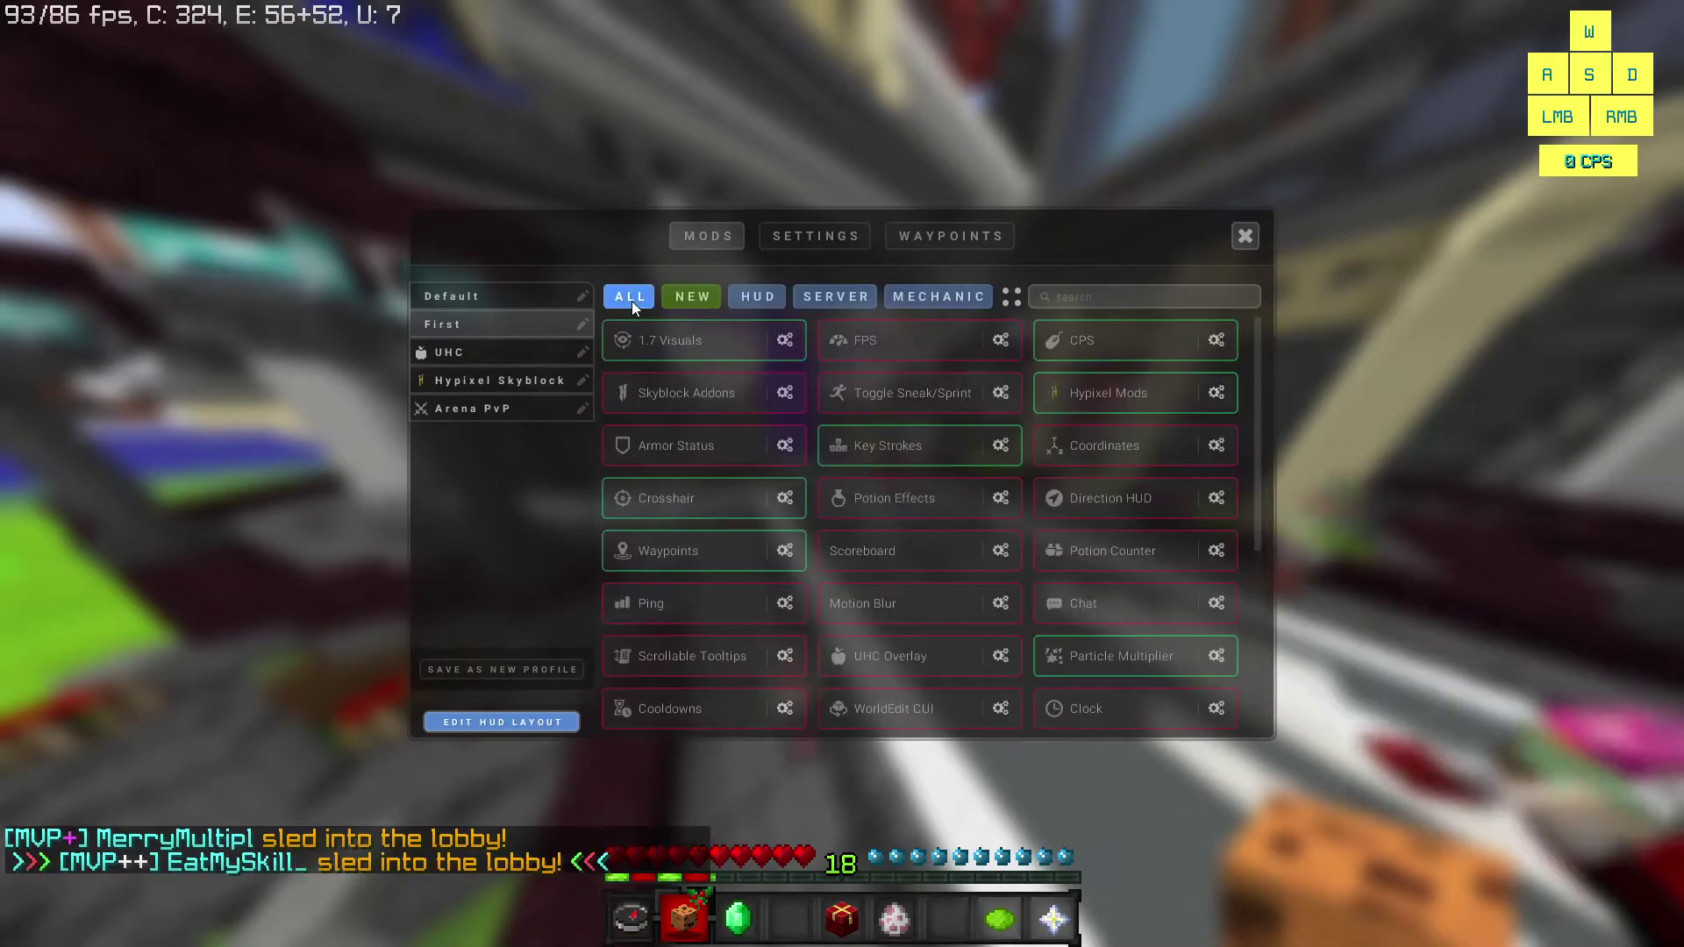
left_click(1000, 449)
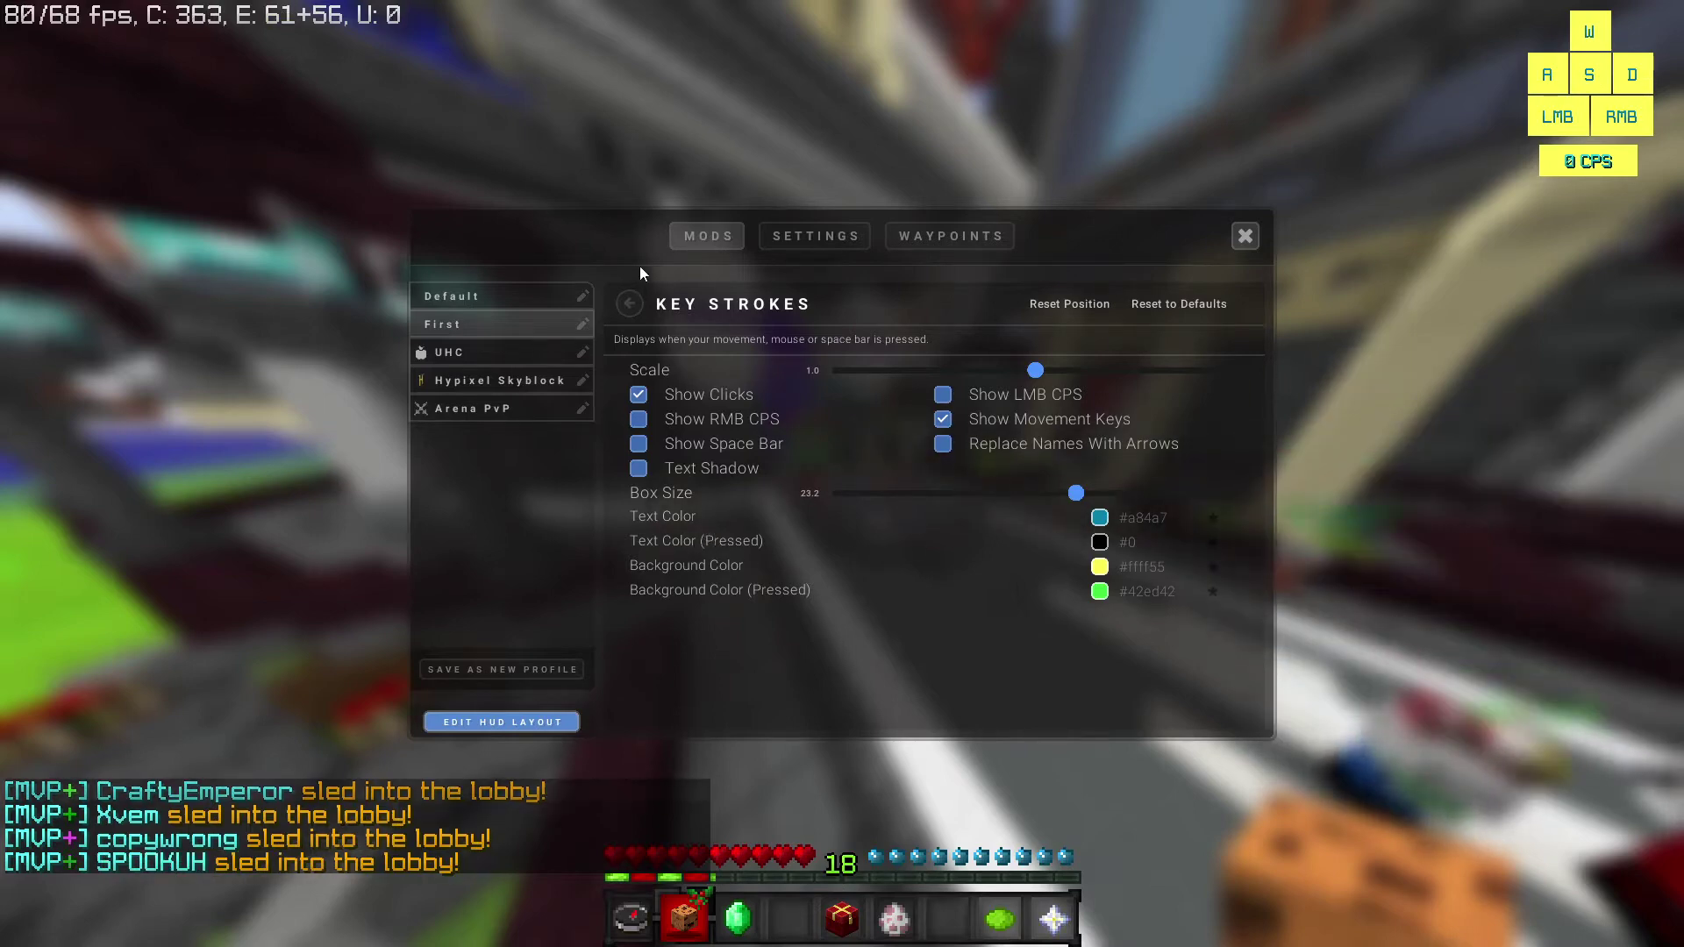
left_click(634, 304)
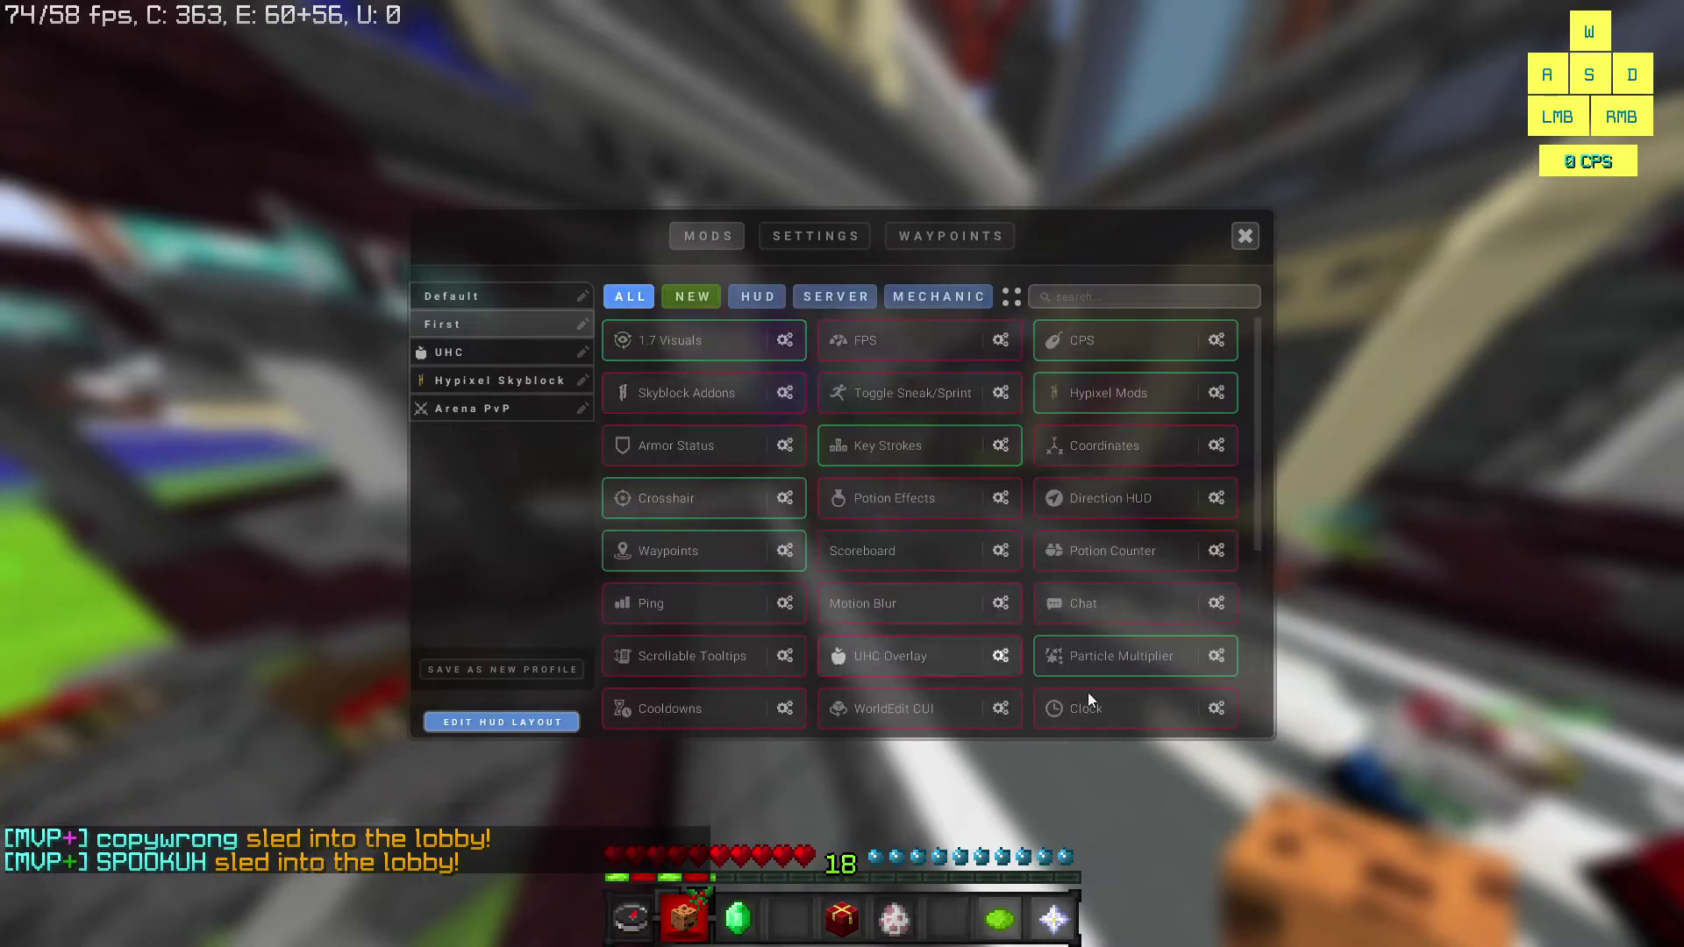
left_click(790, 499)
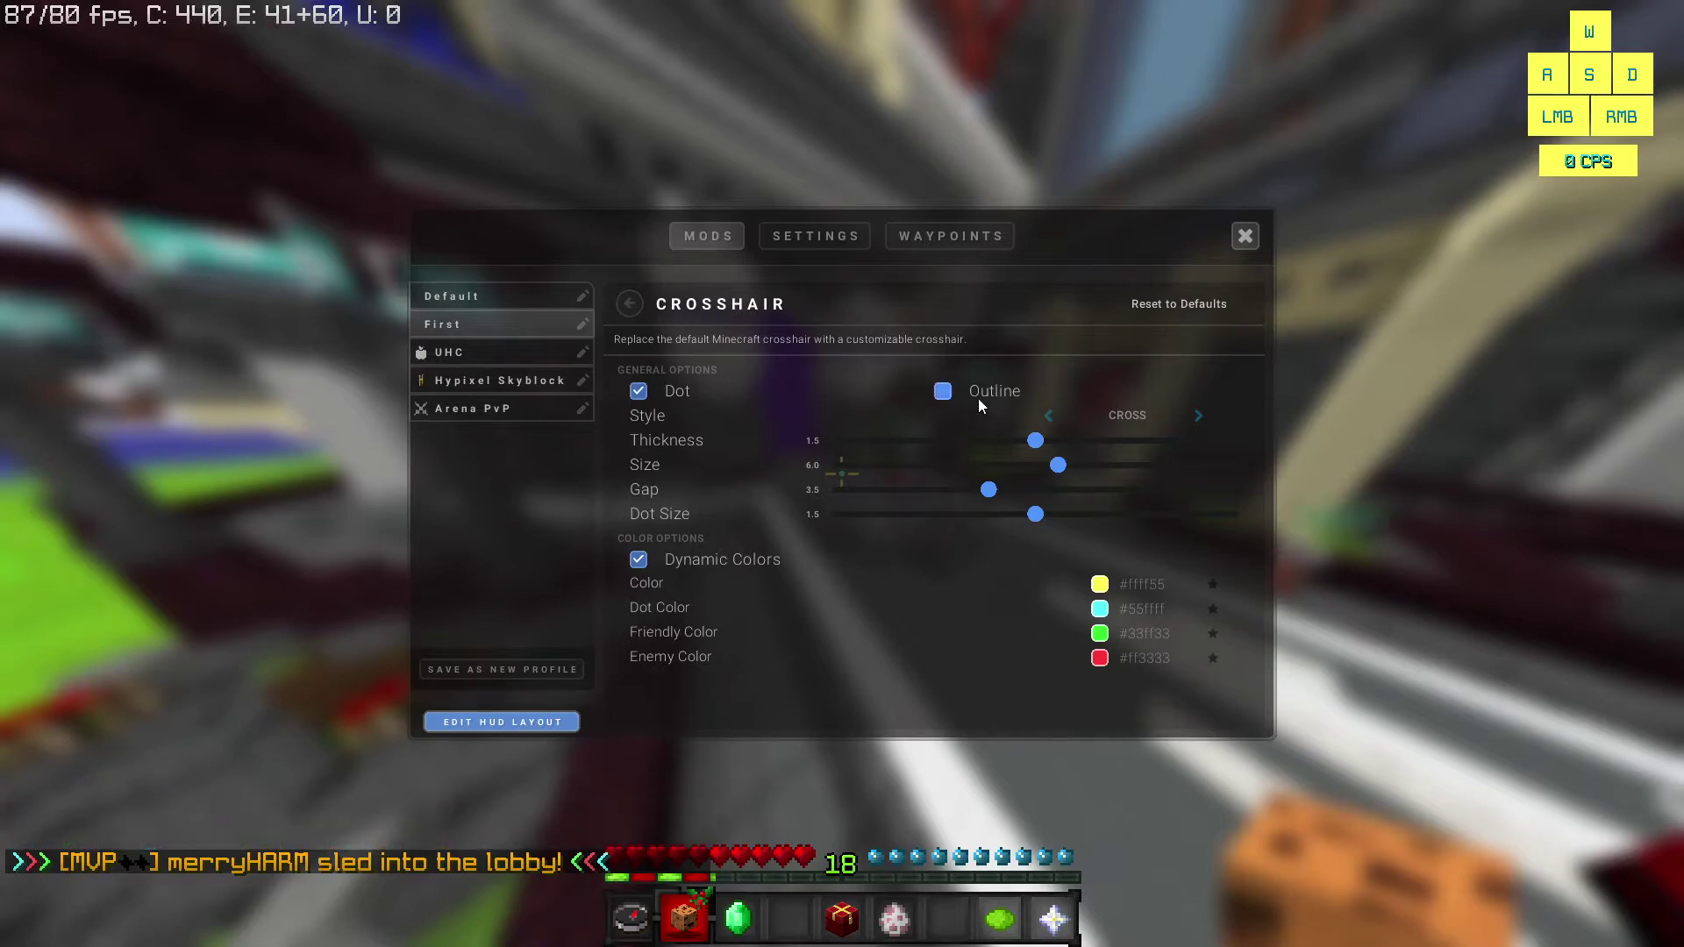
left_click(629, 305)
scroll(1220, 513, "down", 3)
left_click(1220, 513)
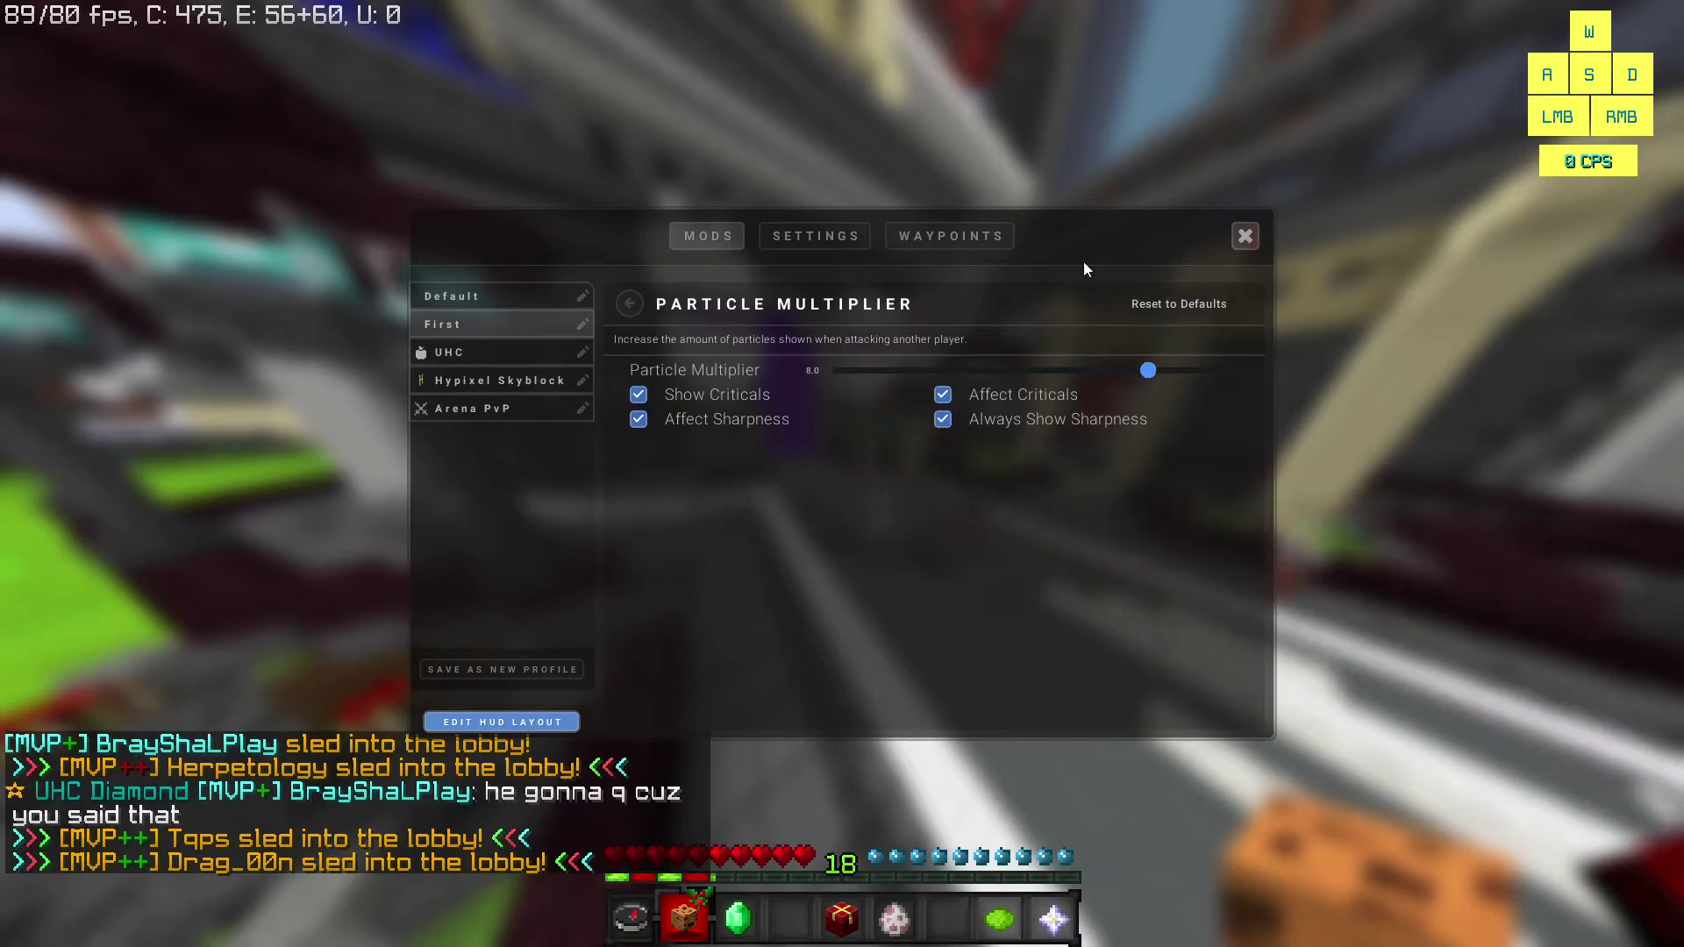
left_click(644, 303)
scroll(1114, 544, "down", 3)
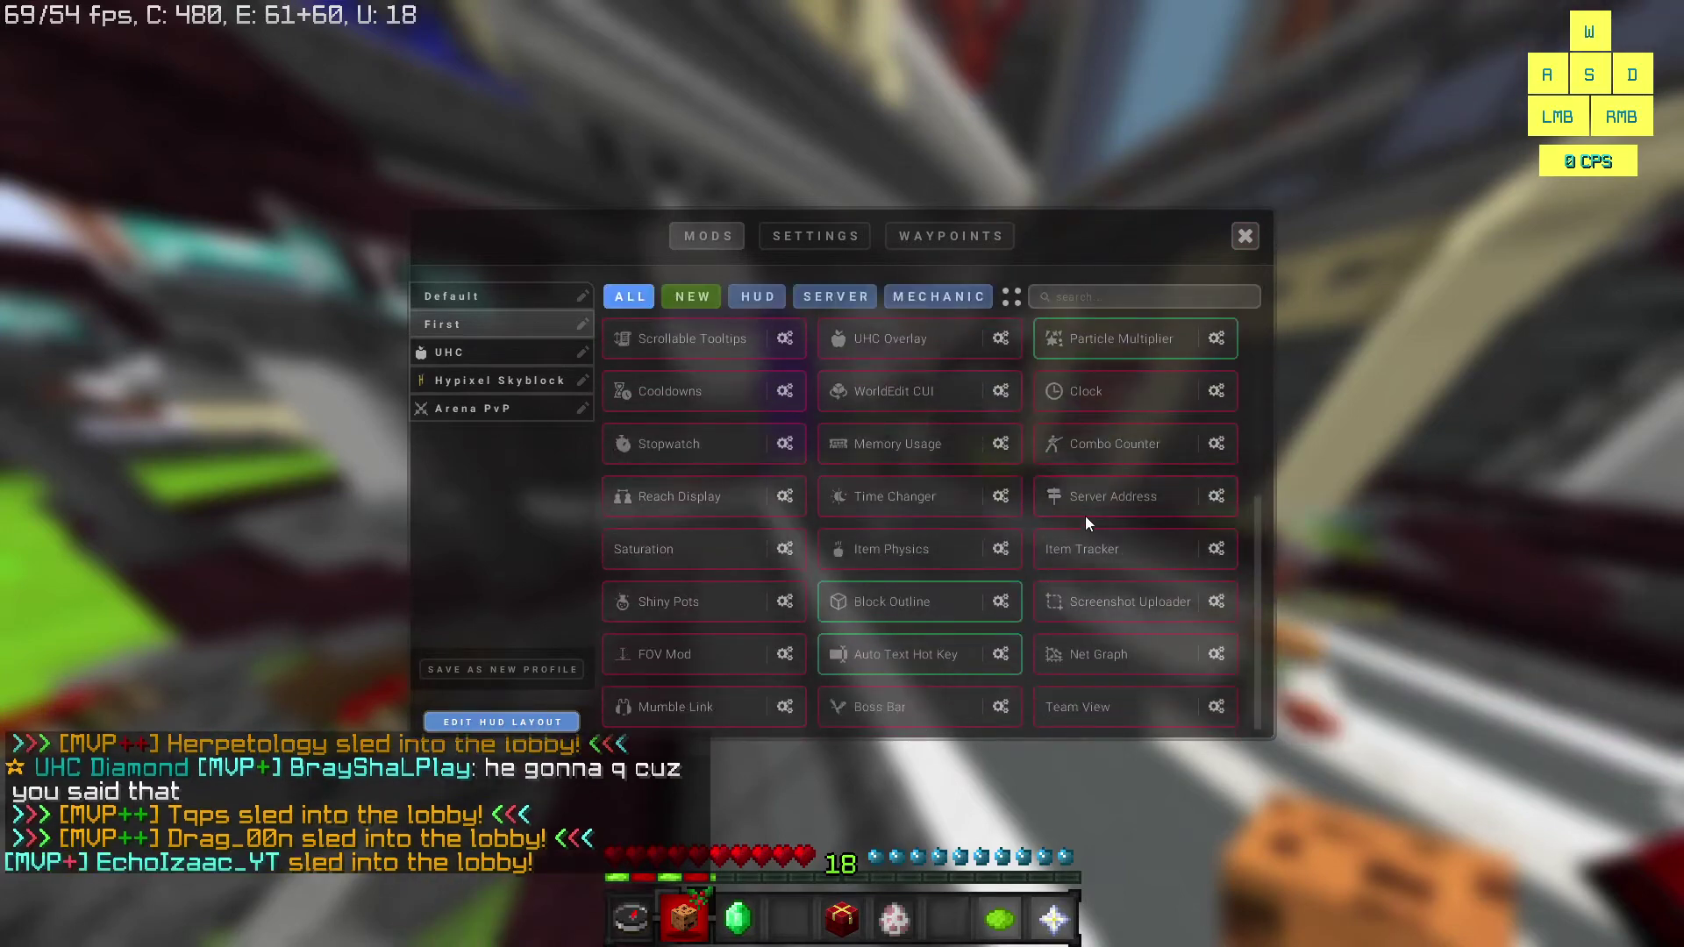
left_click(1009, 601)
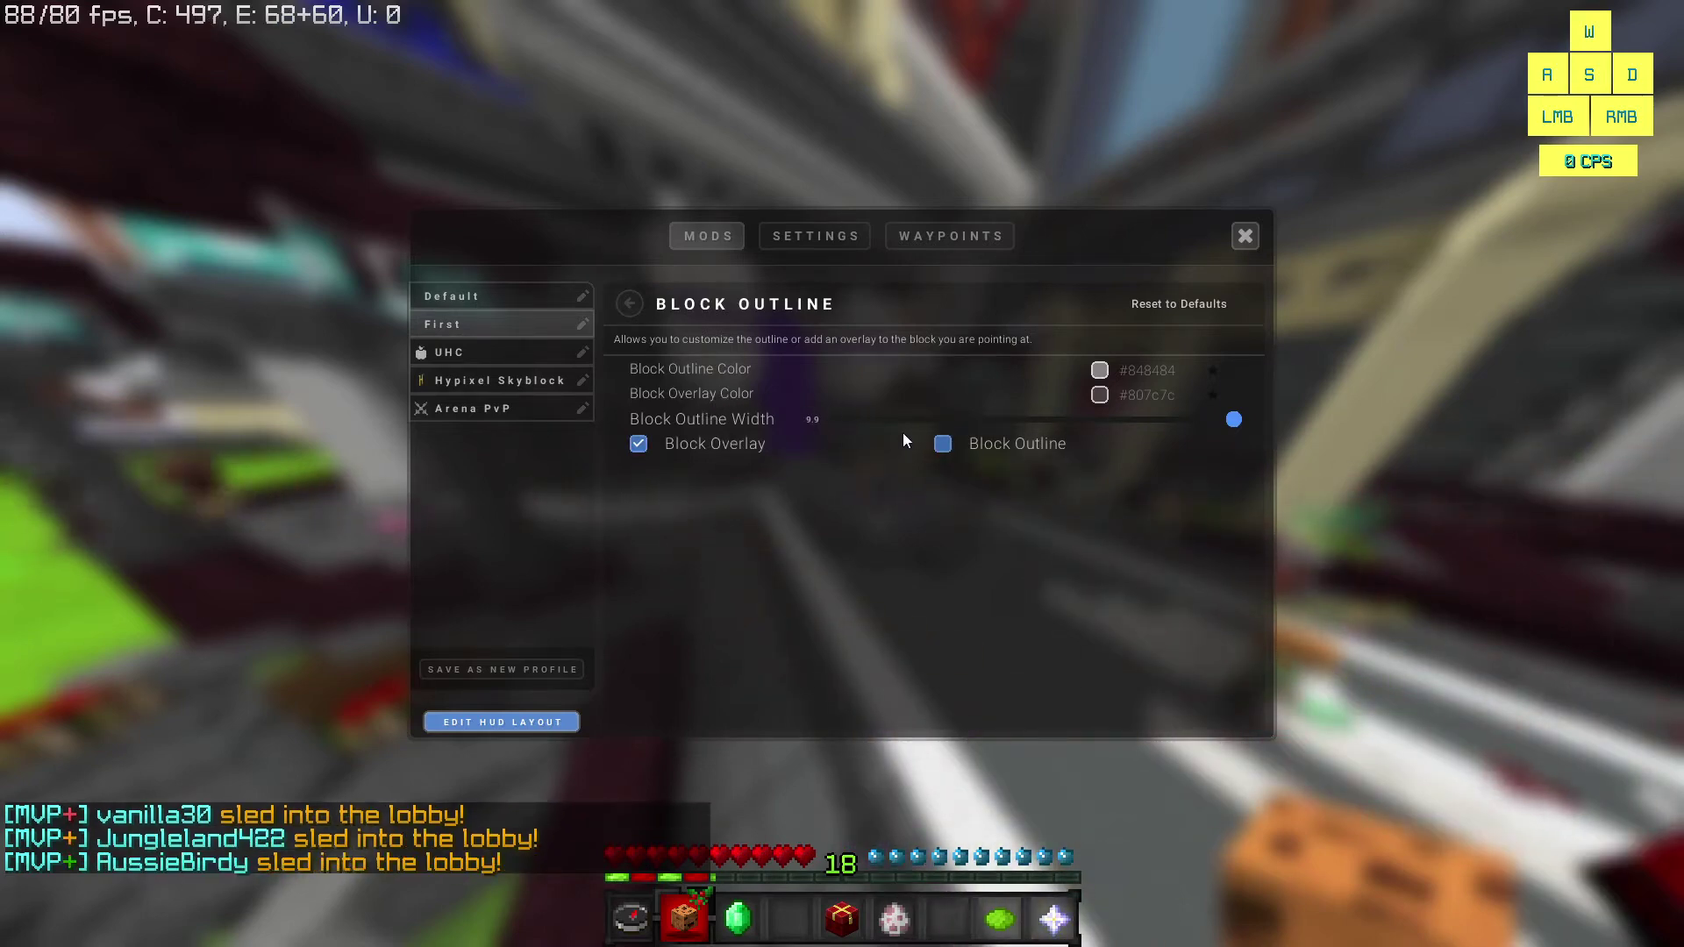
left_click(638, 308)
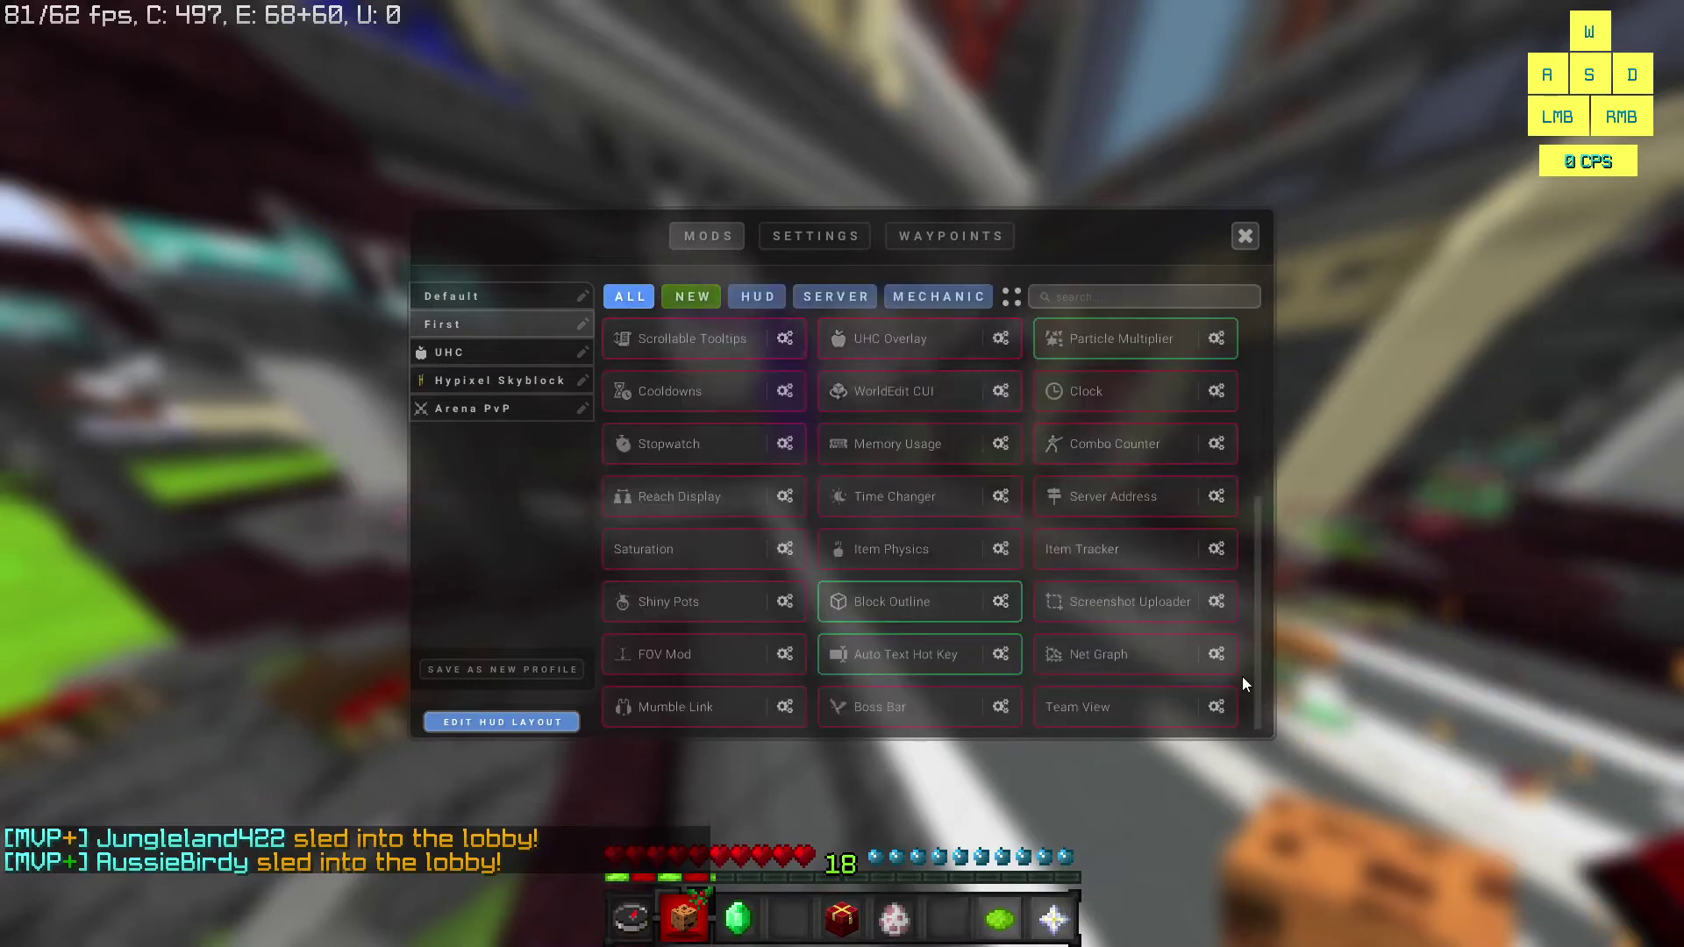
Check the Auto Text Hot Key settings, then close the client menu and walk forward.
left_click(1006, 657)
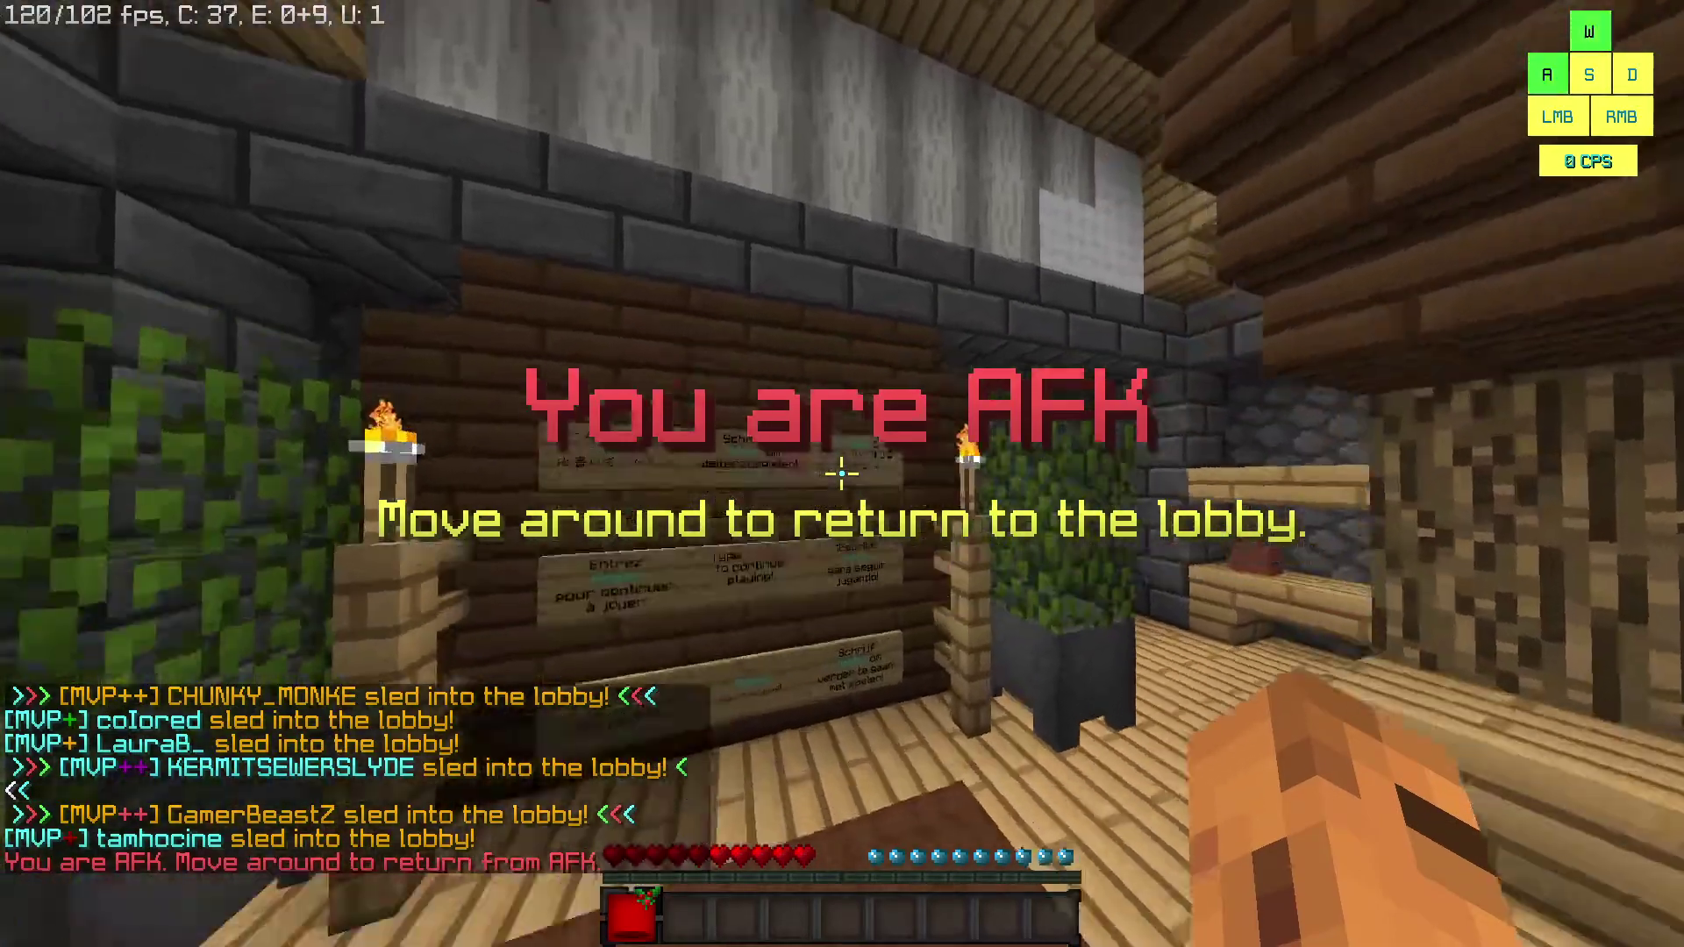
key("Shift_R")
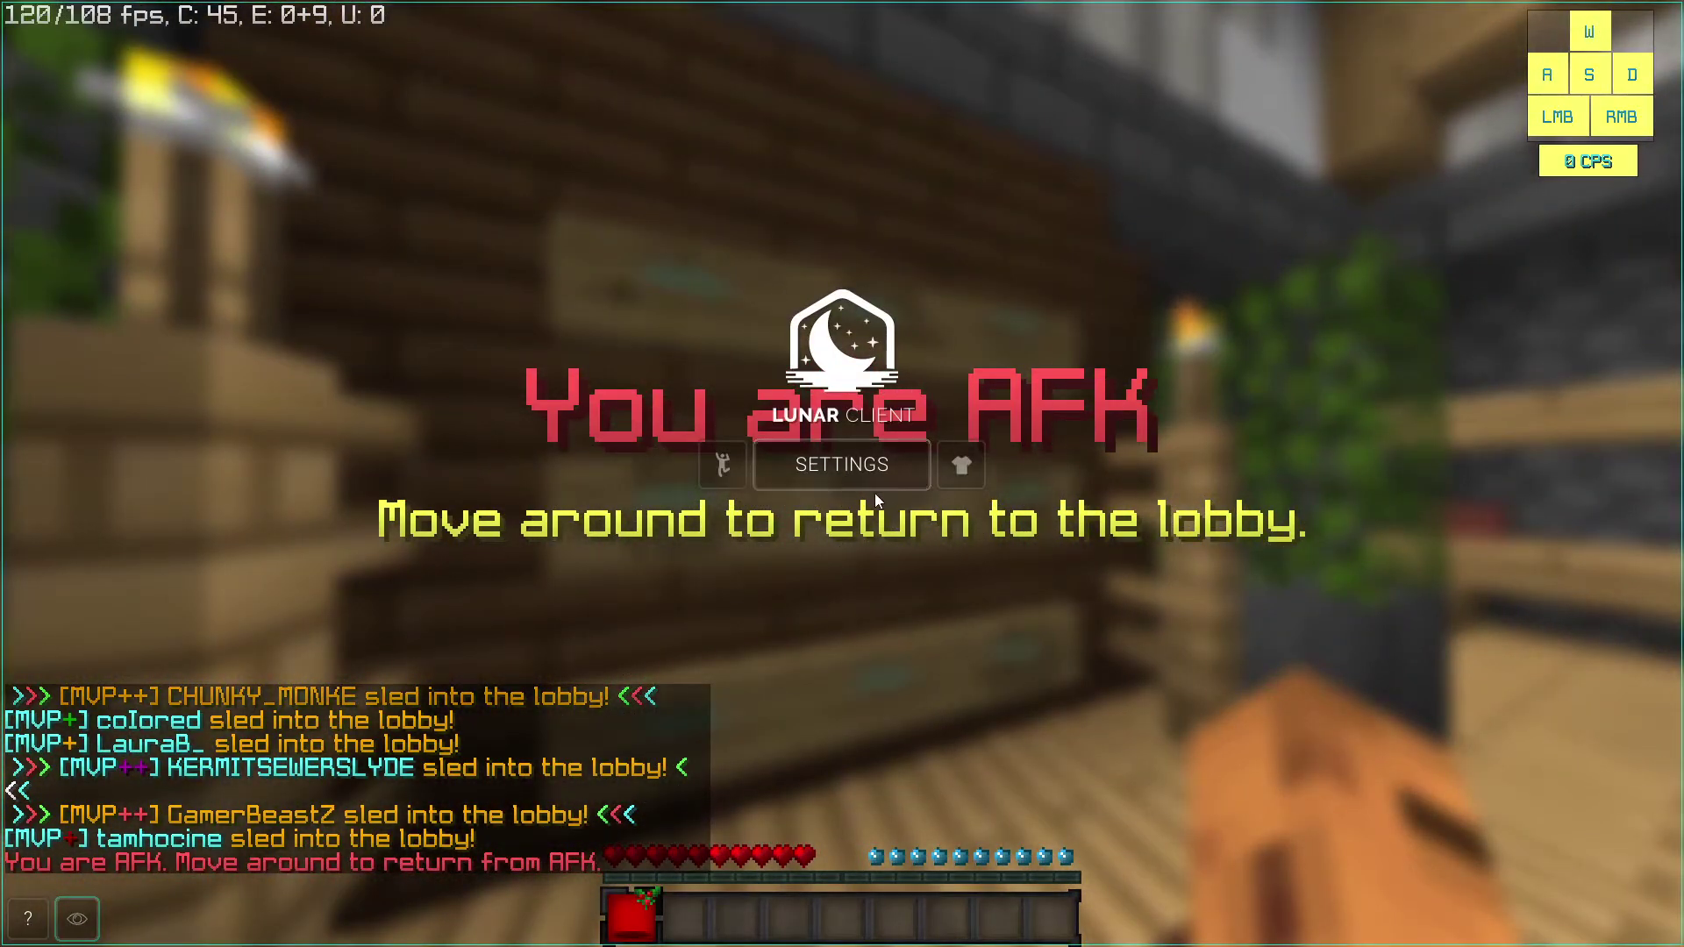
key("Escape")
key("w")
Leave the AFK room via the Game Menu, then open Lunar's general settings.
right_click(843, 475)
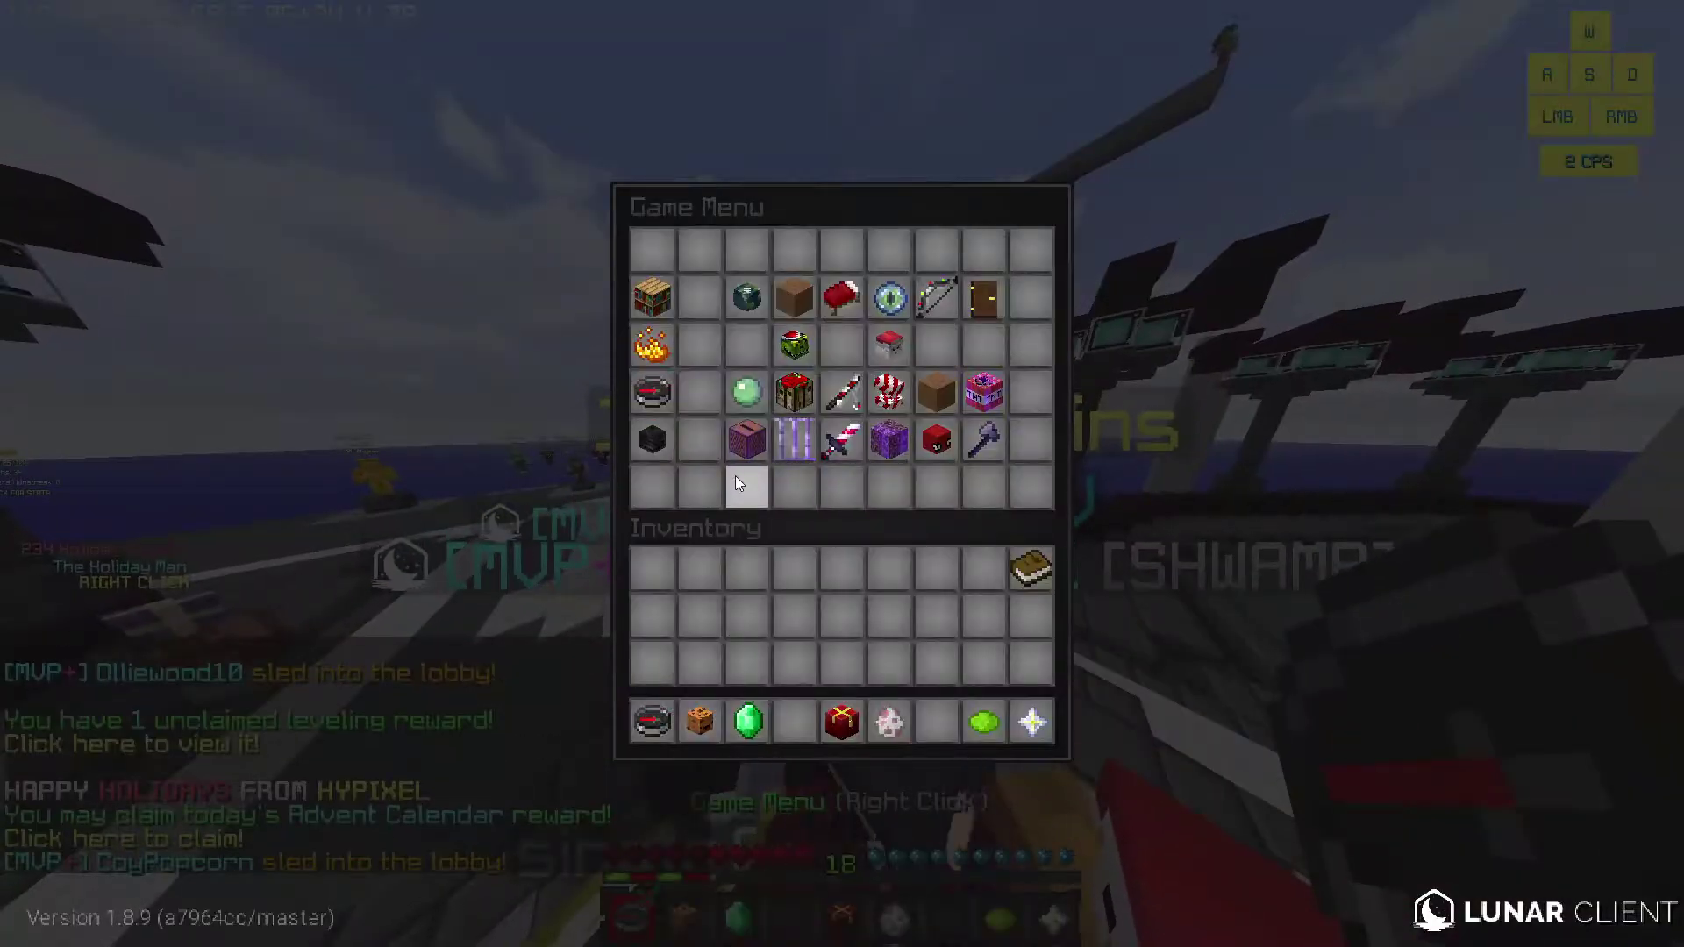
key("Escape")
key("Shift_R")
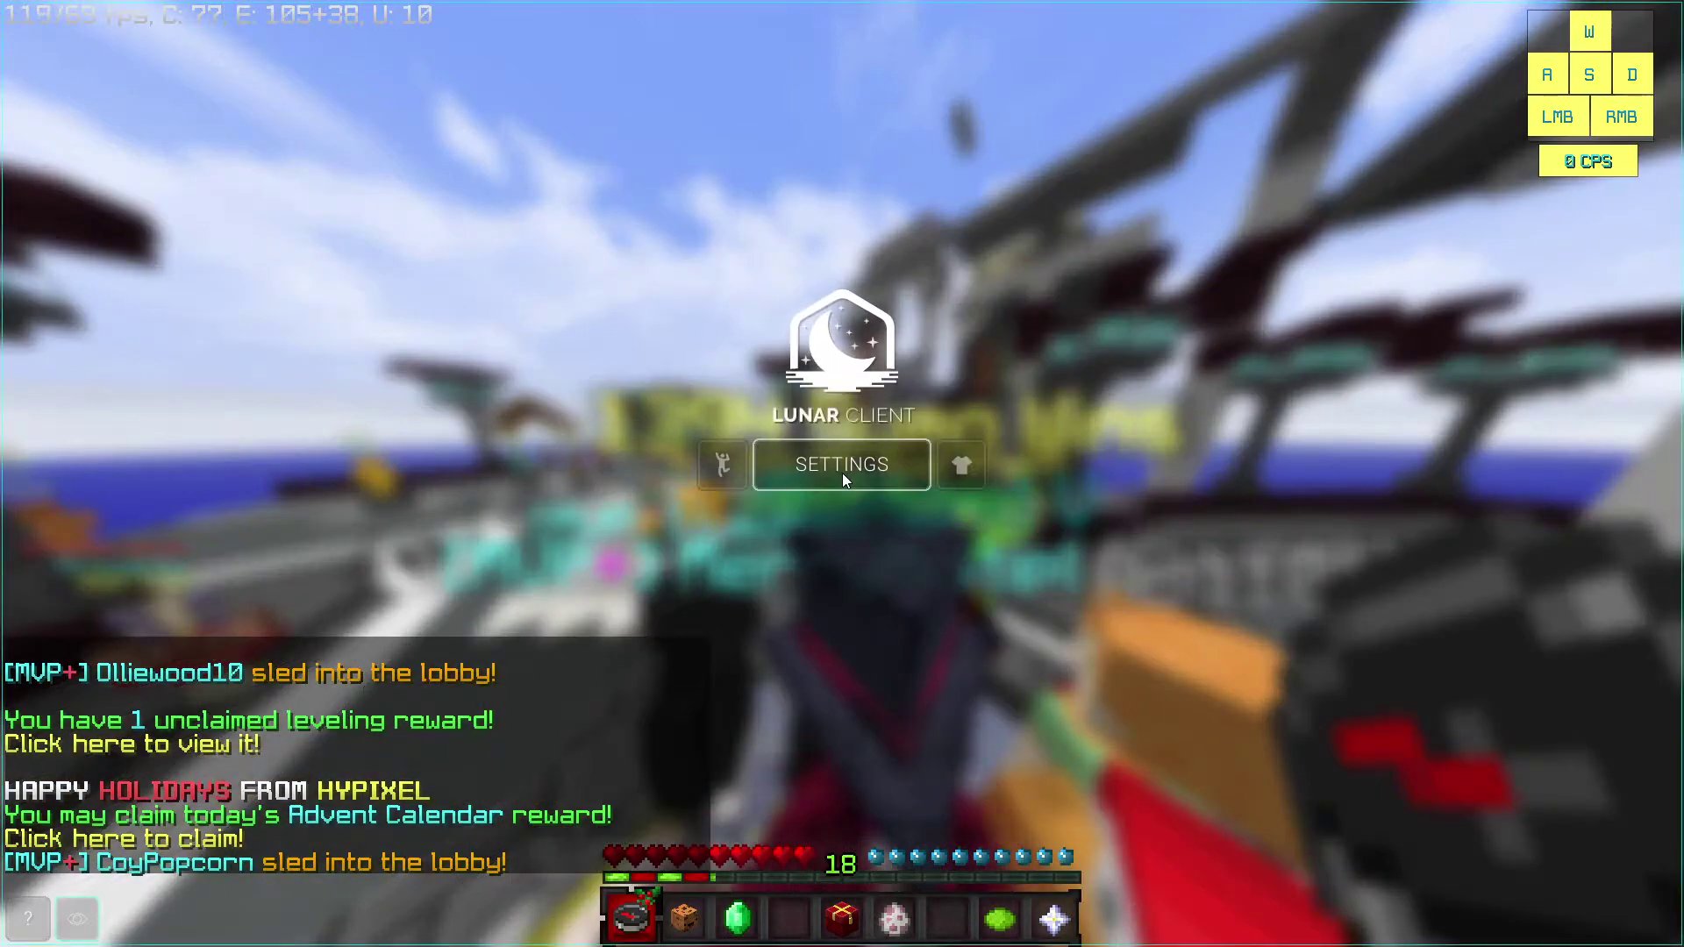
left_click(842, 464)
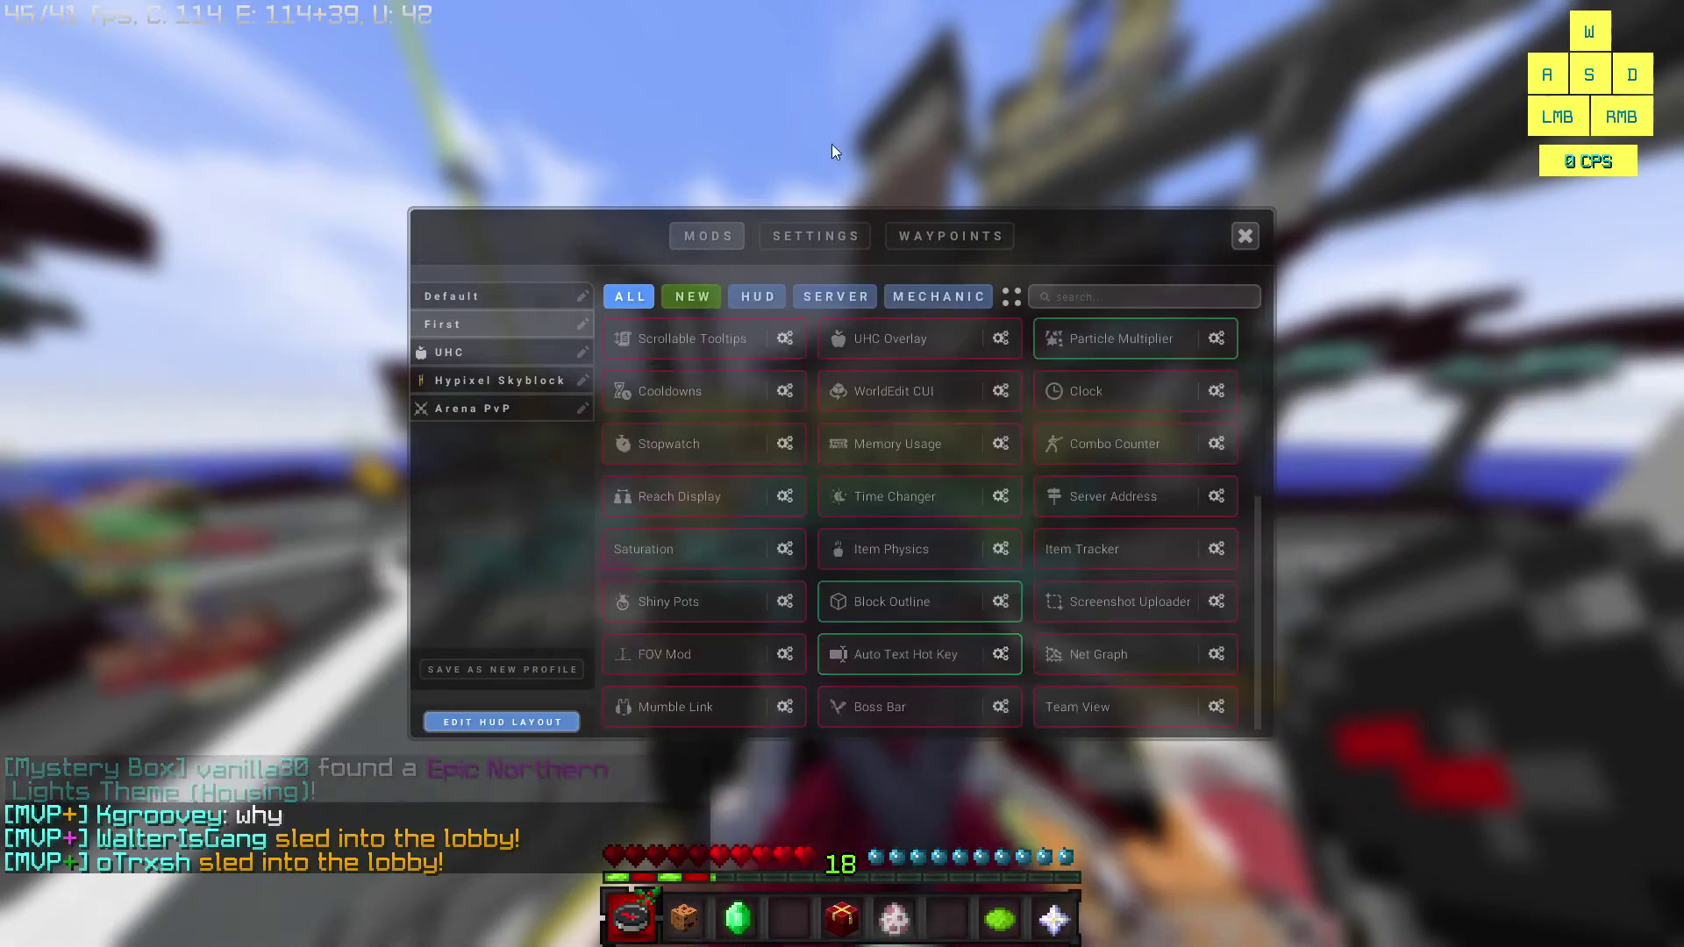
left_click(809, 236)
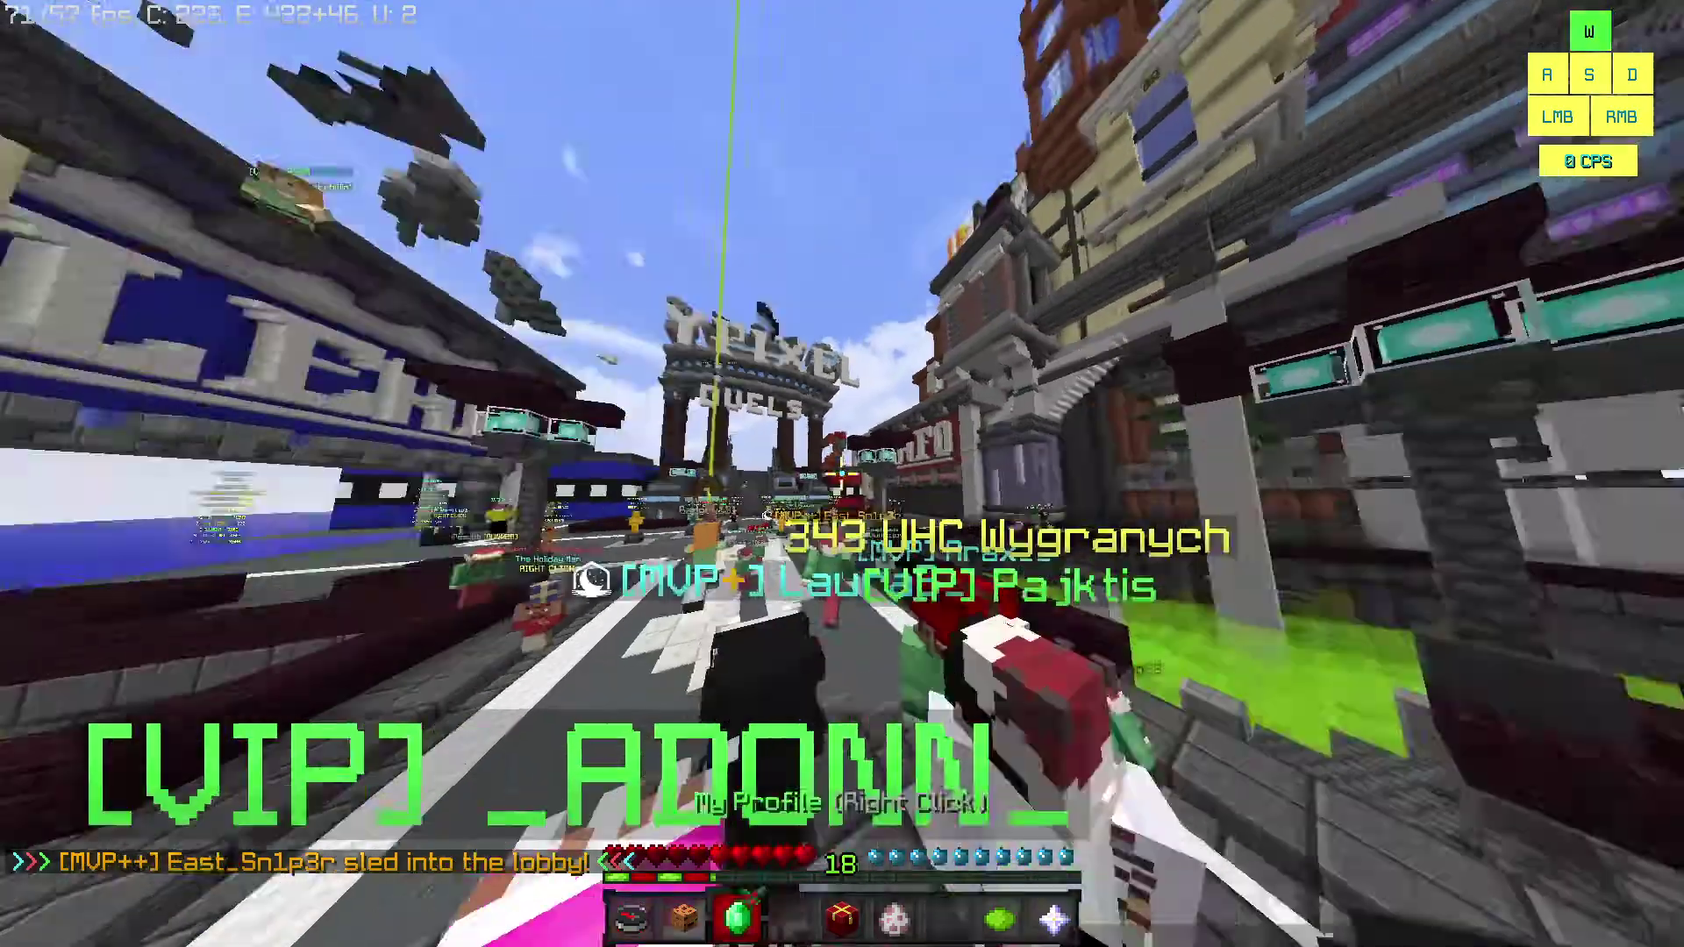
Scroll down through the client's General settings page.
scroll(842, 475, "down", 2)
Scroll back up and bring up the Lunar menu on the Performance settings.
scroll(843, 473, "up", 1)
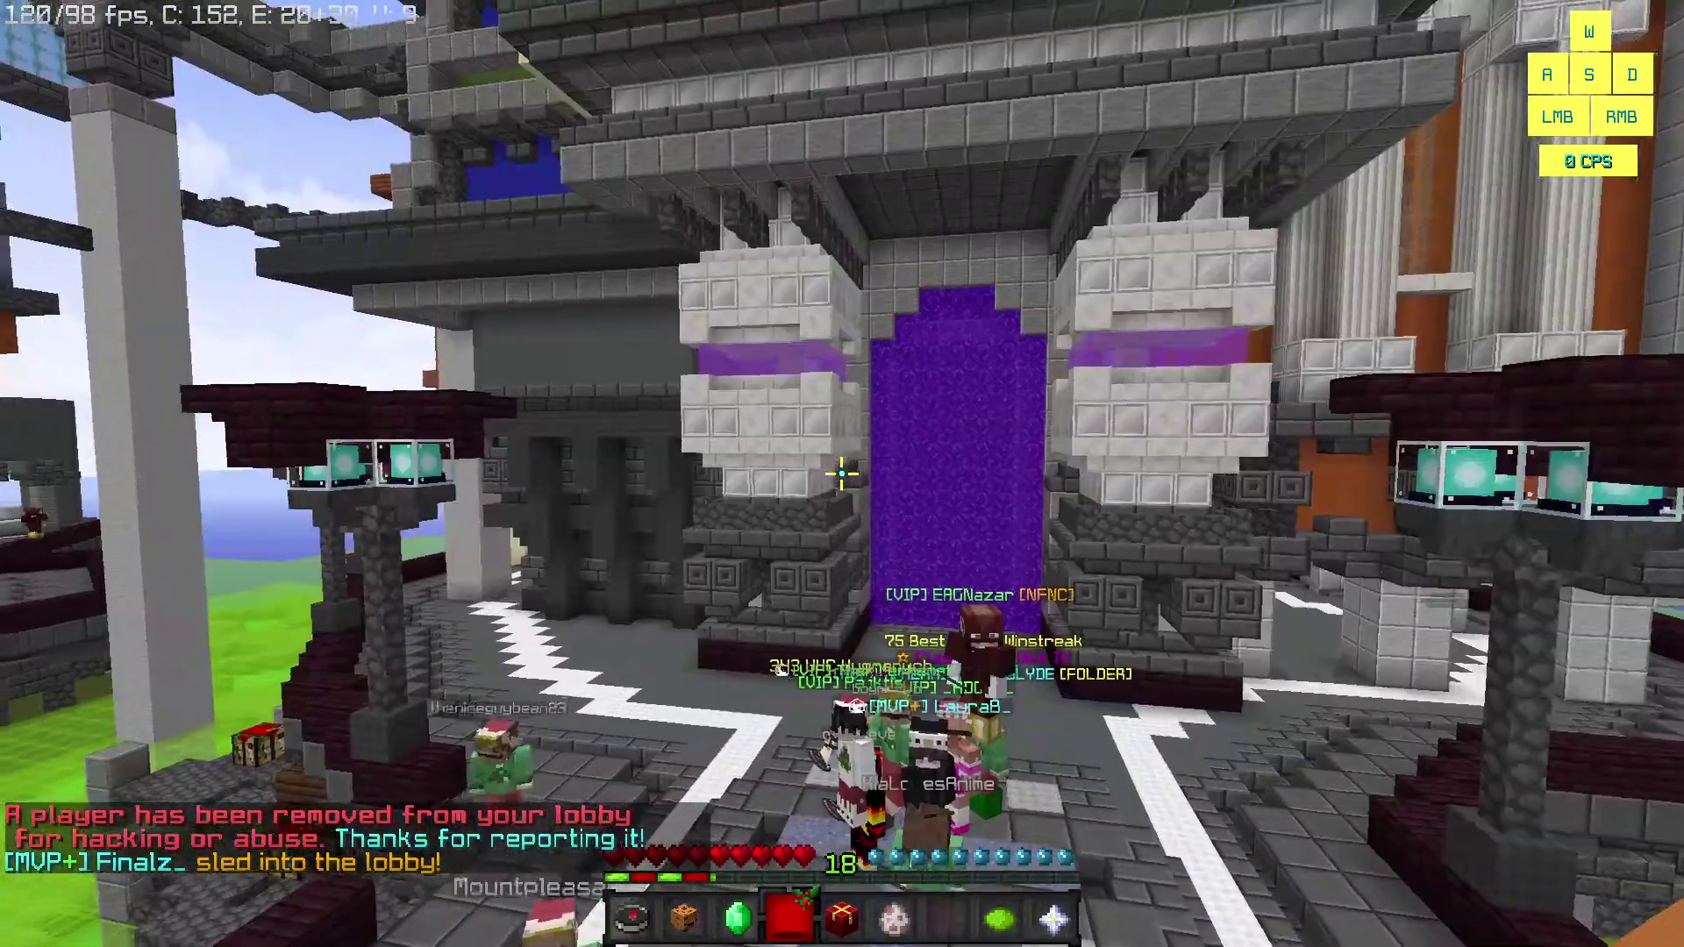
key("Shift_R")
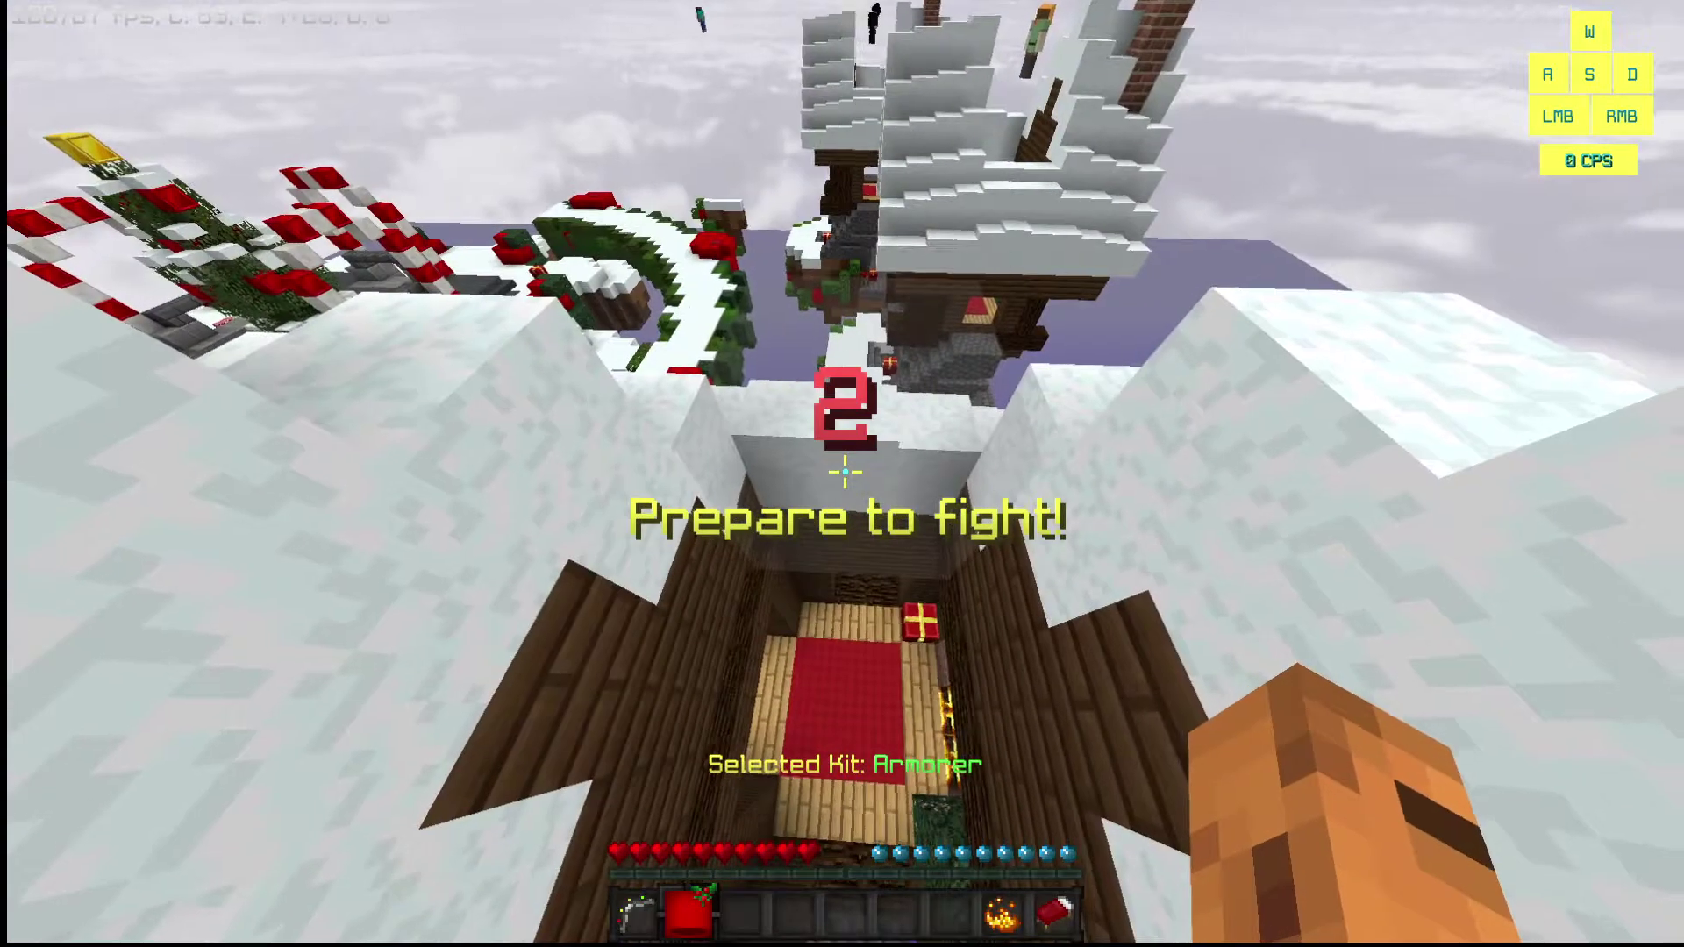
Loot the first island chest and throw all the Bottles o' Enchanting.
key("Shift_R")
key("Escape")
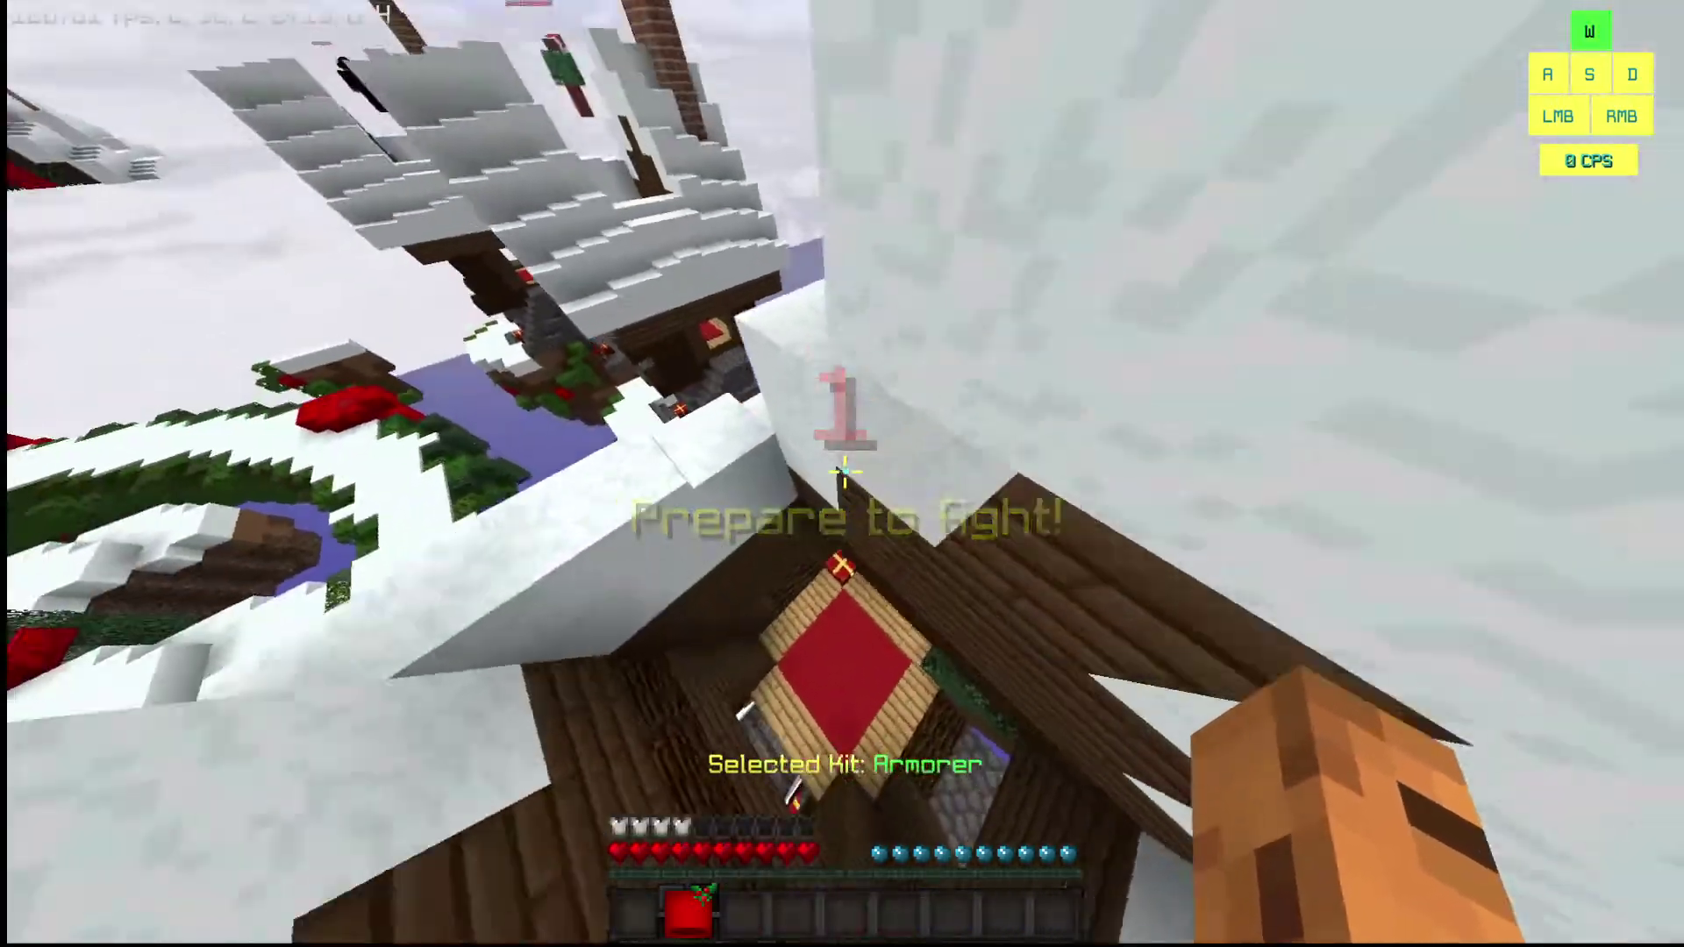
right_click(842, 475)
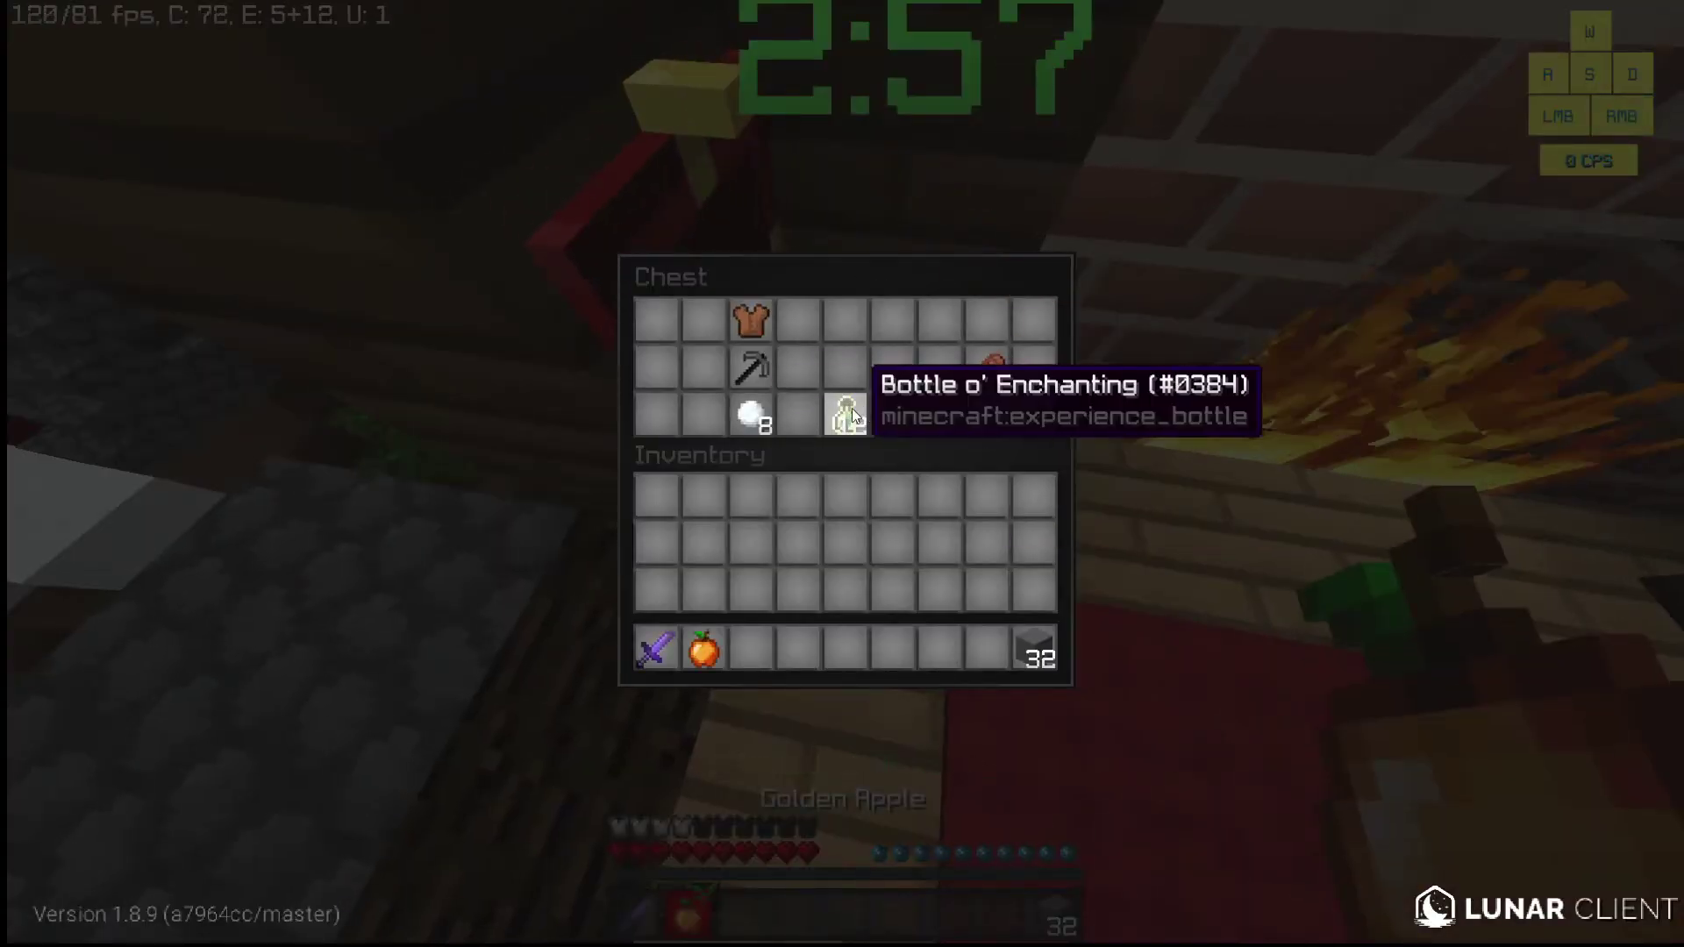
key("8")
key("Escape")
scroll(842, 474, "up", 3)
right_click(842, 474)
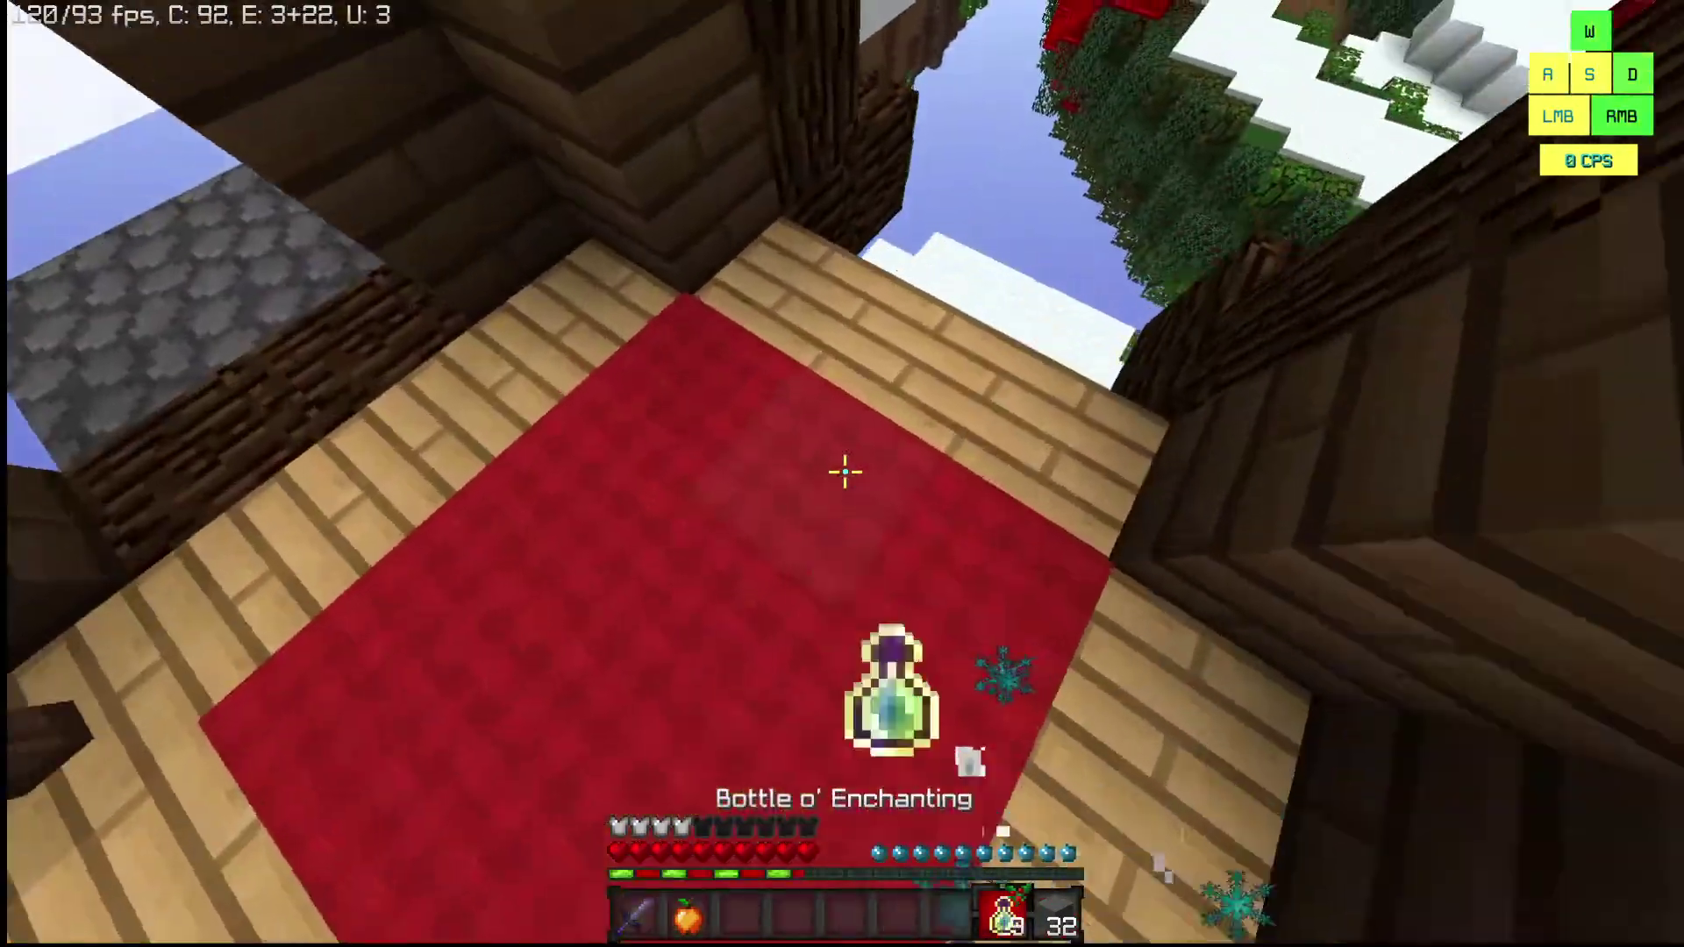
right_click(845, 471)
Loot the other island chests and put on the iron helmet.
key("a")
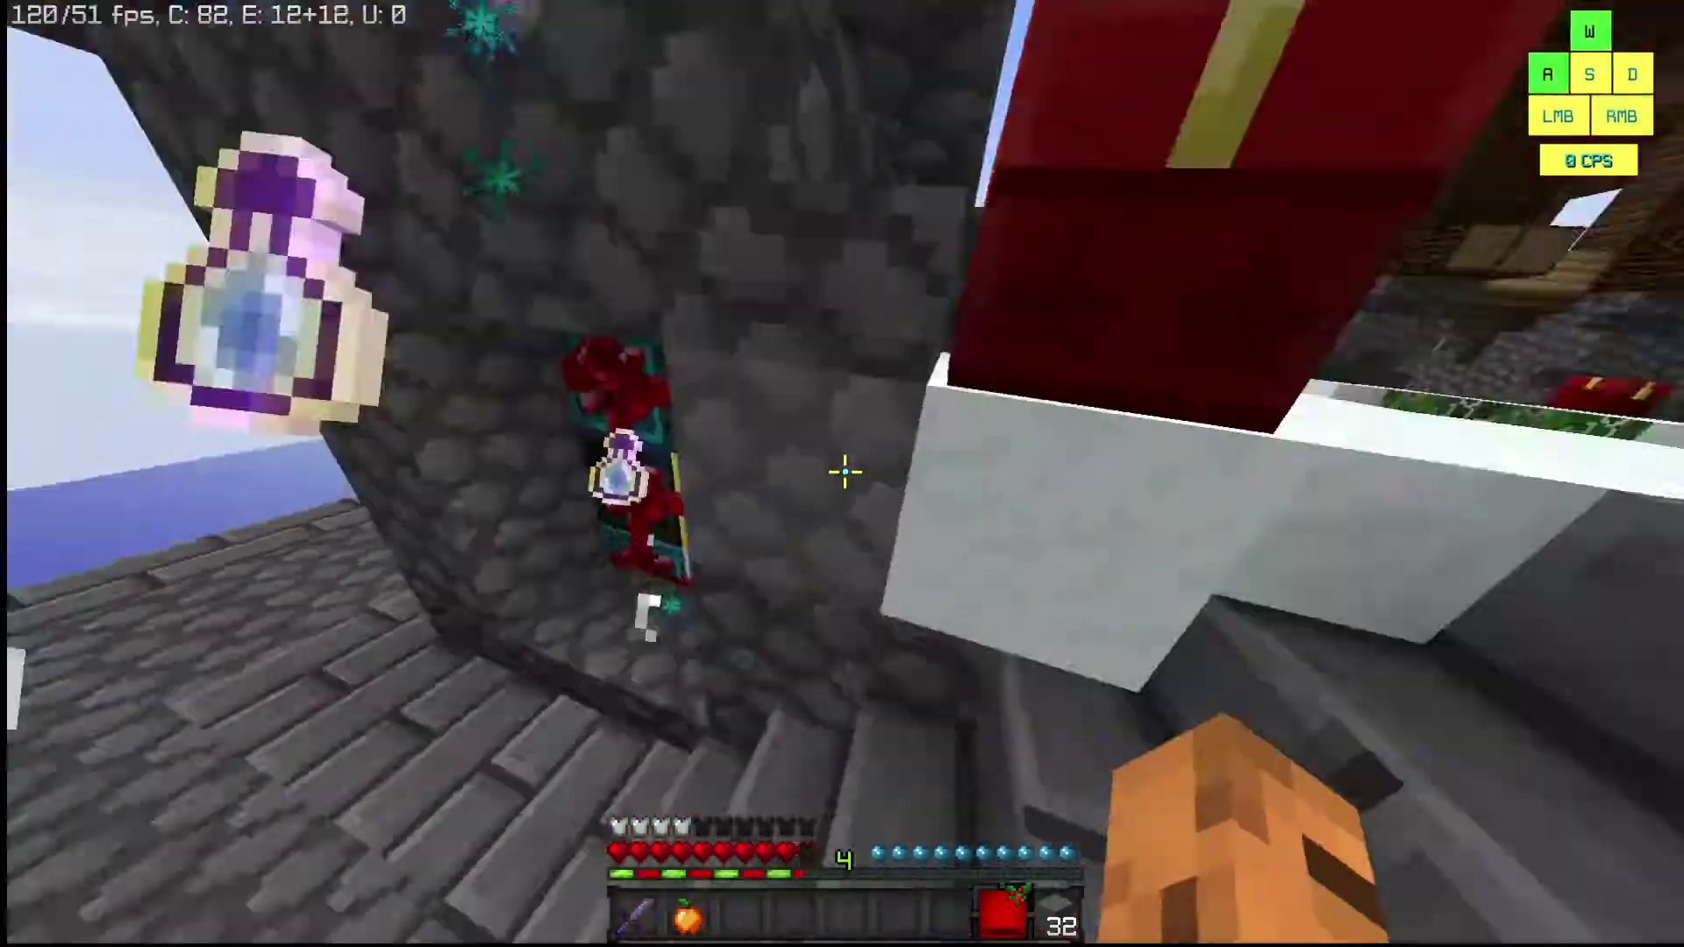
right_click(842, 474)
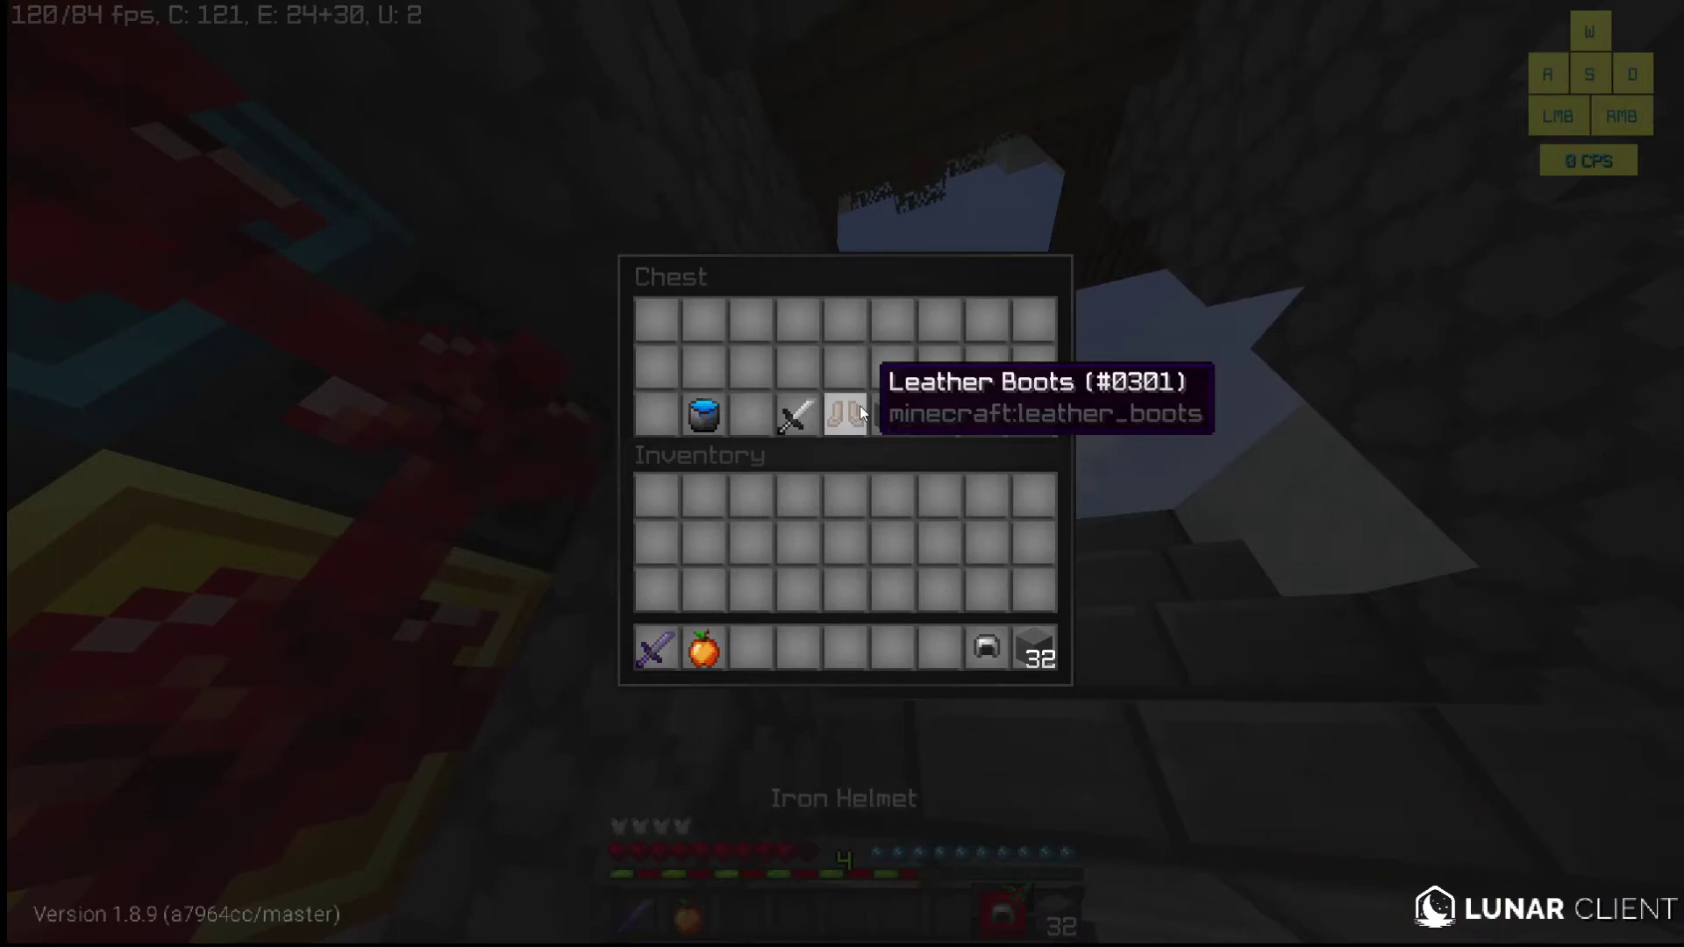
key("Escape")
right_click(843, 474)
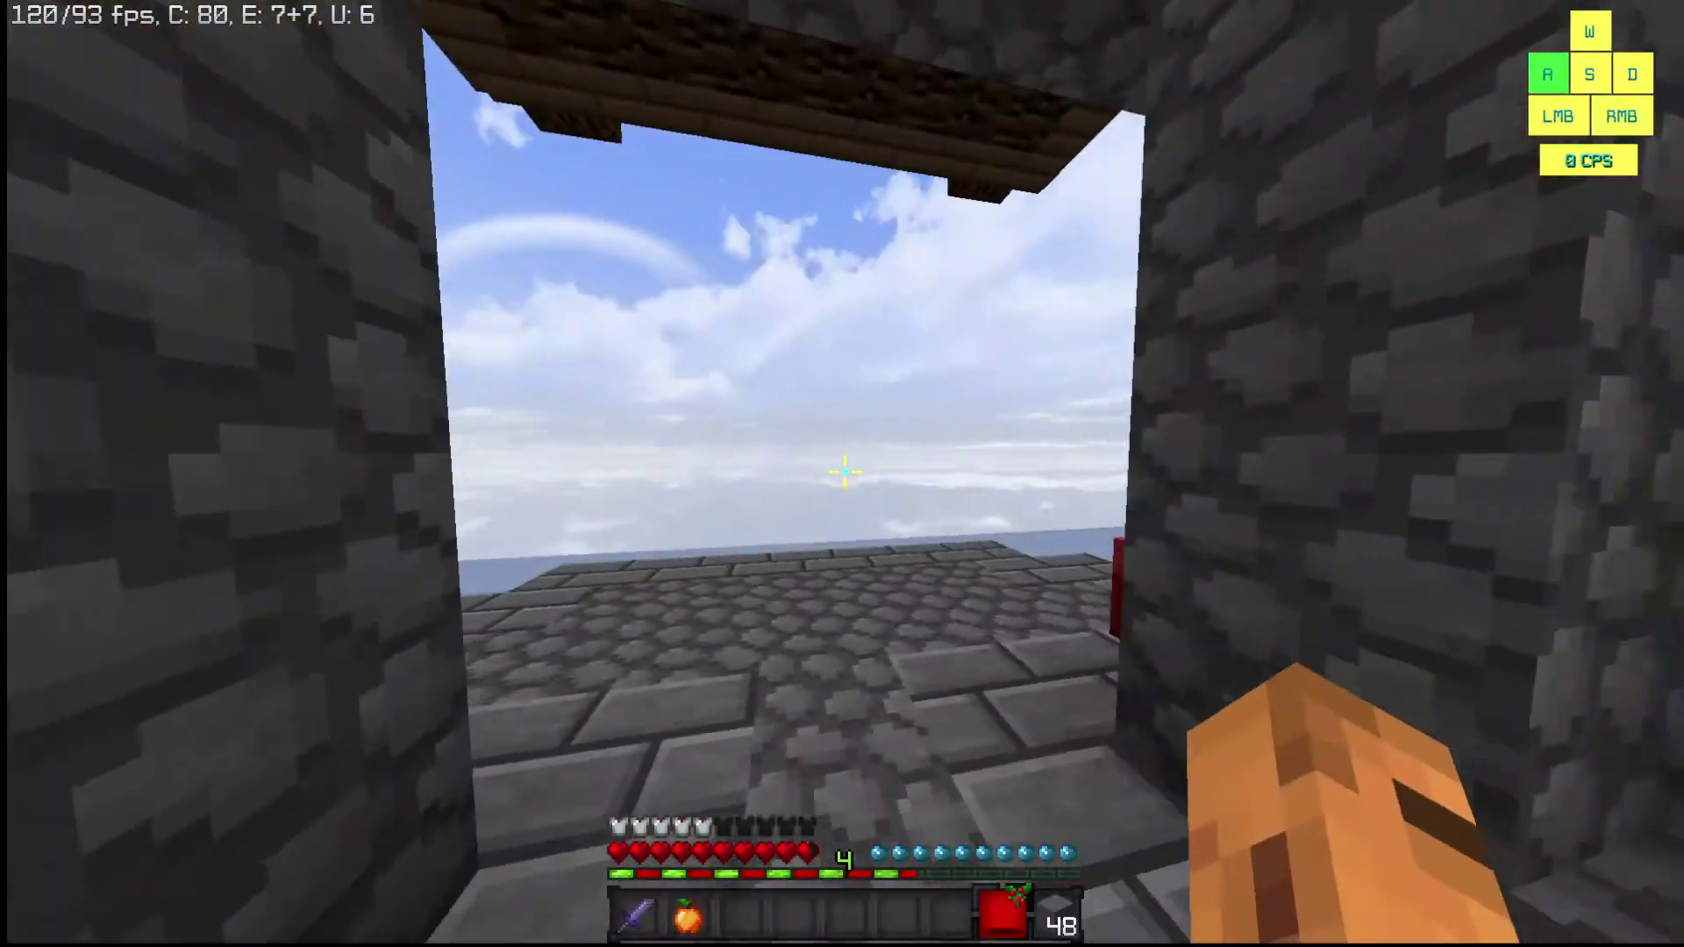
right_click(842, 474)
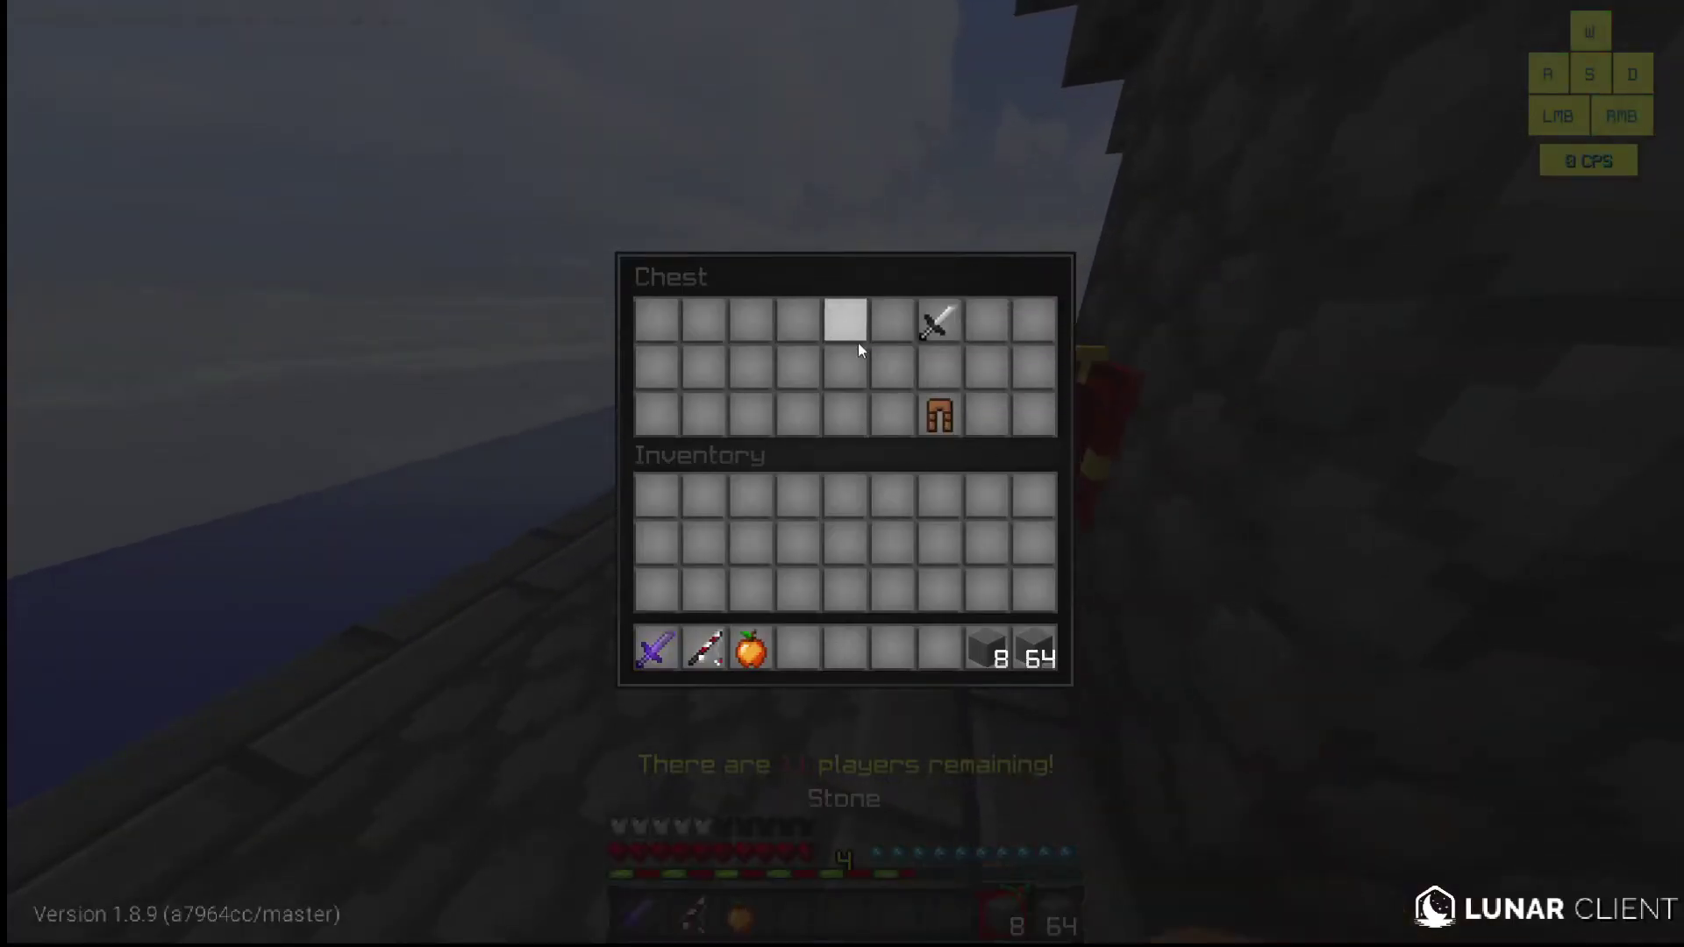
key("Escape")
Bridge five stone blocks out from the island edge over the void.
key("w")
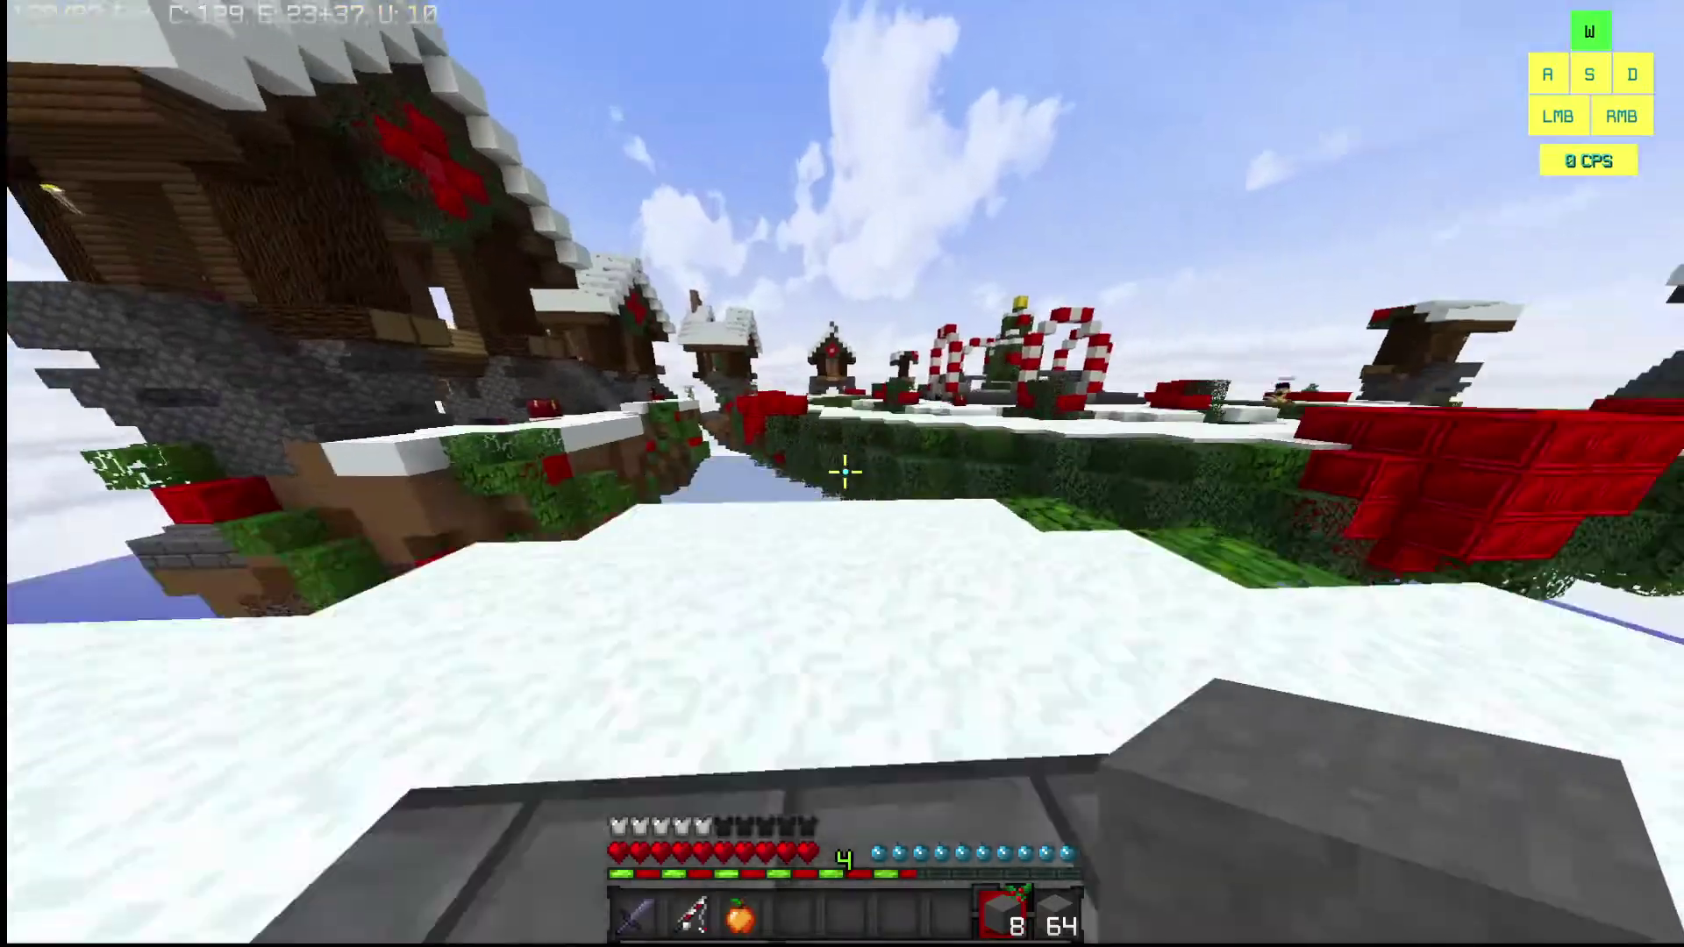
right_click(845, 472)
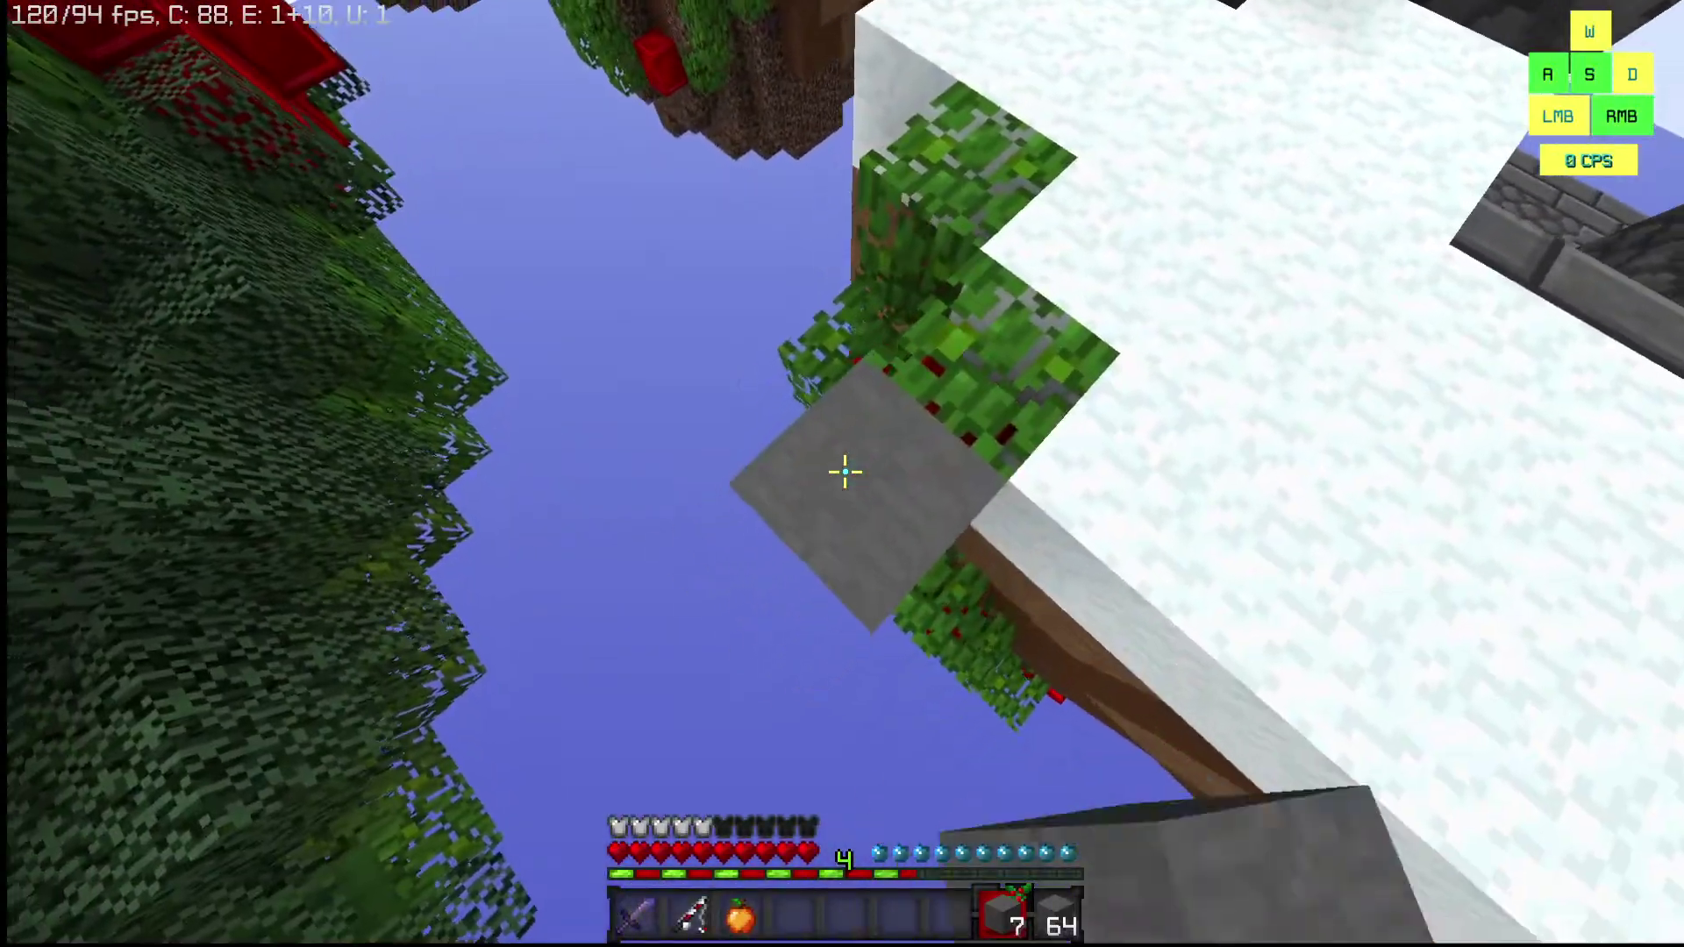
right_click(845, 472)
right_click(845, 472)
right_click(845, 473)
right_click(845, 473)
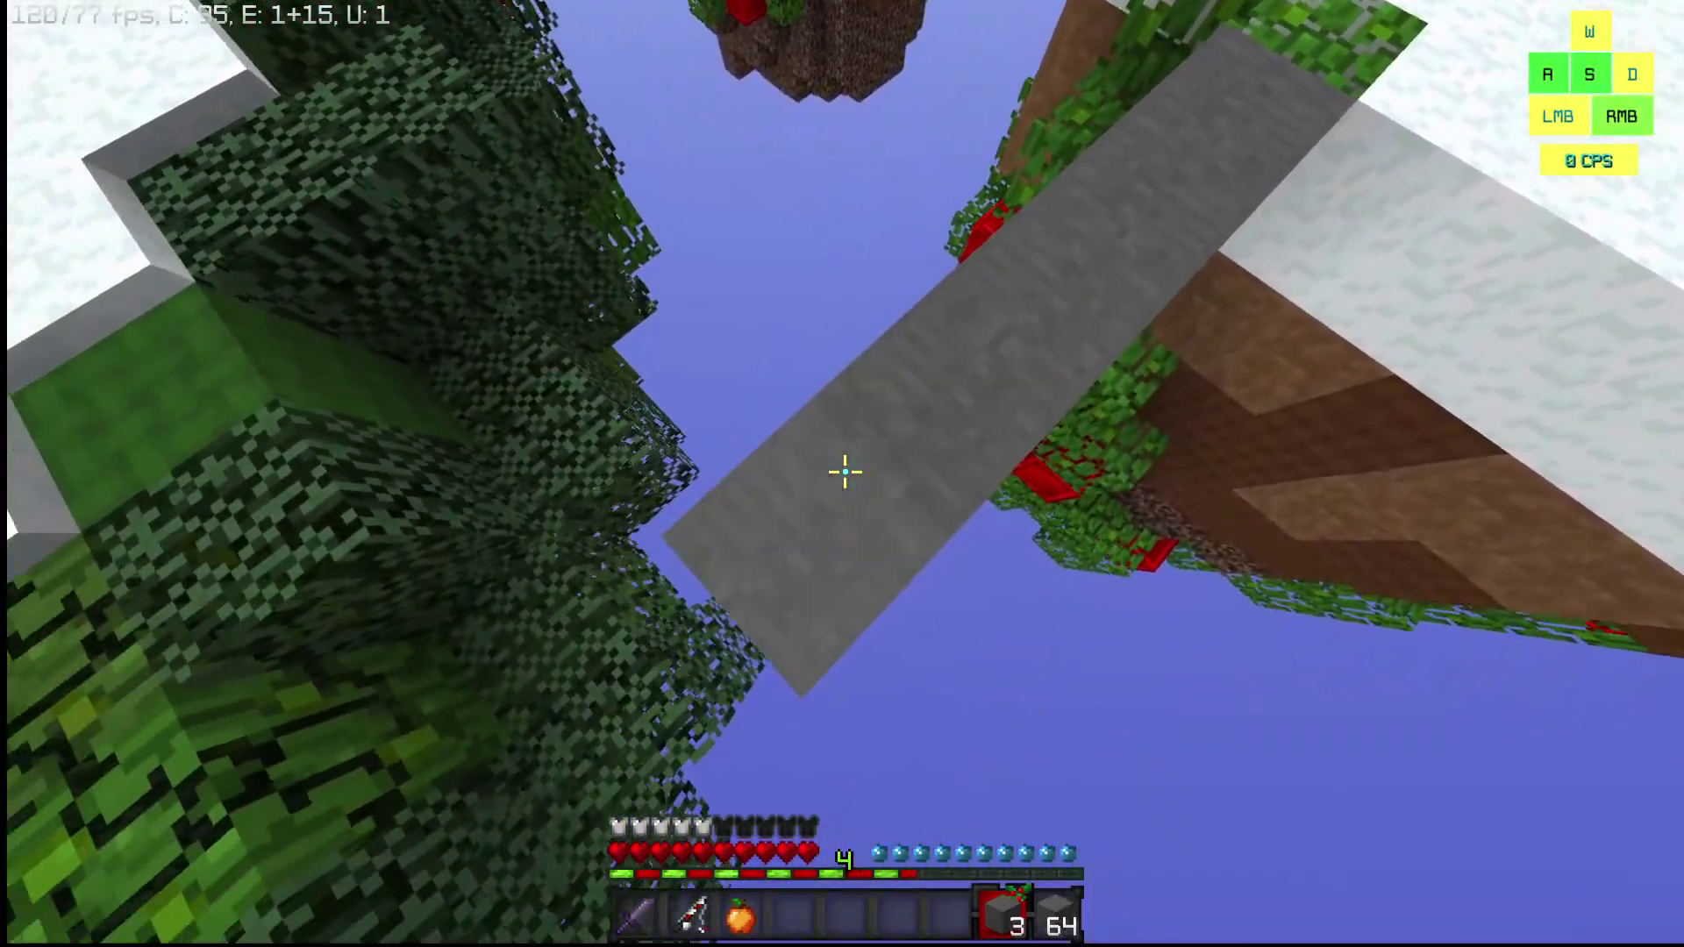
Cross the bridge and take the iron leggings from the red chest.
key("w")
key("1")
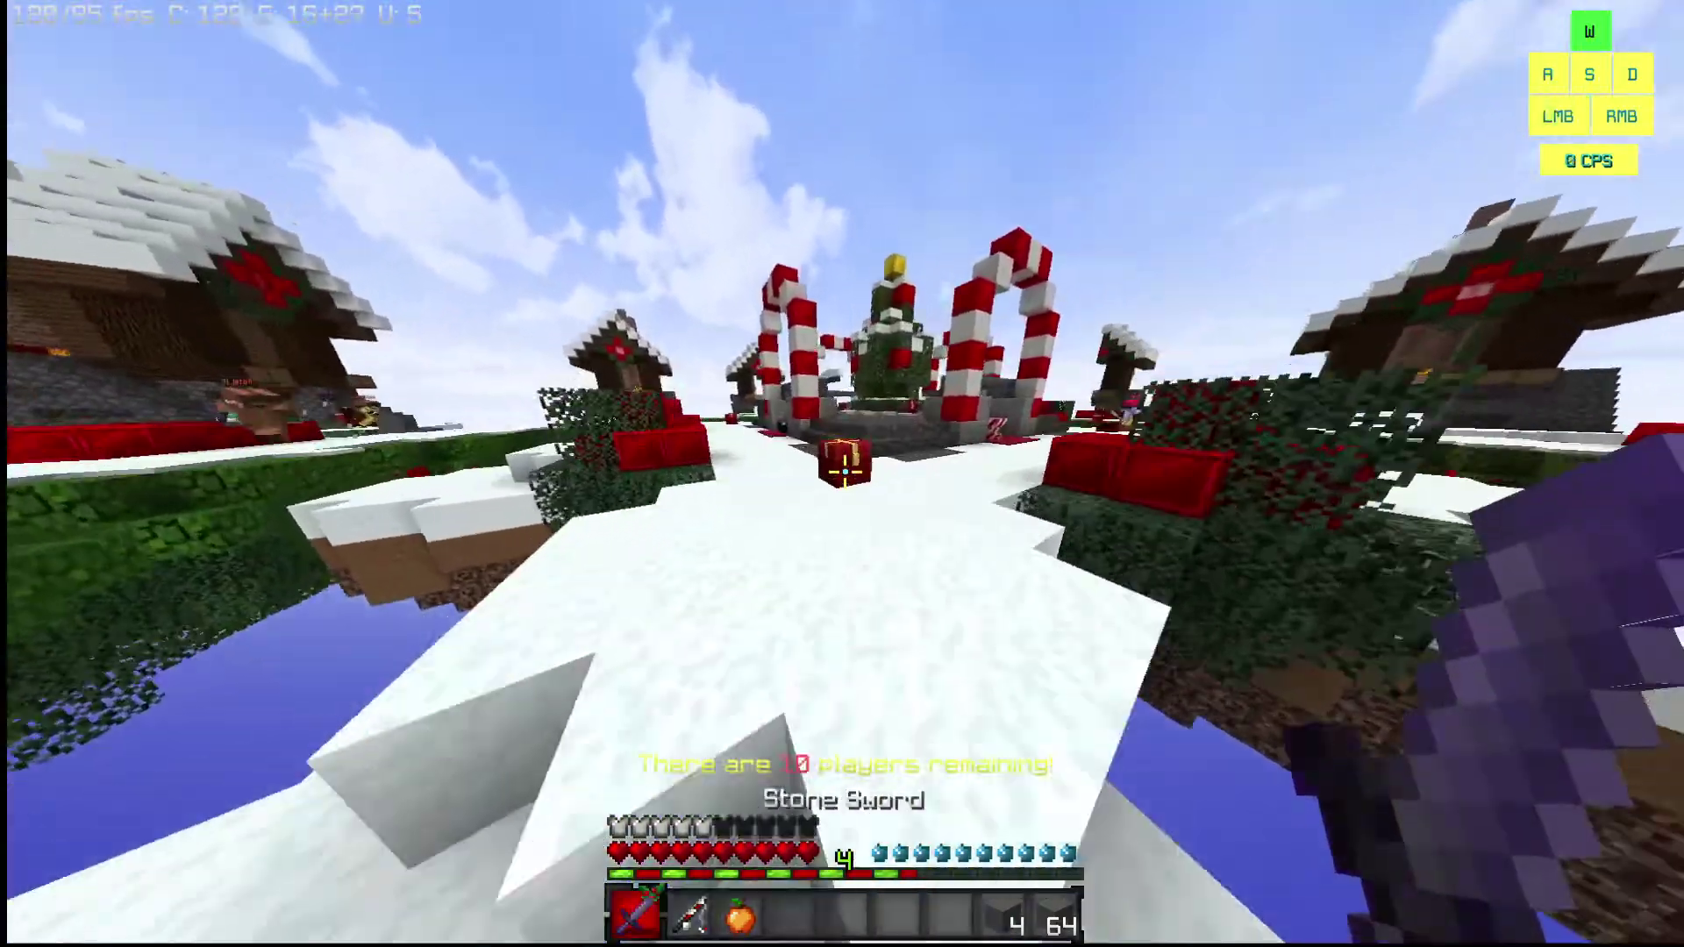
right_click(842, 474)
left_click(750, 417, "shift")
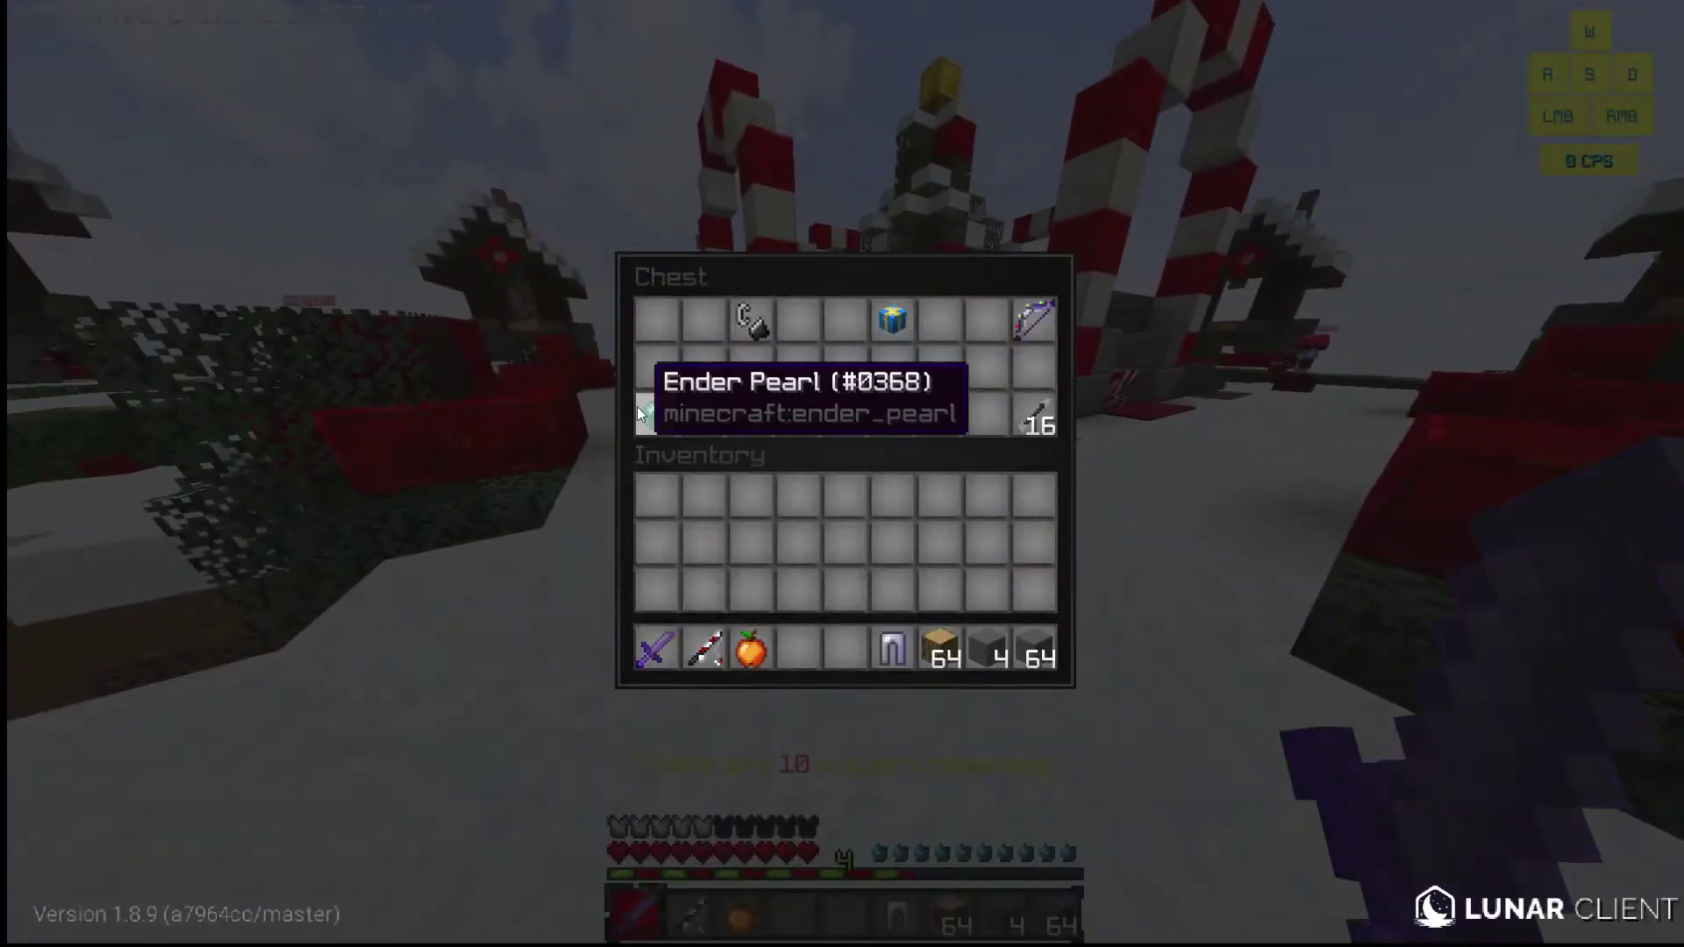
key("Escape")
Place three Oak Wood blocks at the island edge.
key("7")
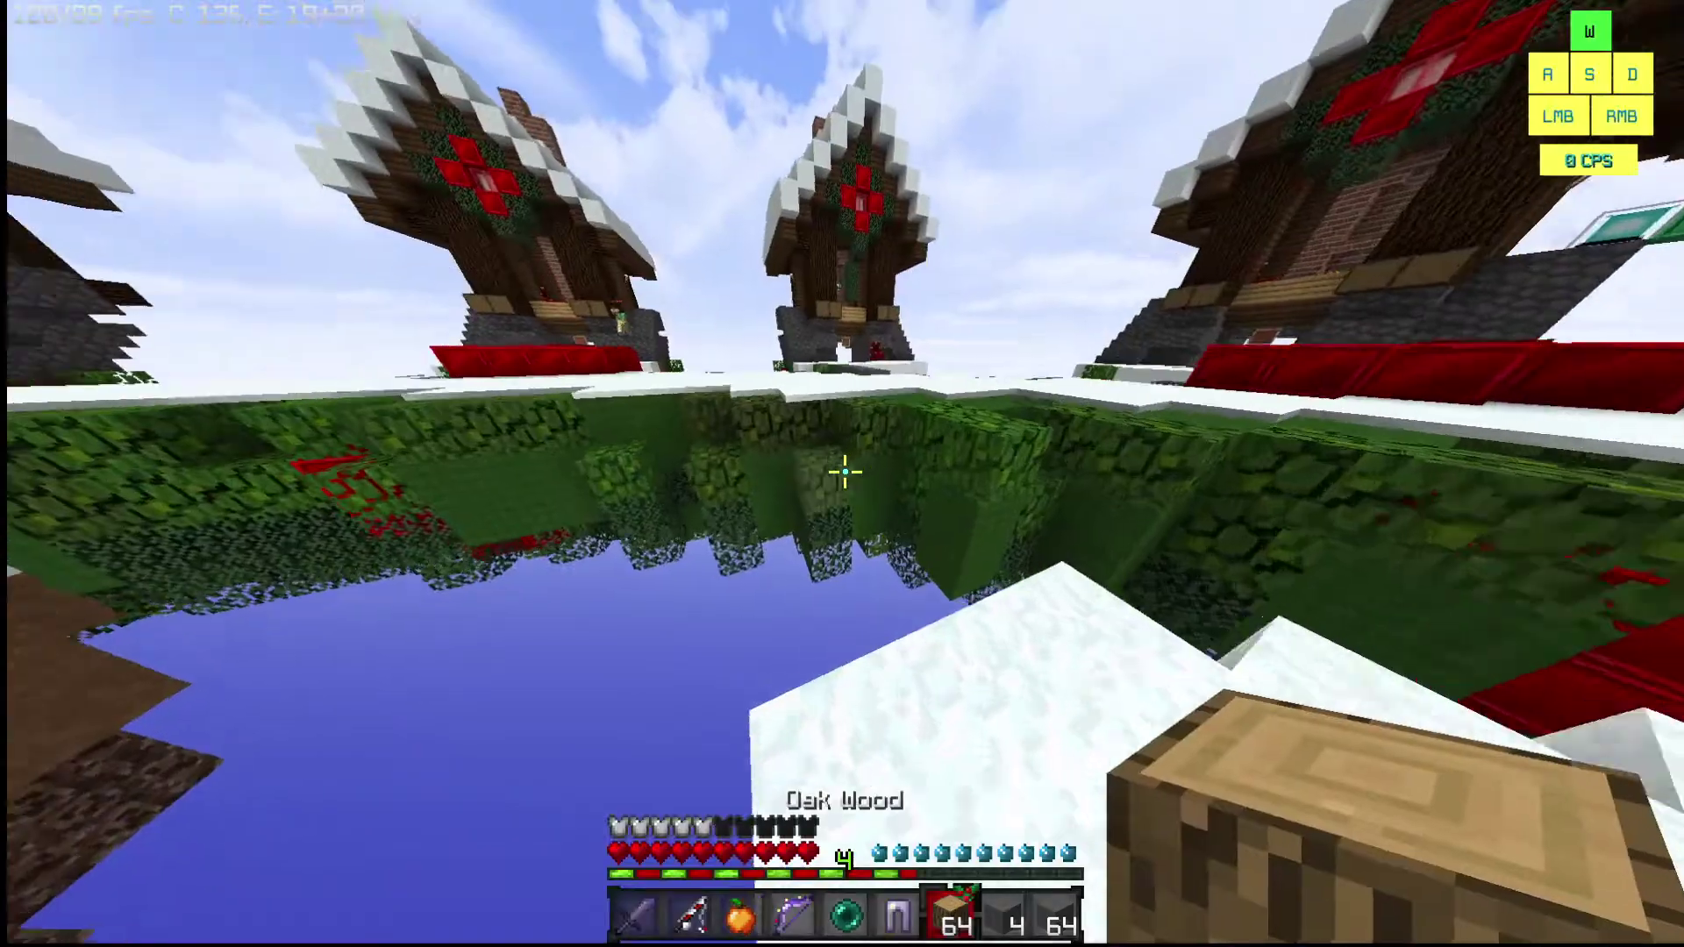
key("s")
right_click(844, 473)
right_click(846, 472)
right_click(845, 473)
Move the Ender Pearl to the hotbar and equip the iron leggings.
key("e")
key("9")
left_click(893, 649)
left_click(673, 391)
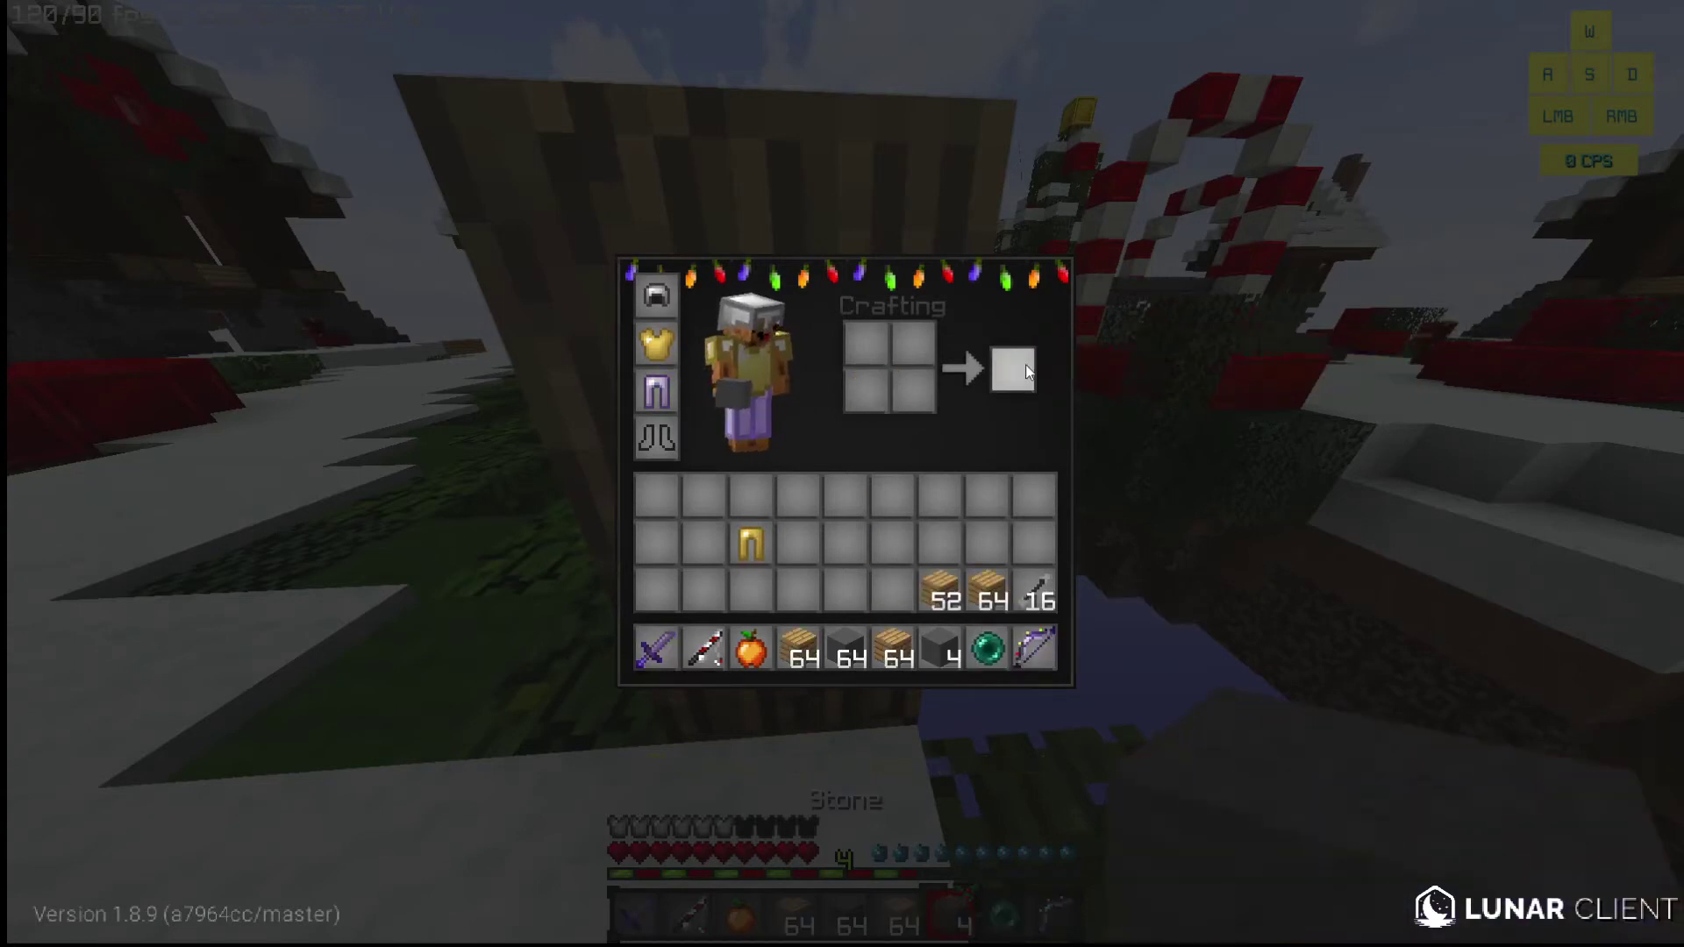
key("e")
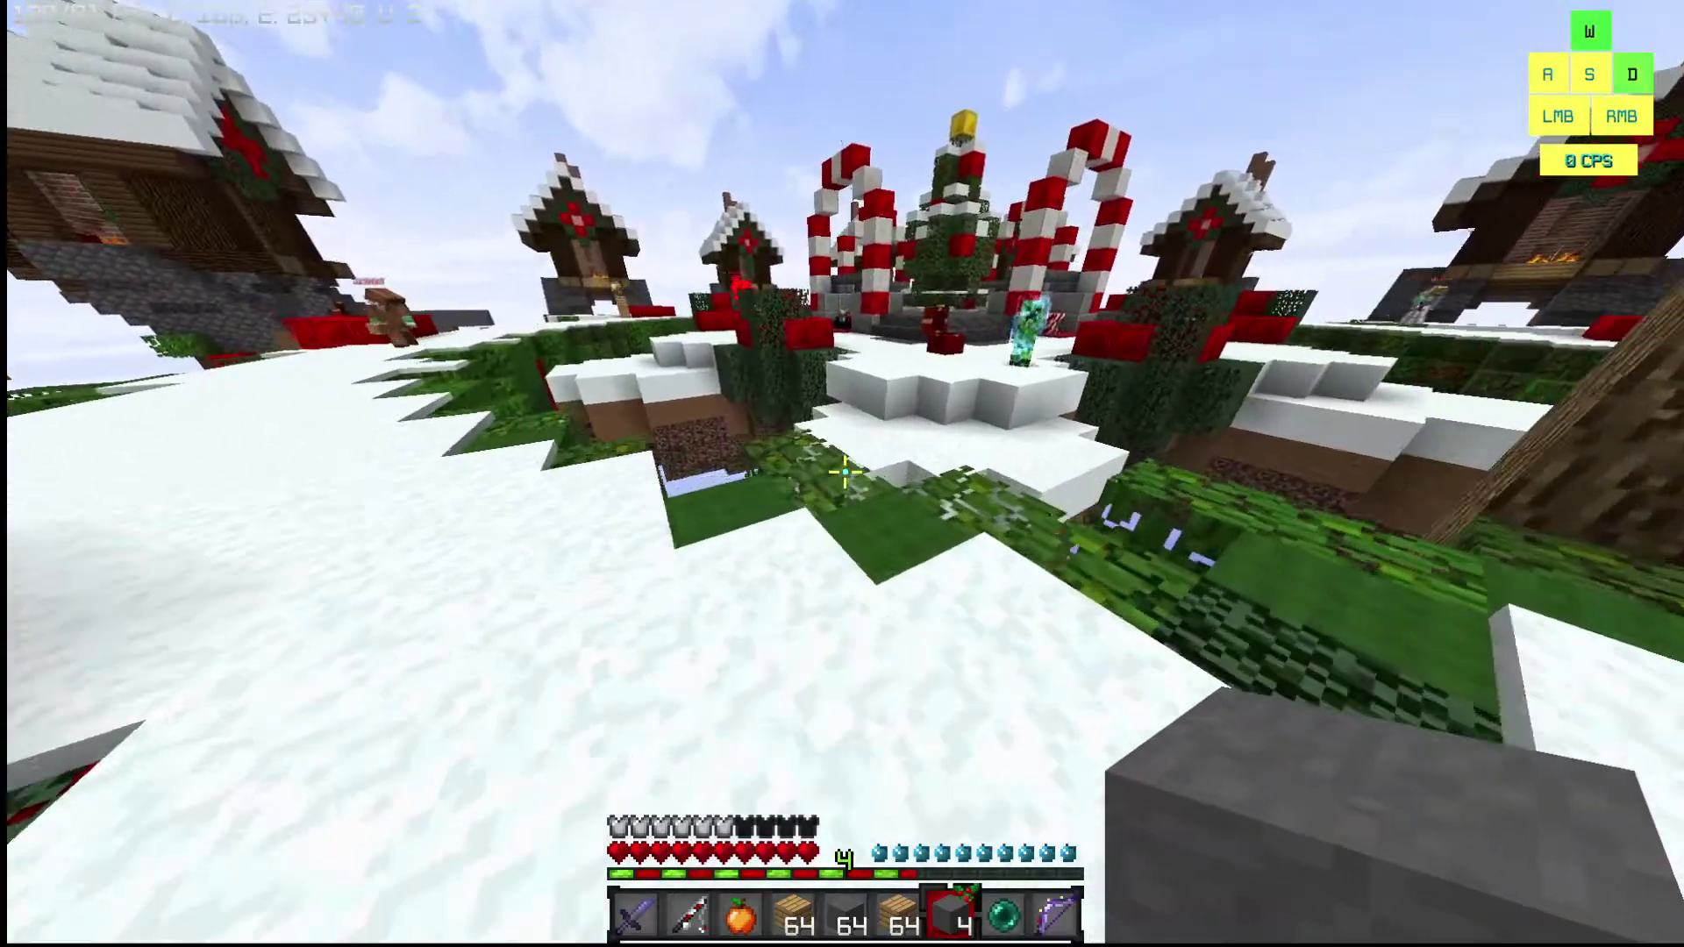
Shoot an opponent with the bow, finish a nearby player with the sword, eat a golden apple.
key("9")
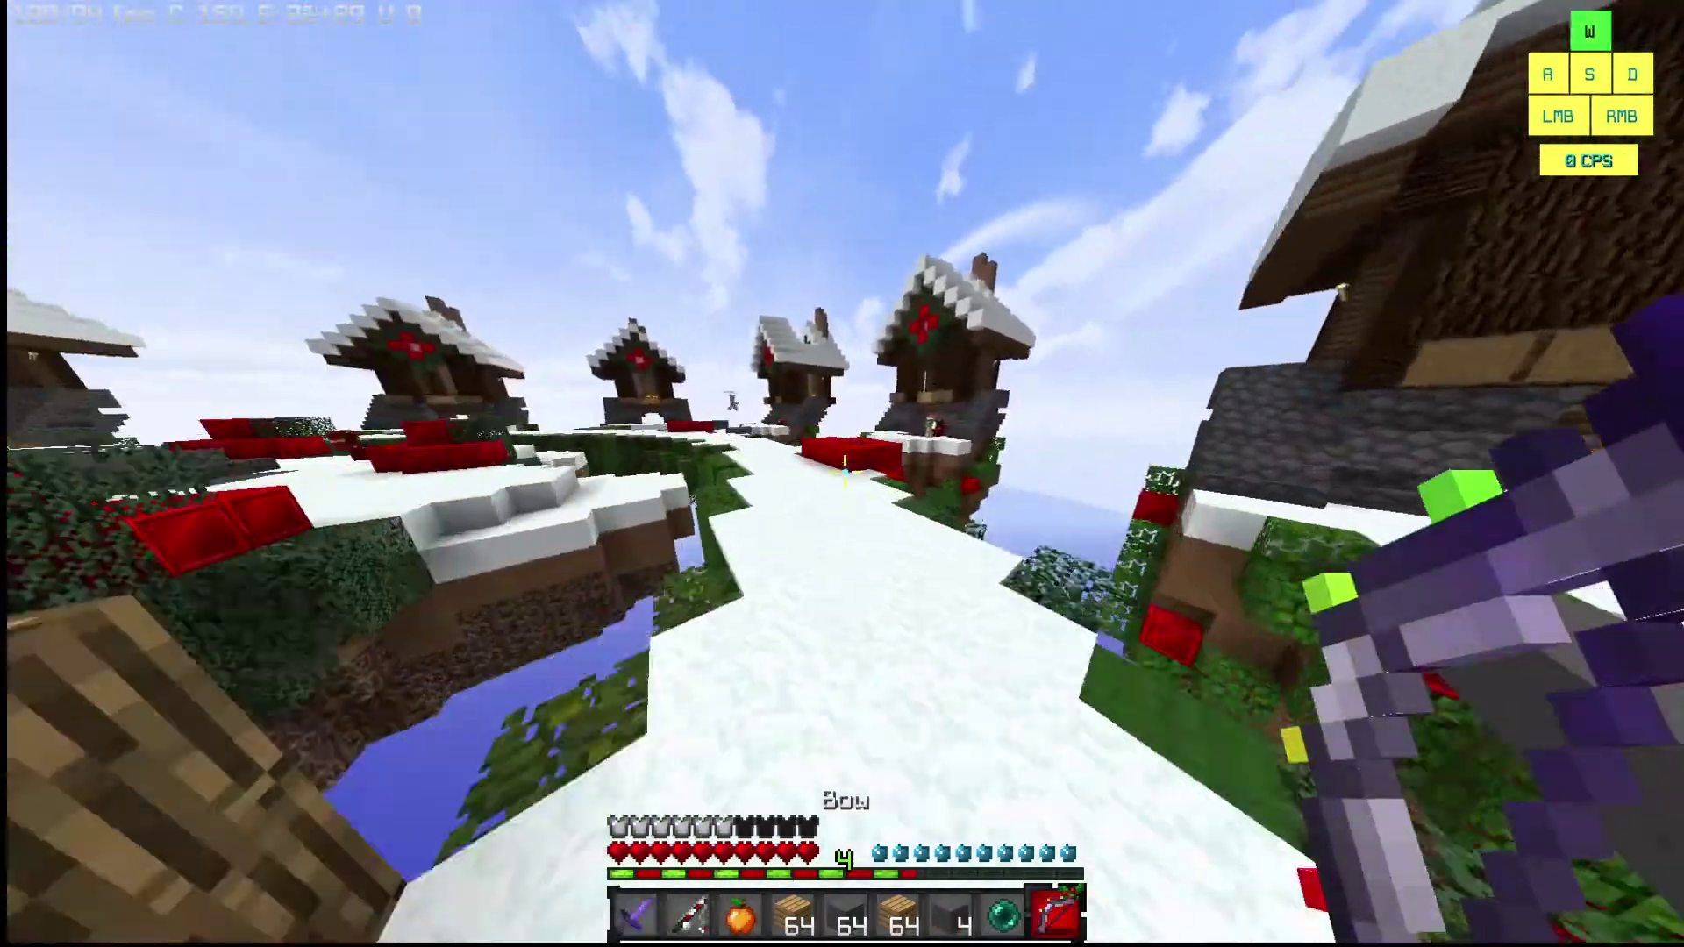
key("w")
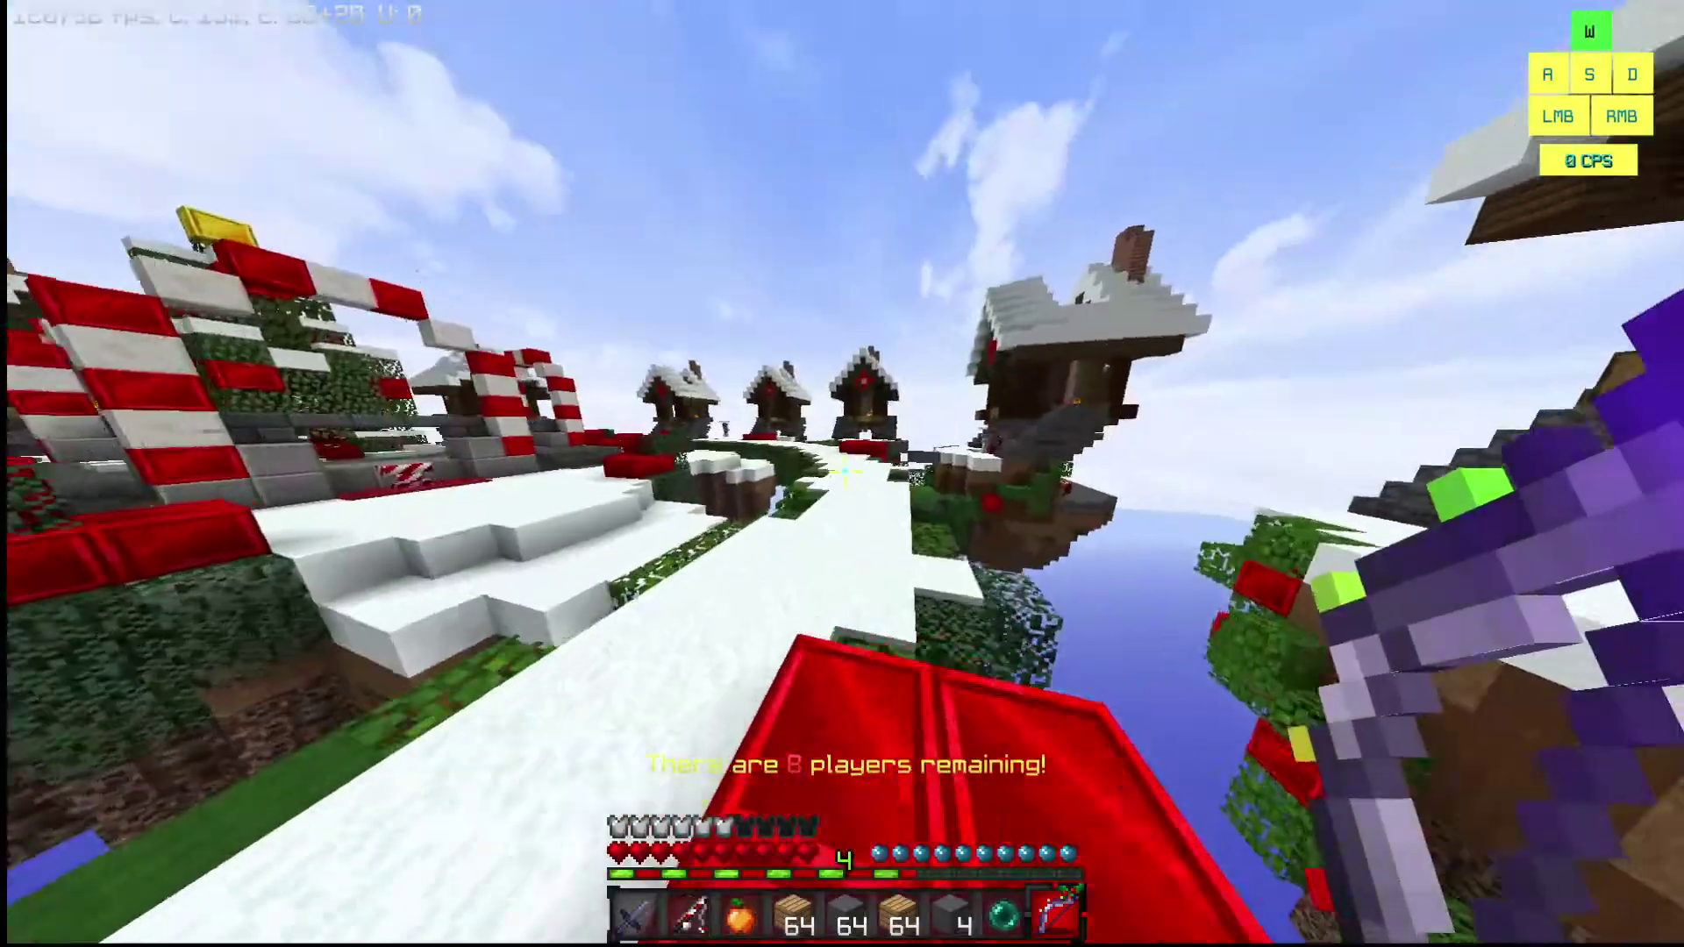
right_click(842, 474)
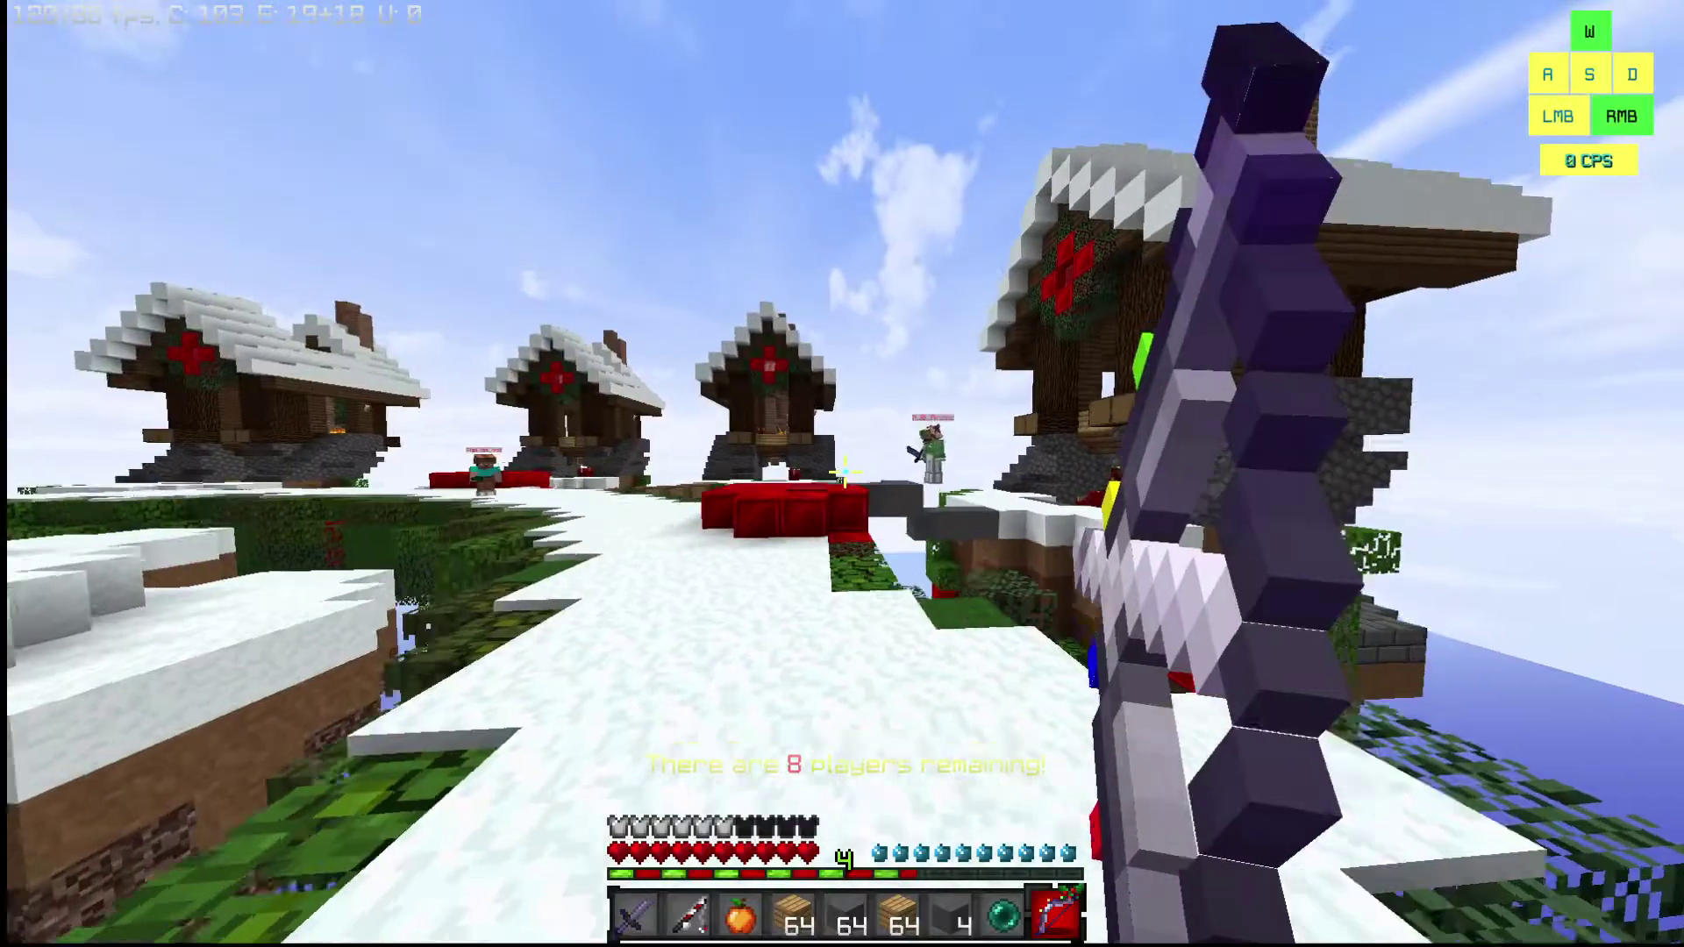
key("1")
left_click(842, 474)
left_click(842, 474)
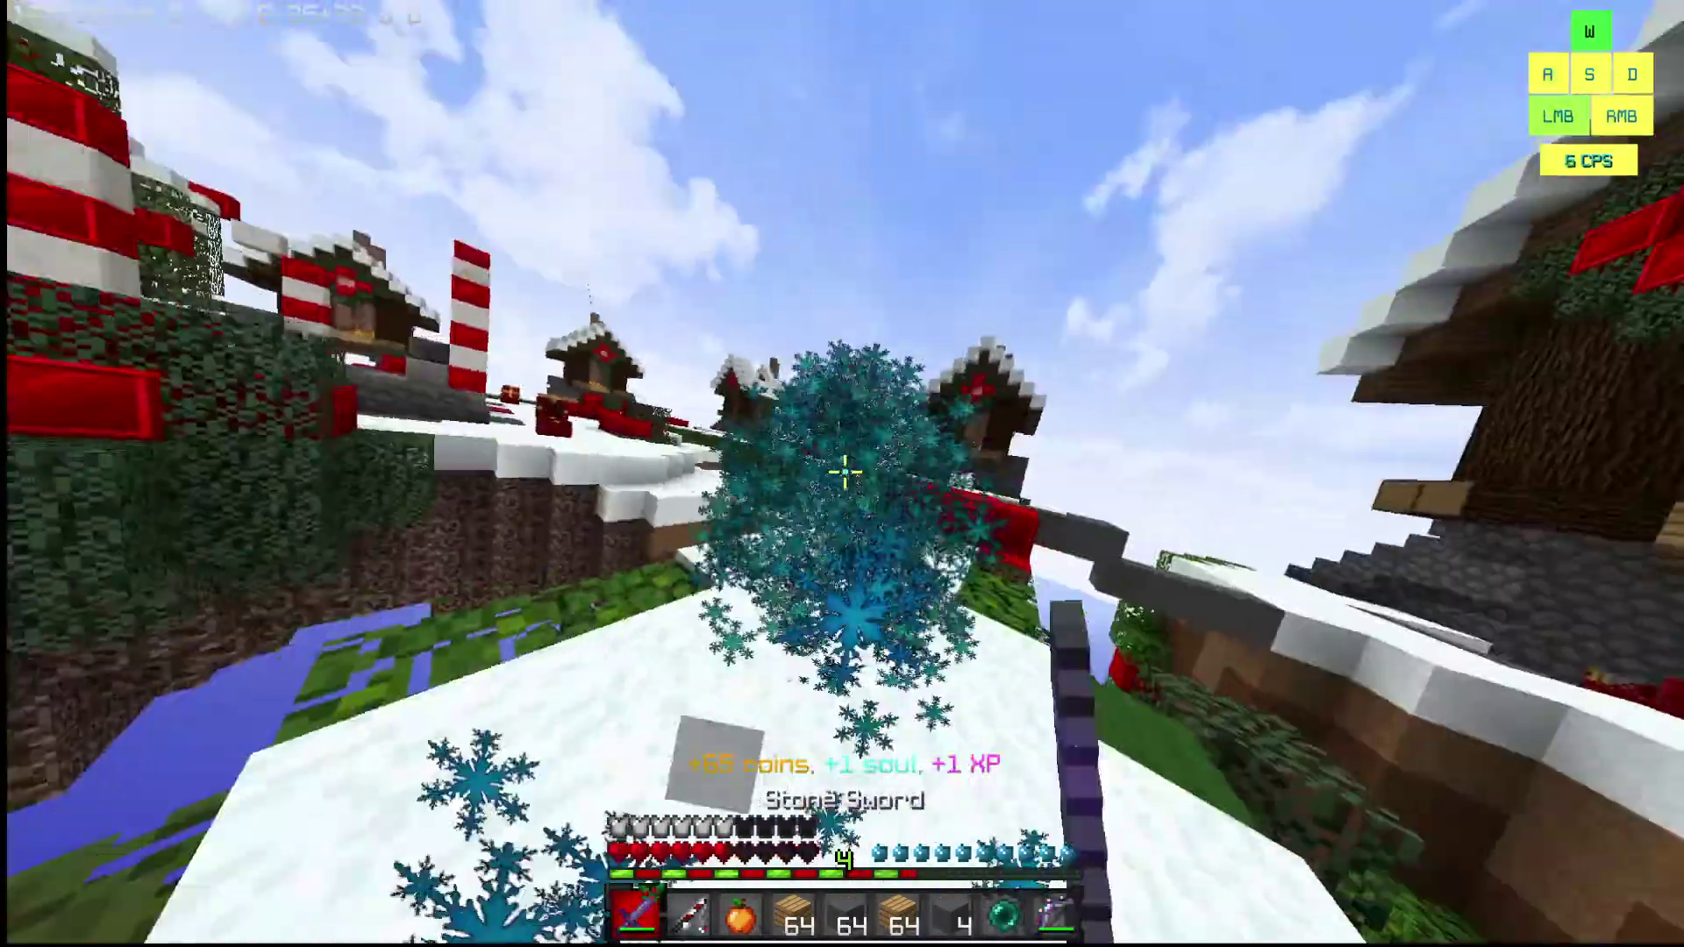
key("4")
key("3")
right_click(842, 474)
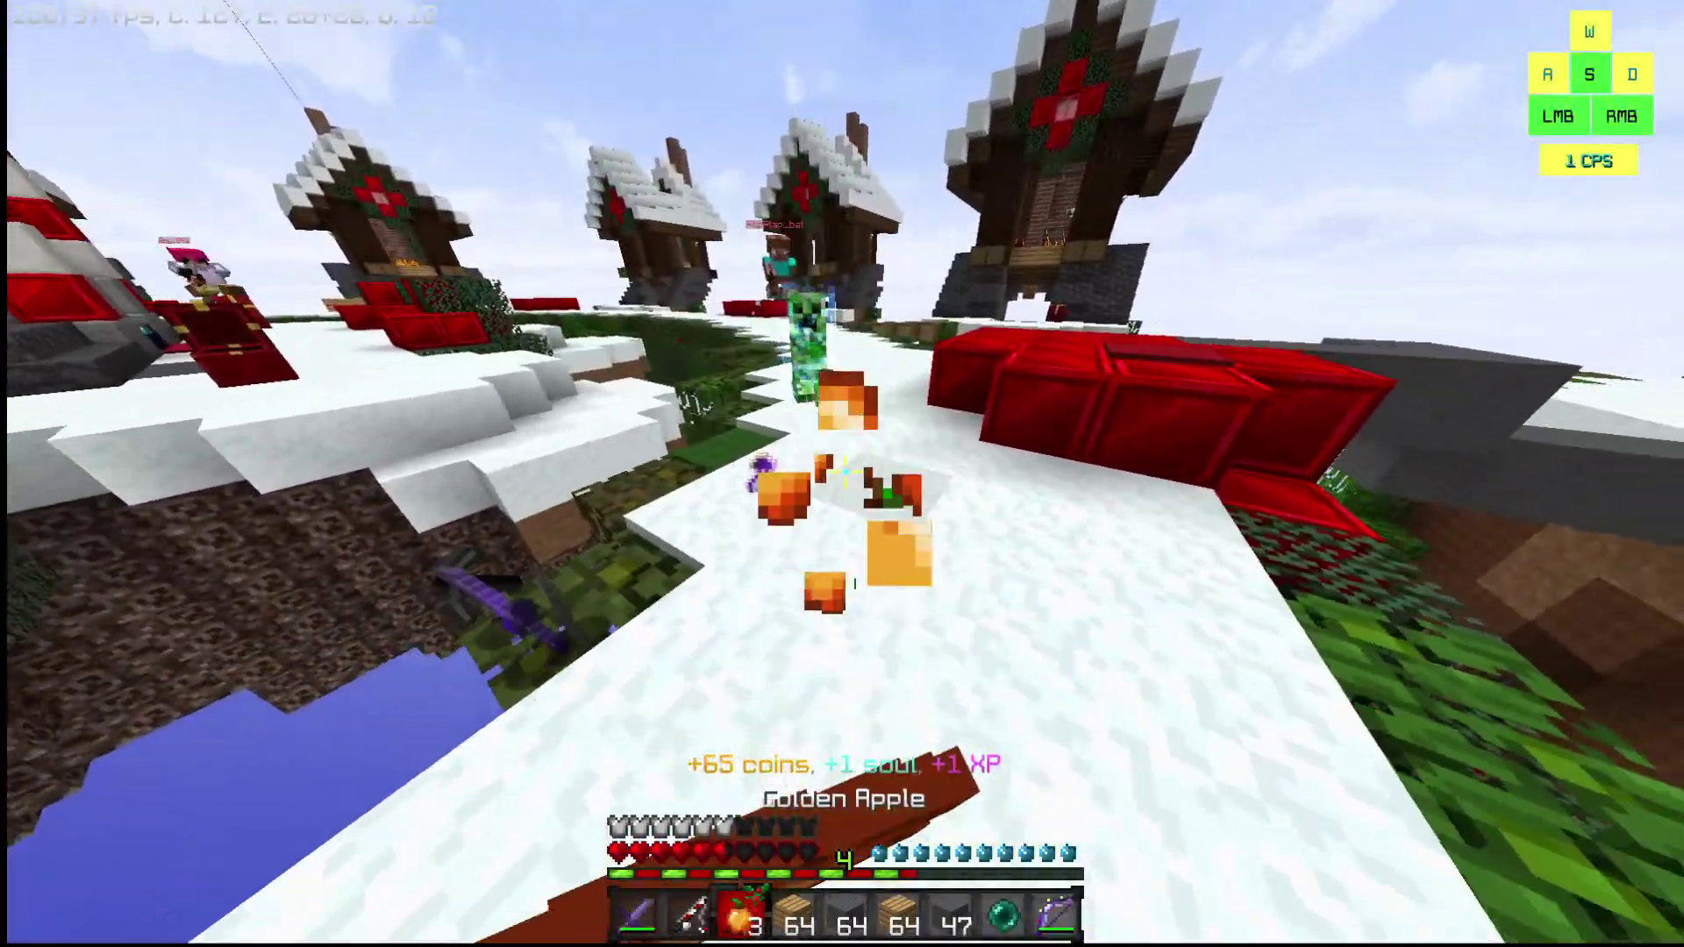
Pull the next enemy with the fishing rod and kill them with the stone sword.
key("w")
left_click(843, 475)
left_click(842, 474)
left_click(842, 475)
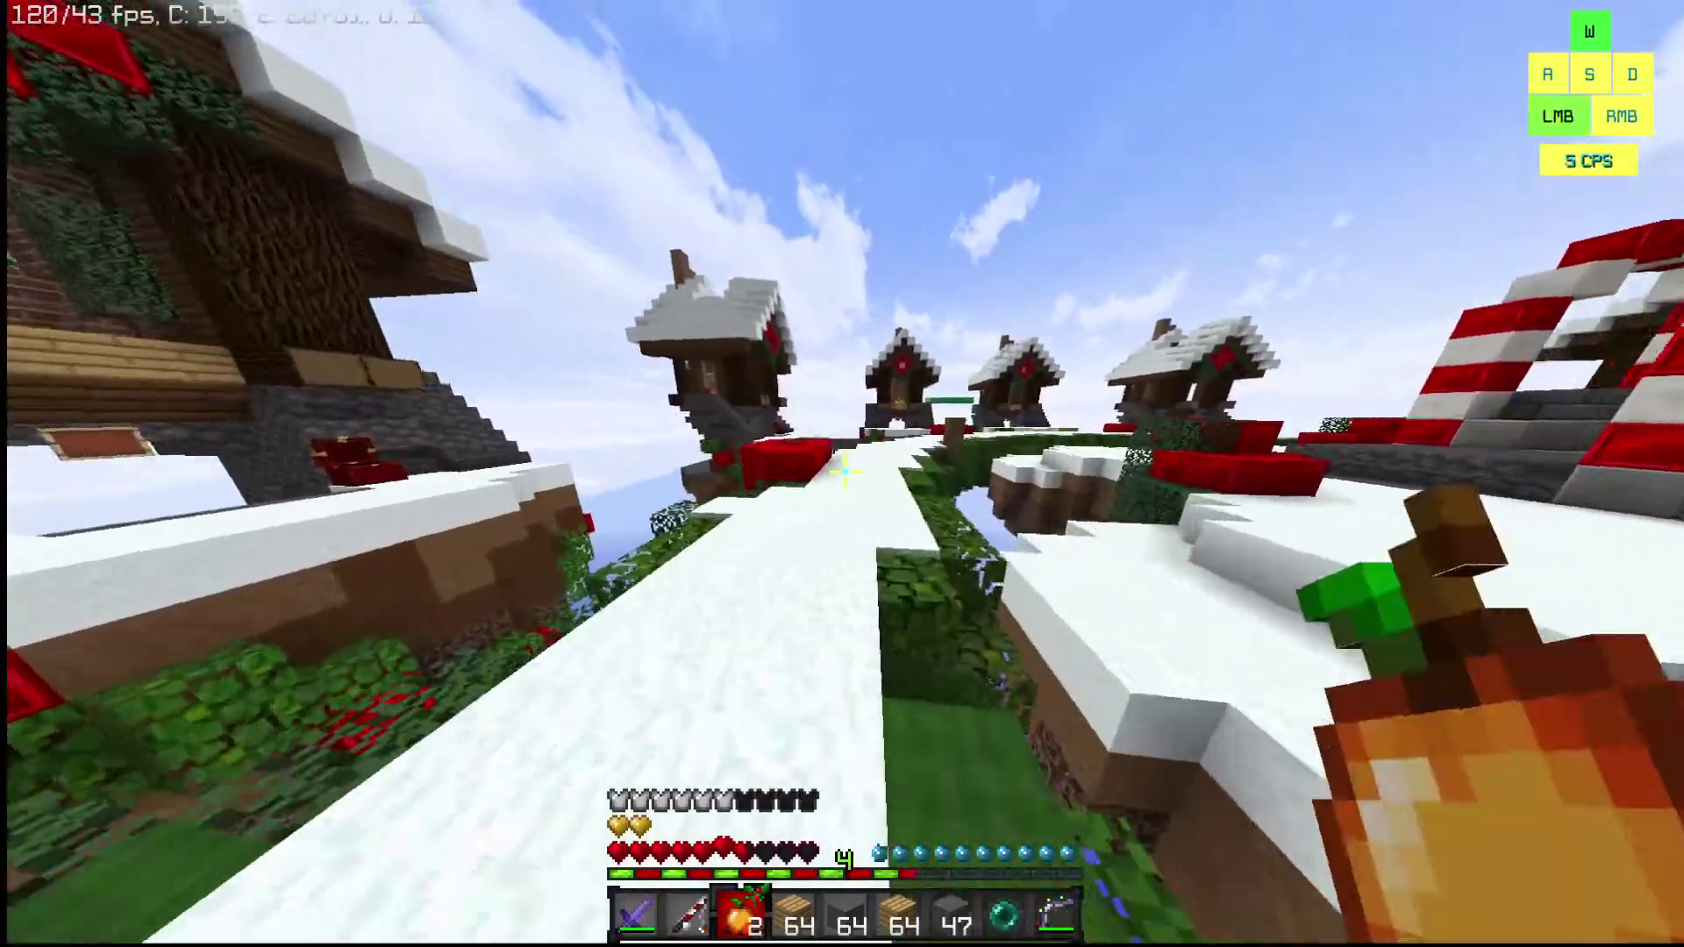
key("2")
right_click(843, 474)
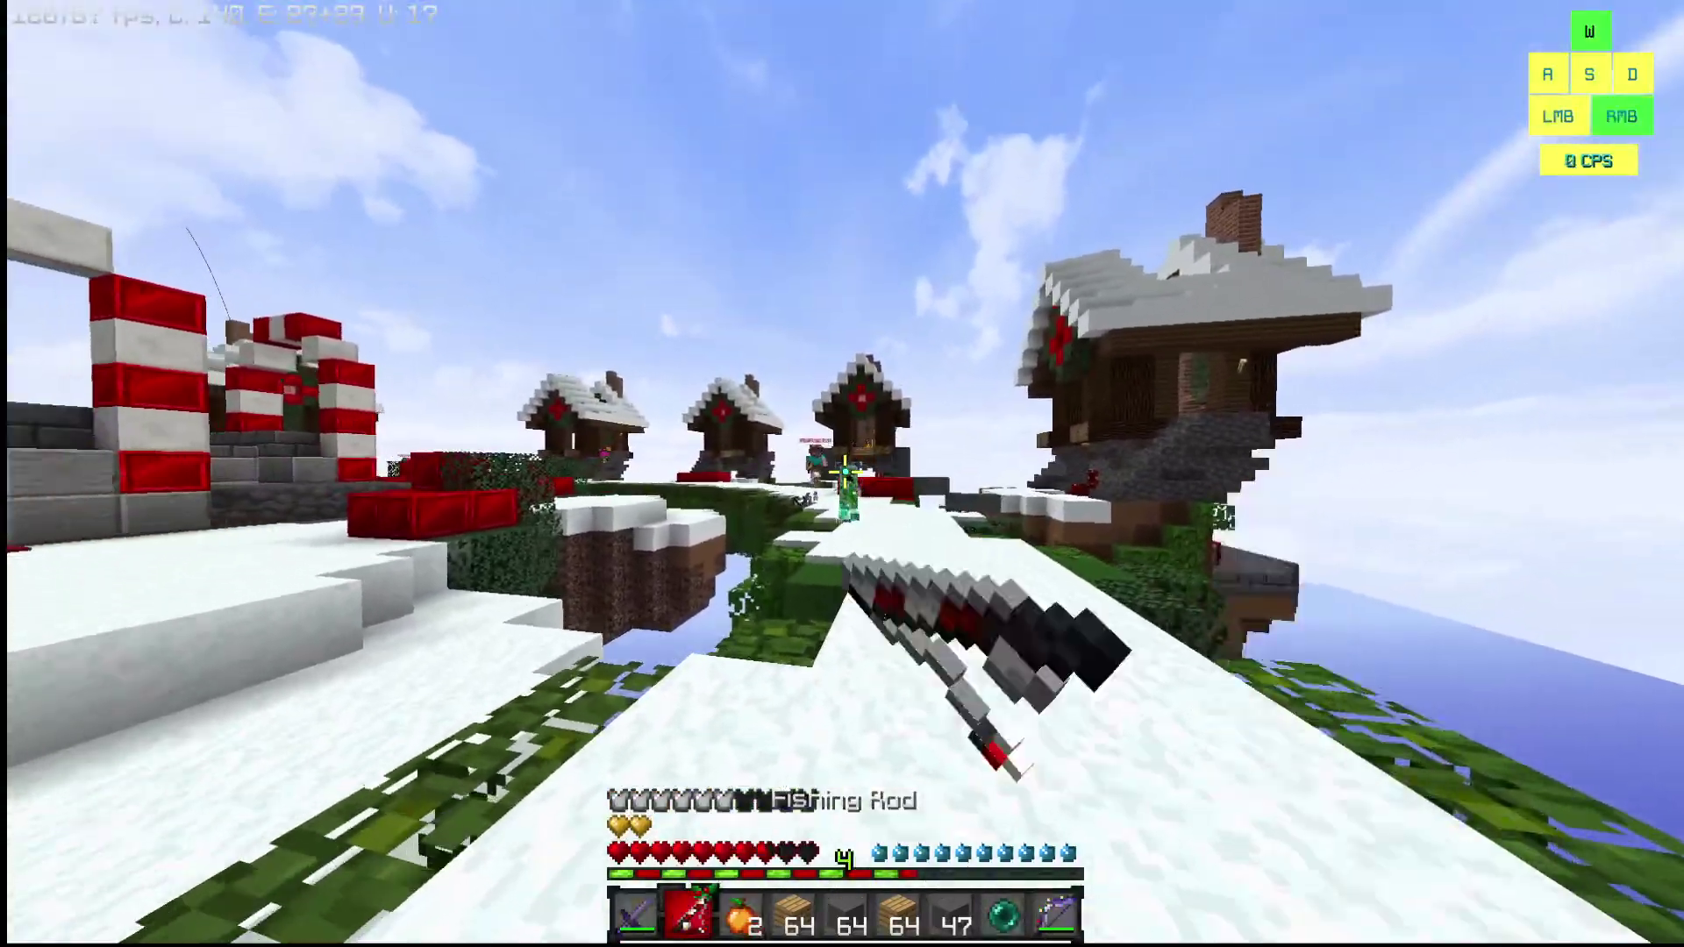
key("1")
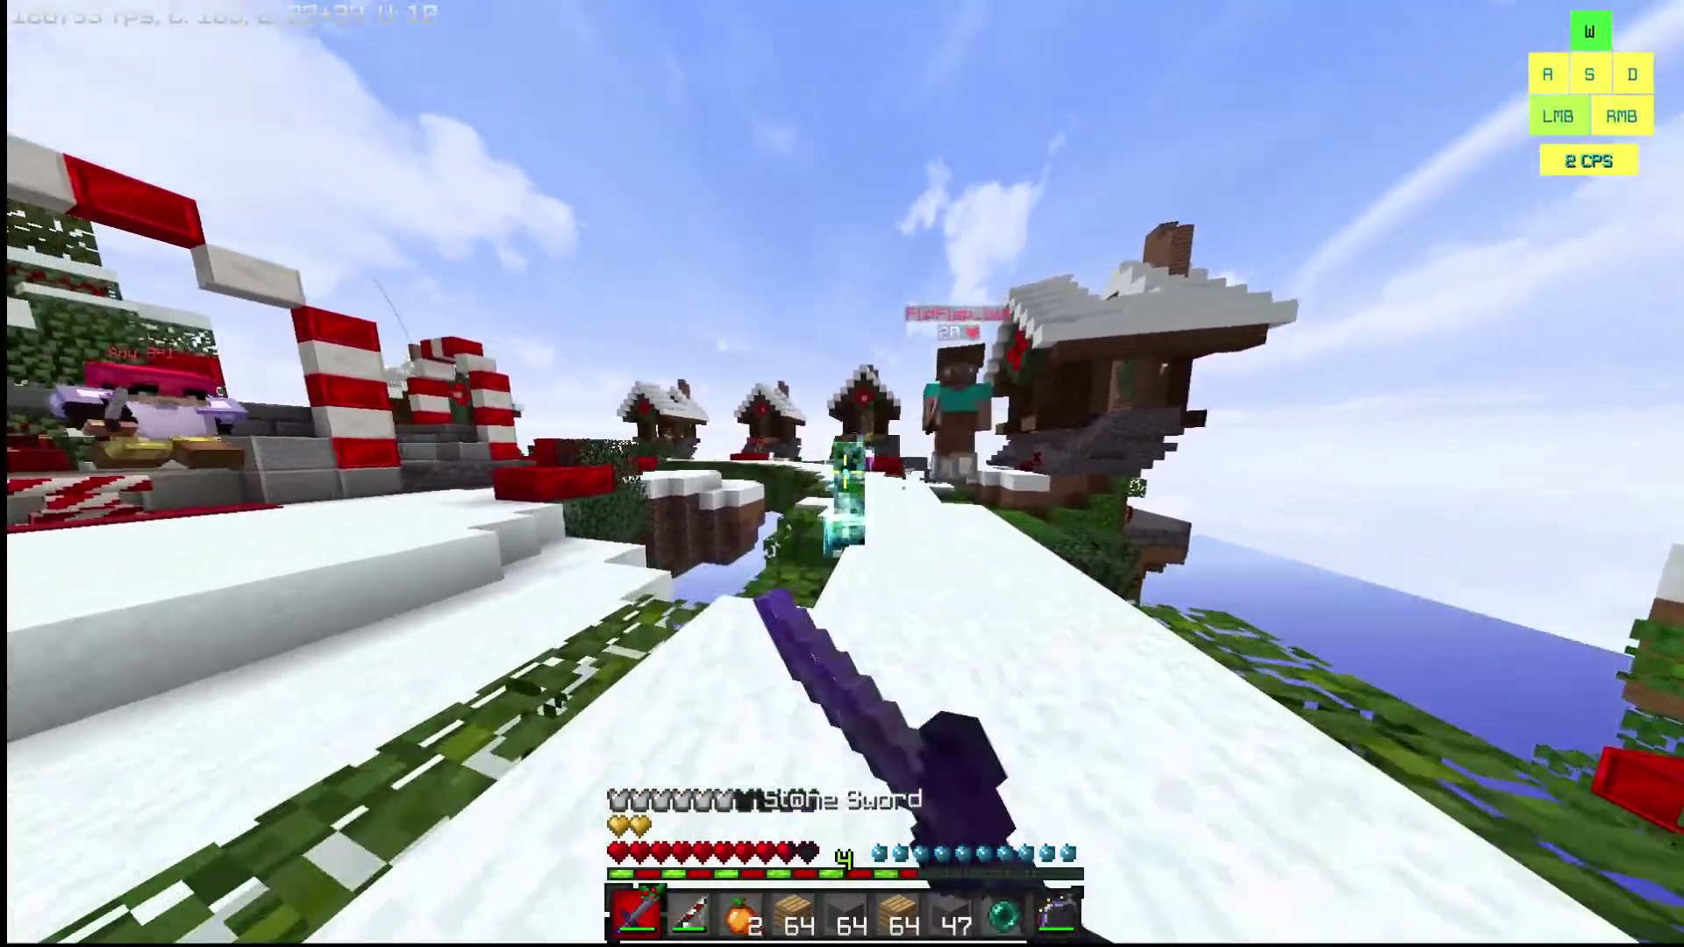
left_click(842, 474)
left_click(843, 473)
left_click(842, 474)
left_click(842, 473)
left_click(843, 474)
left_click(843, 475)
left_click(842, 475)
left_click(842, 474)
left_click(842, 473)
left_click(843, 474)
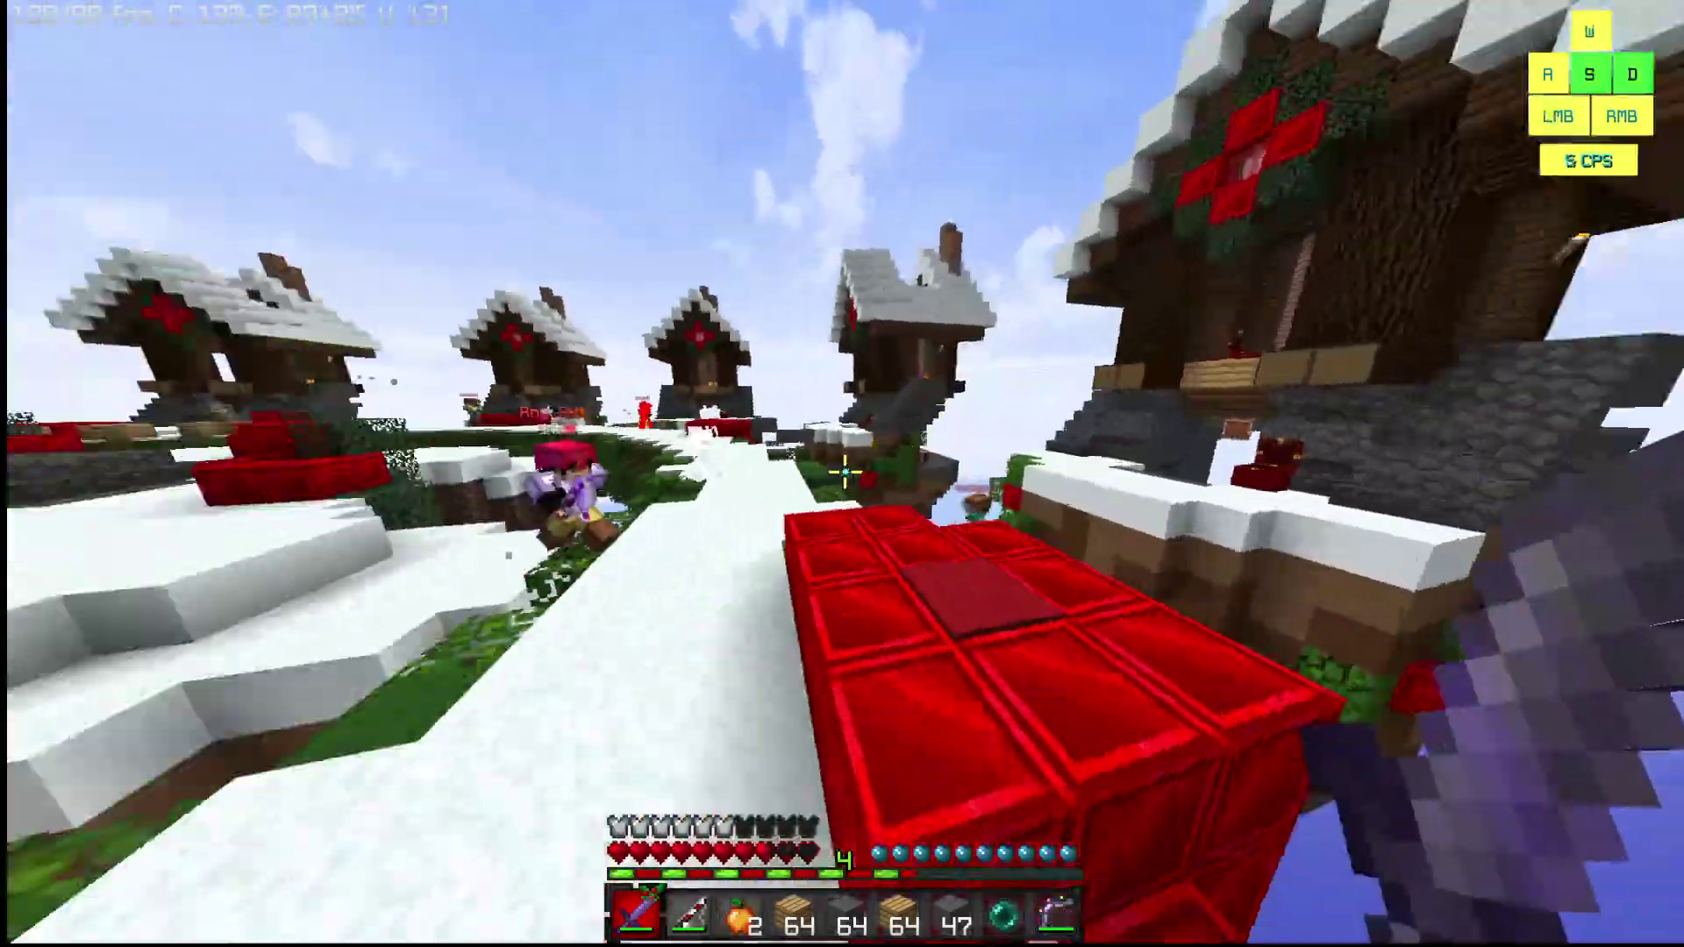
left_click(843, 474)
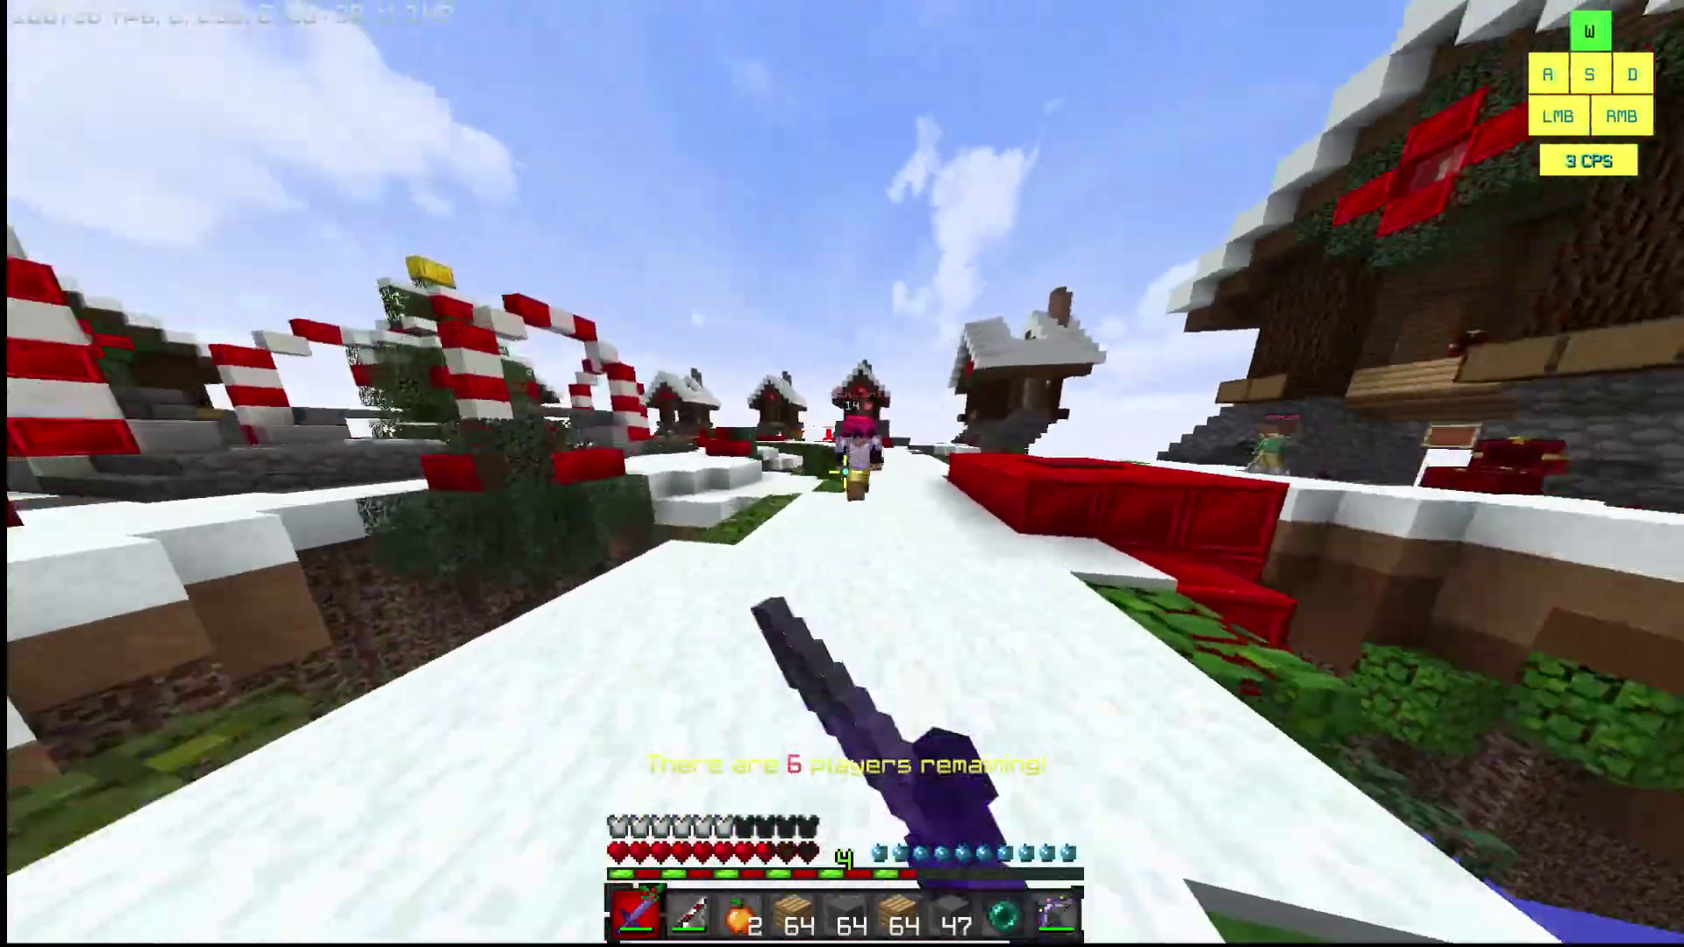
Scroll the hotbar over to the Ender Pearl.
scroll(842, 475, "down", 7)
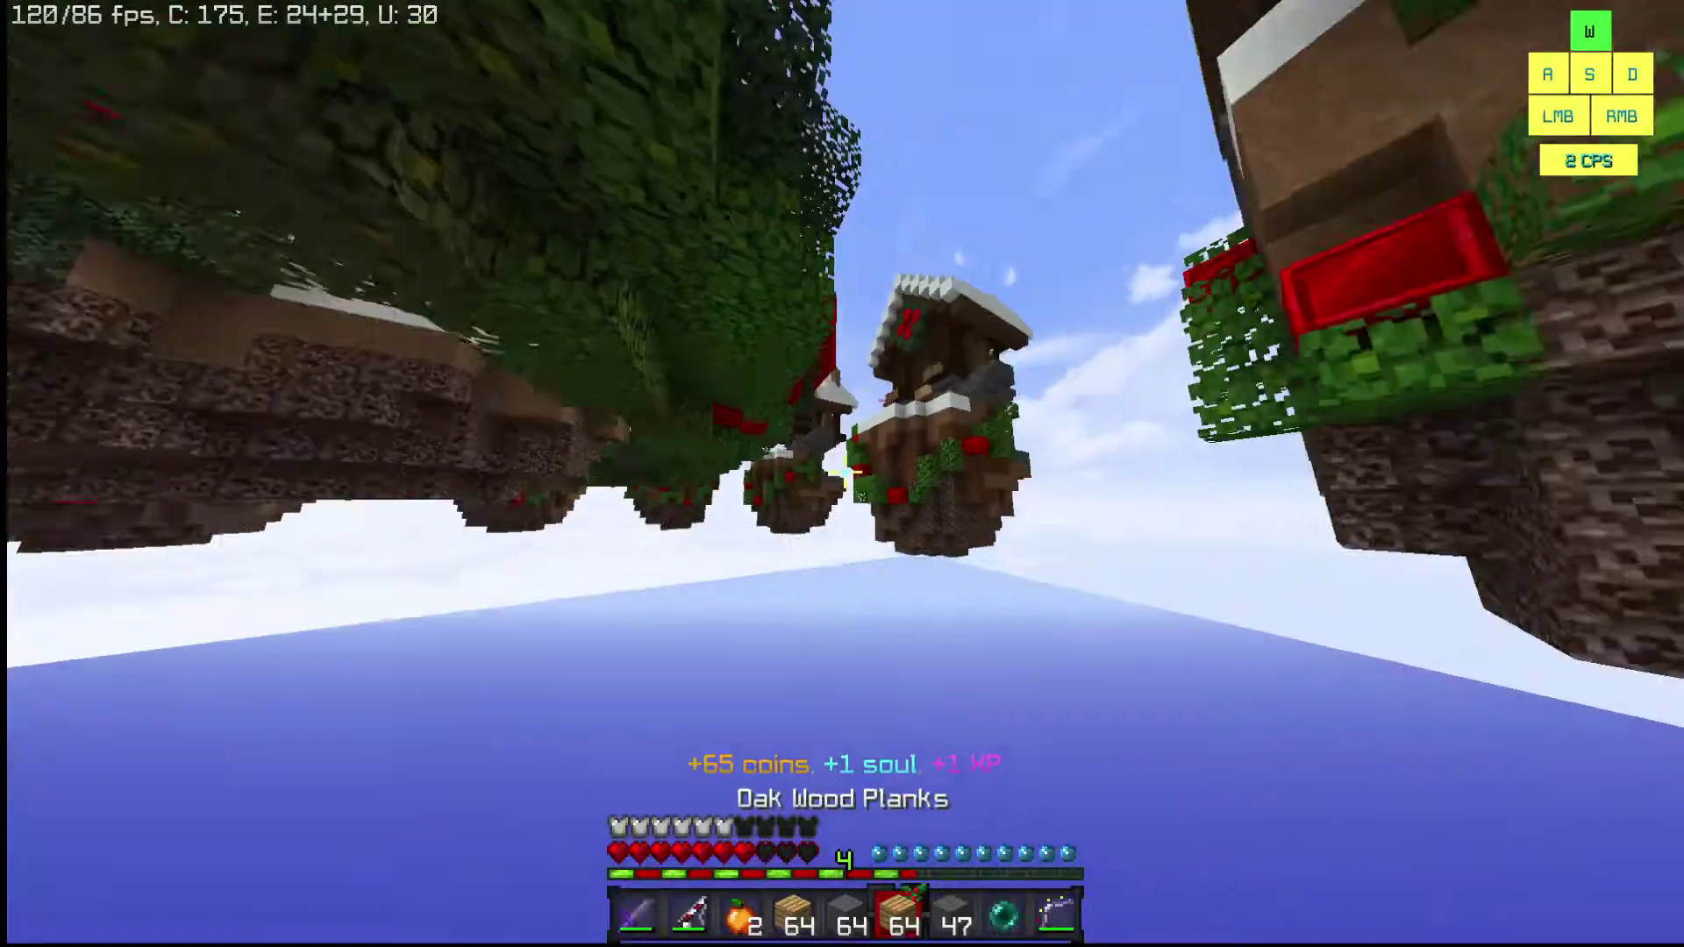